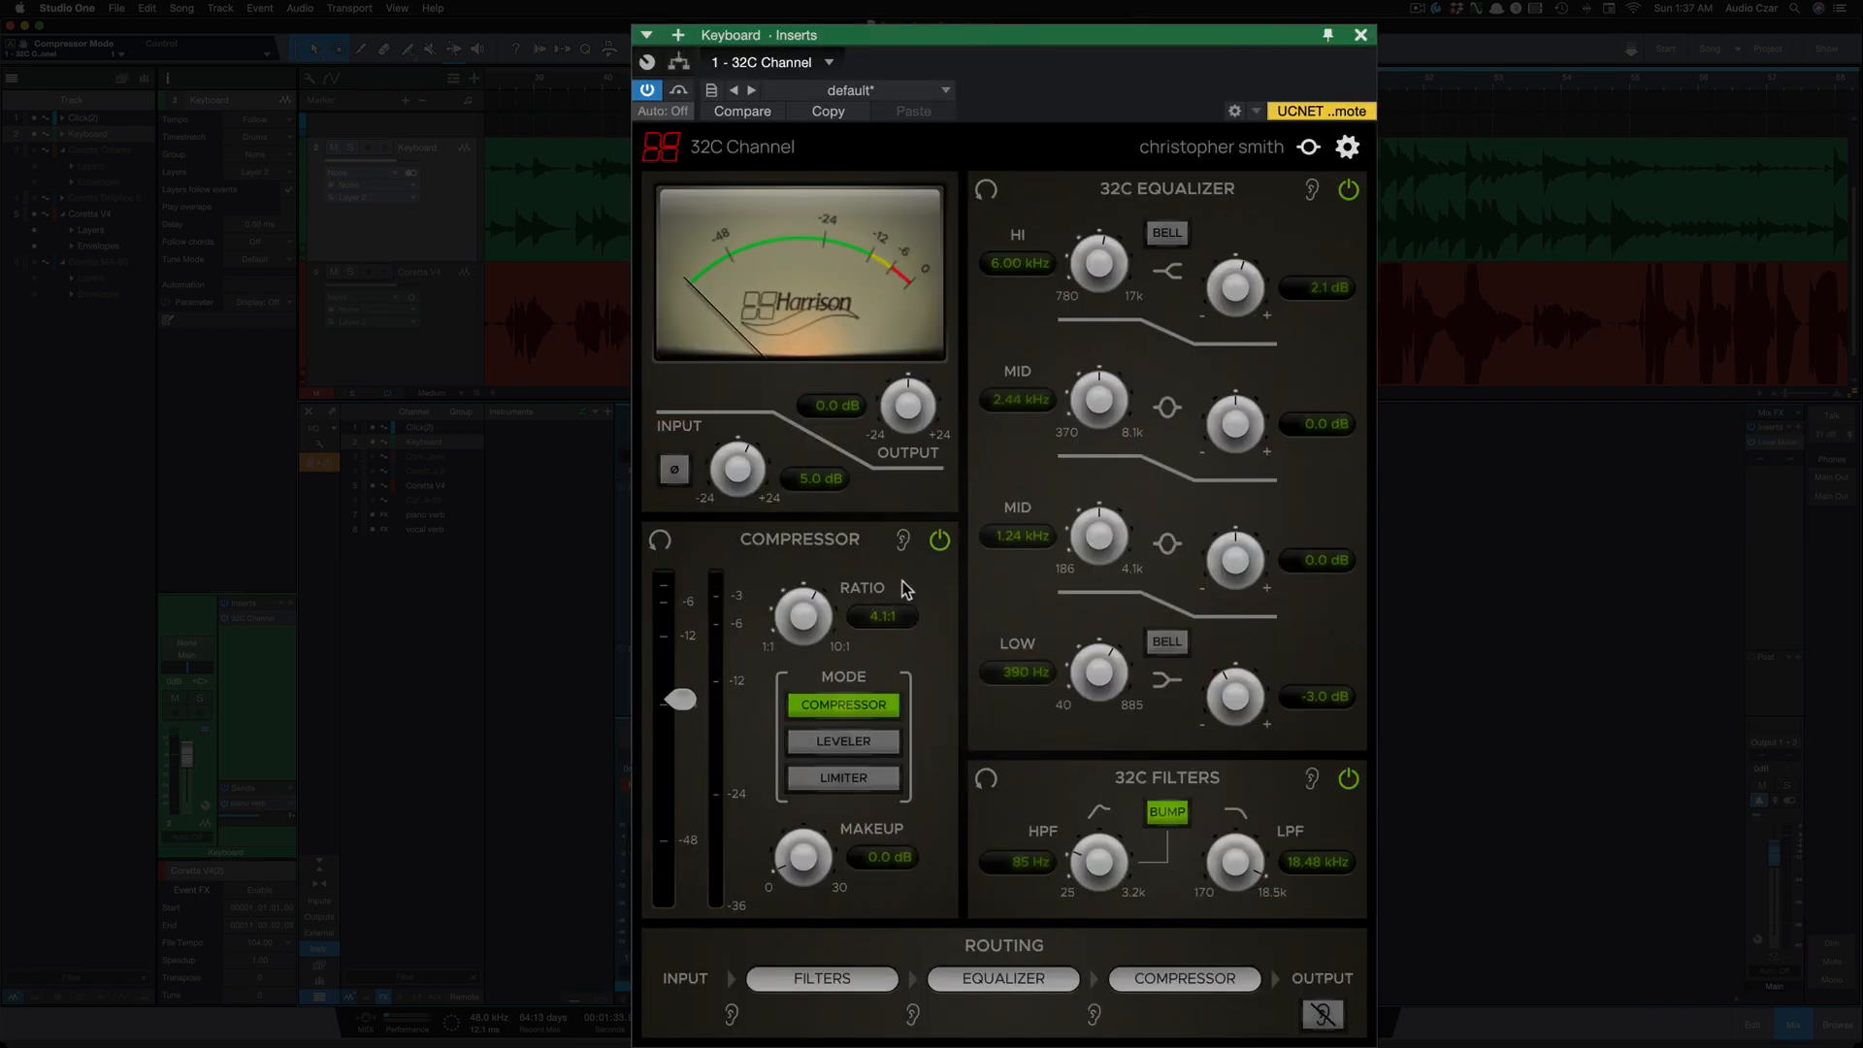
Try the Compressor, Leveler and Limiter modes on the Keyboard channel's 32C Channel compressor, ending on Leveler.
left_click(842, 744)
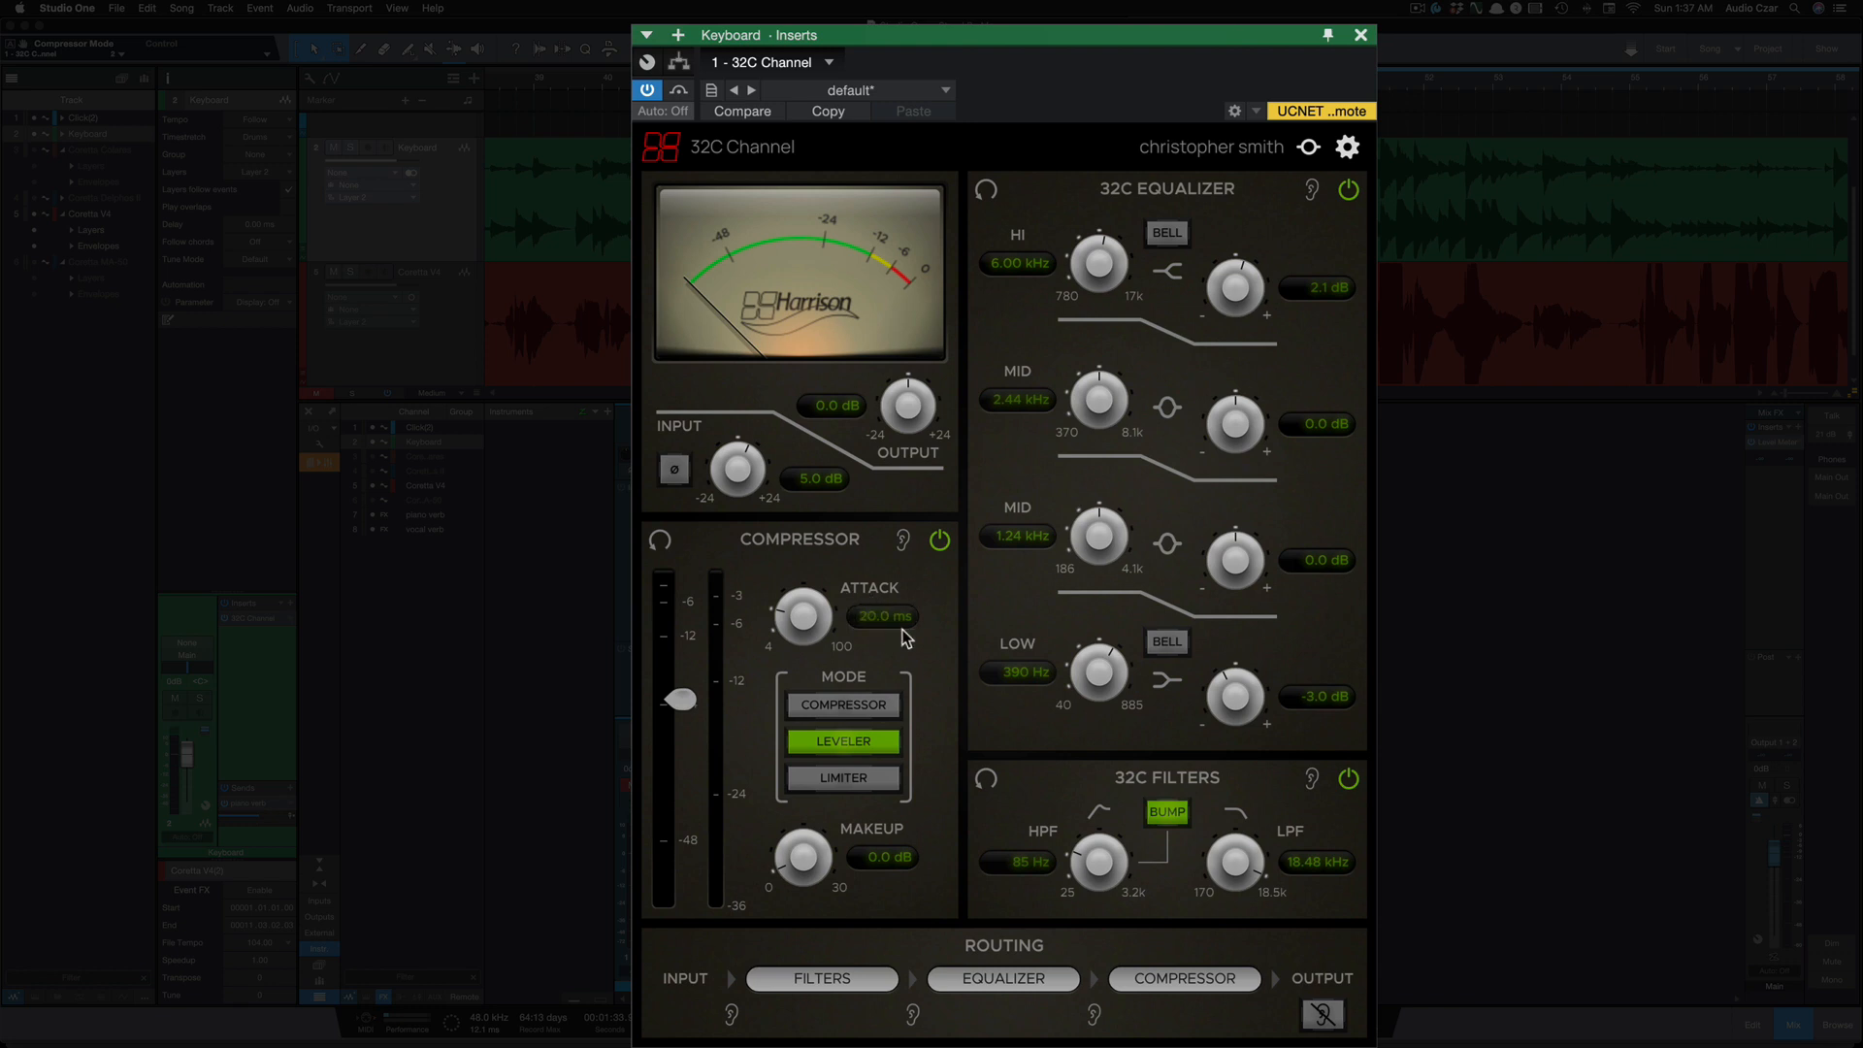
left_click(843, 778)
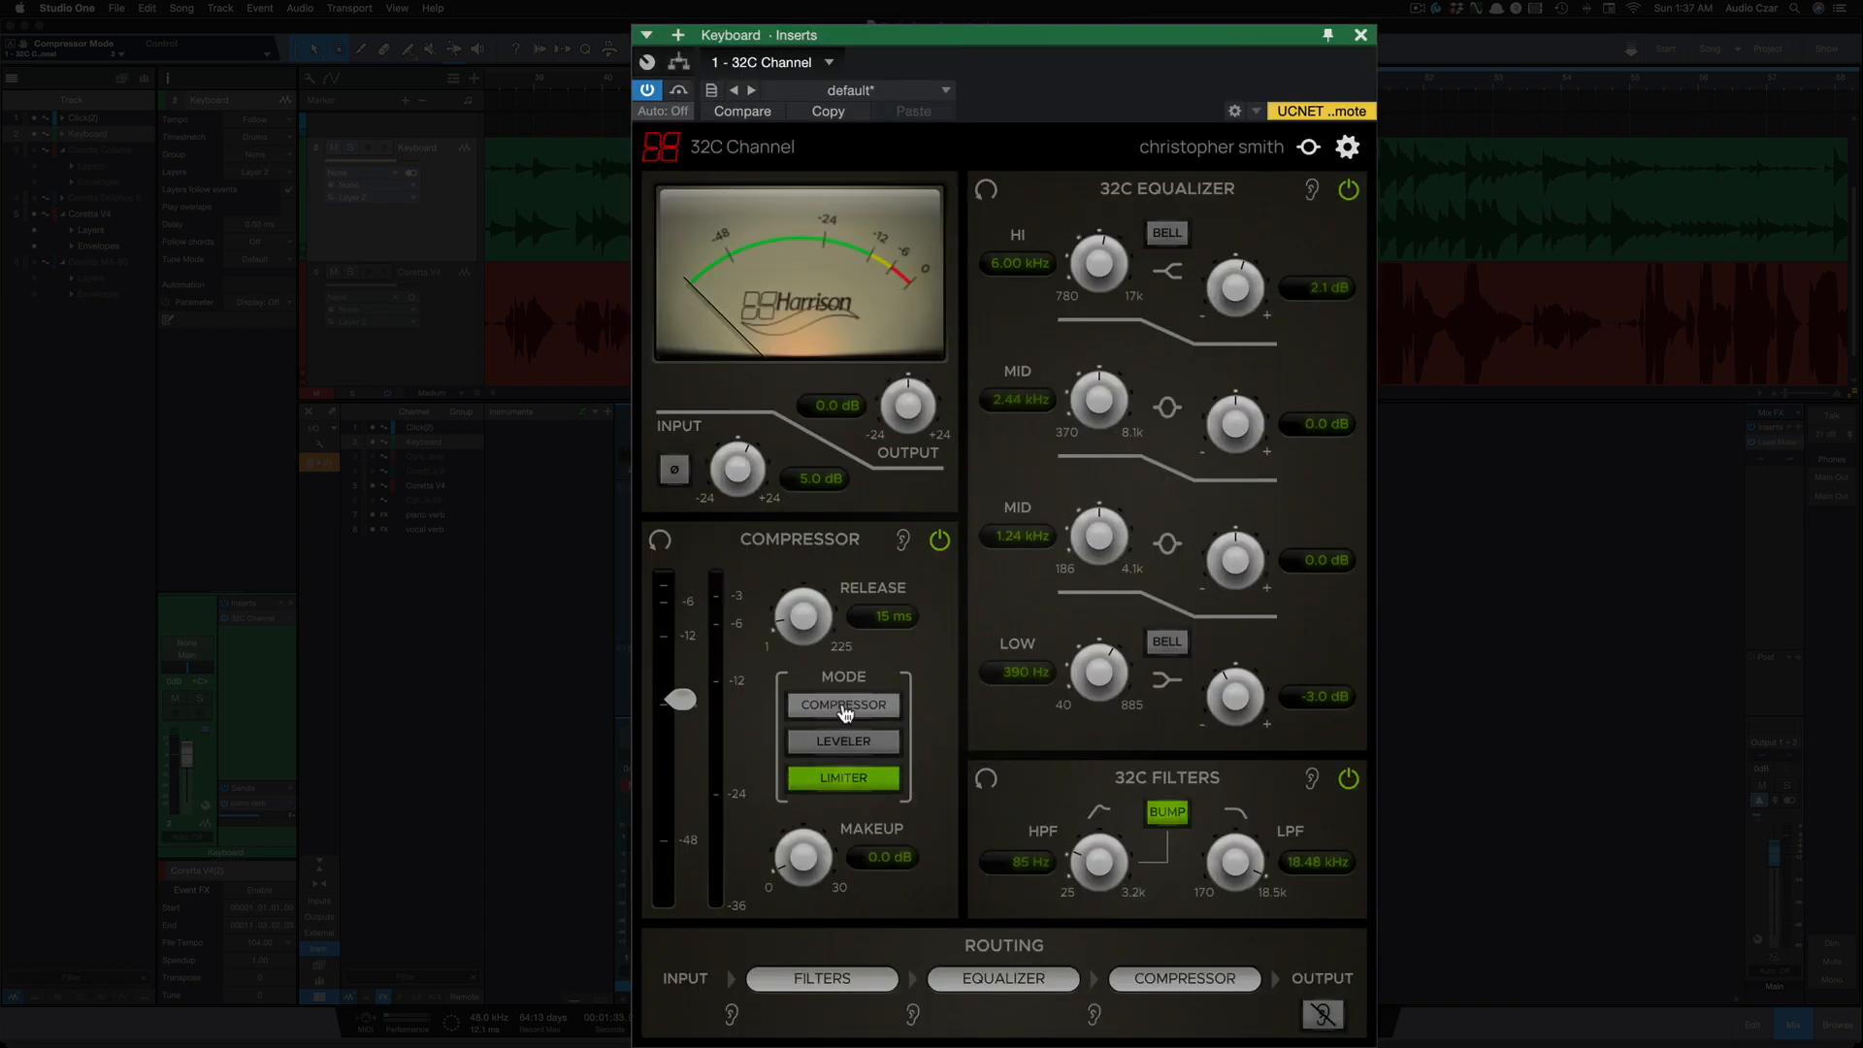
left_click(910, 717)
left_click(839, 741)
left_click(843, 778)
left_click(828, 715)
left_click(824, 742)
left_click(828, 706)
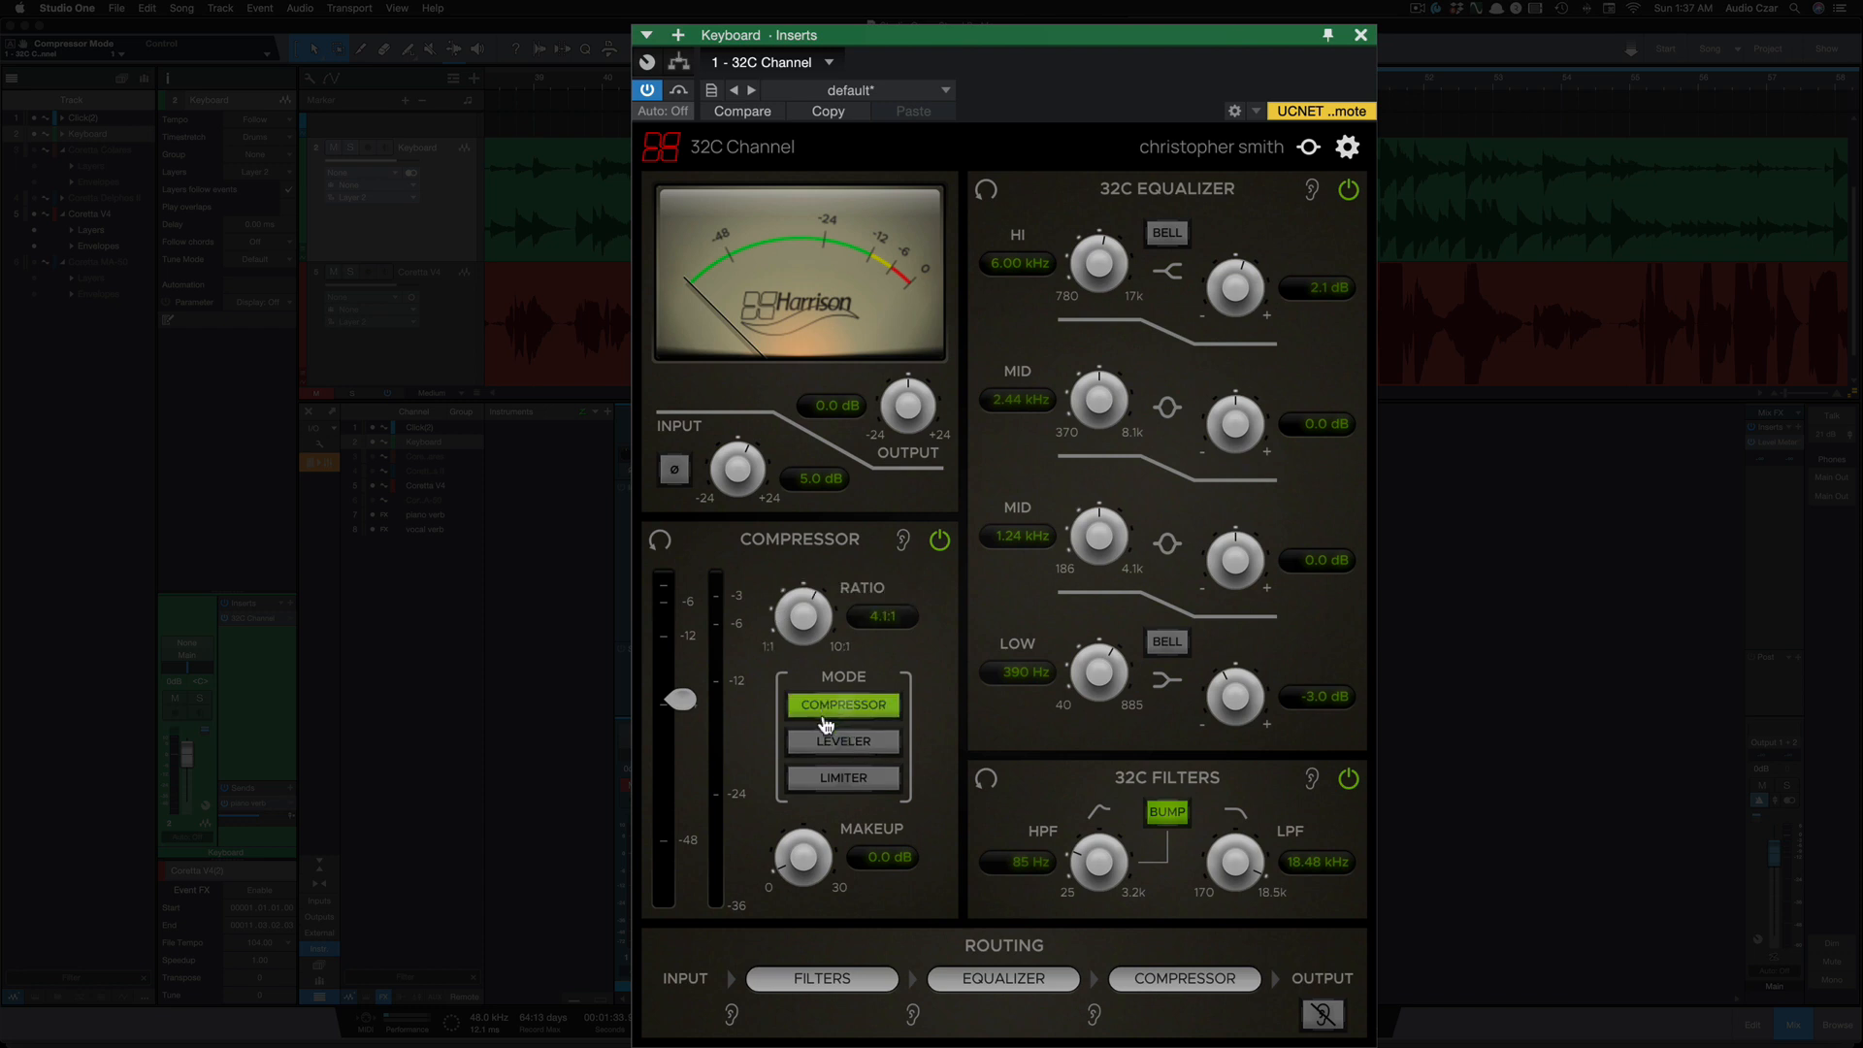
left_click(824, 742)
left_click(836, 778)
left_click(834, 706)
left_click(839, 743)
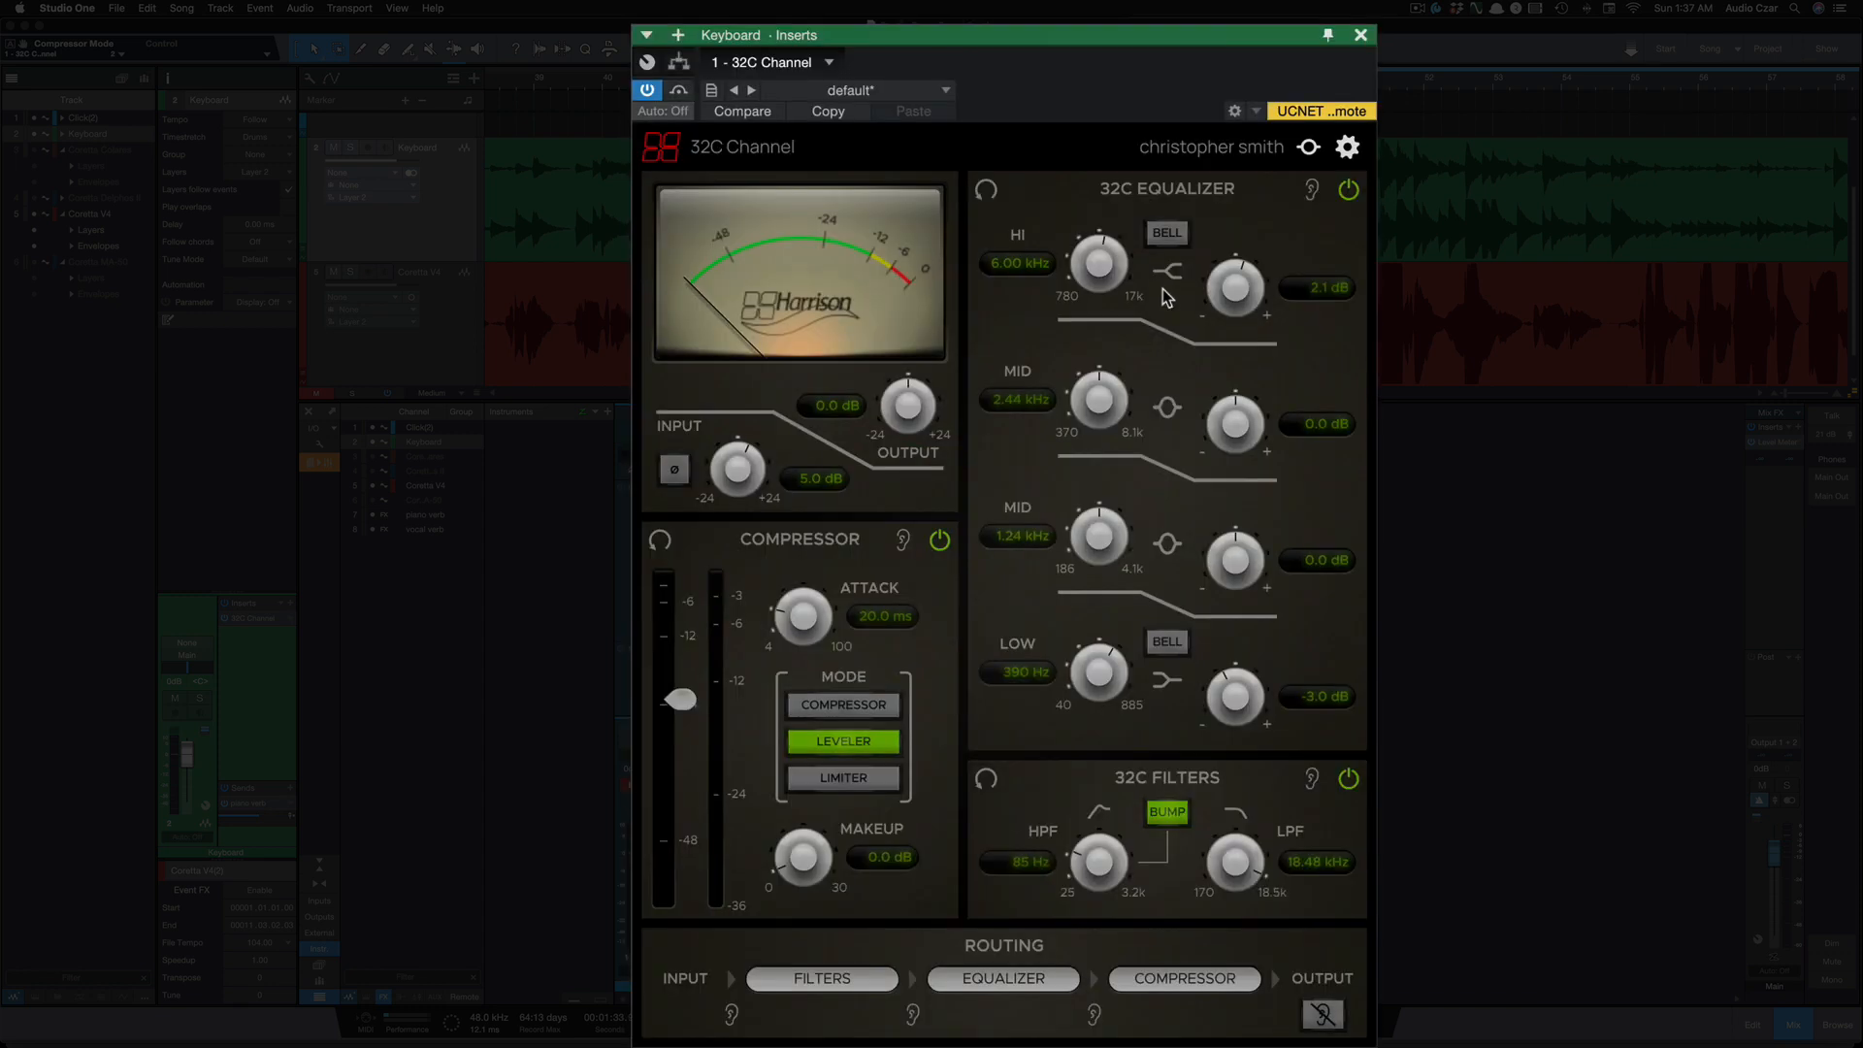
Toggle the Bell shape of the HI and LOW equalizer bands and the high-pass filter Bump, restoring each setting.
left_click(1168, 236)
left_click(1168, 235)
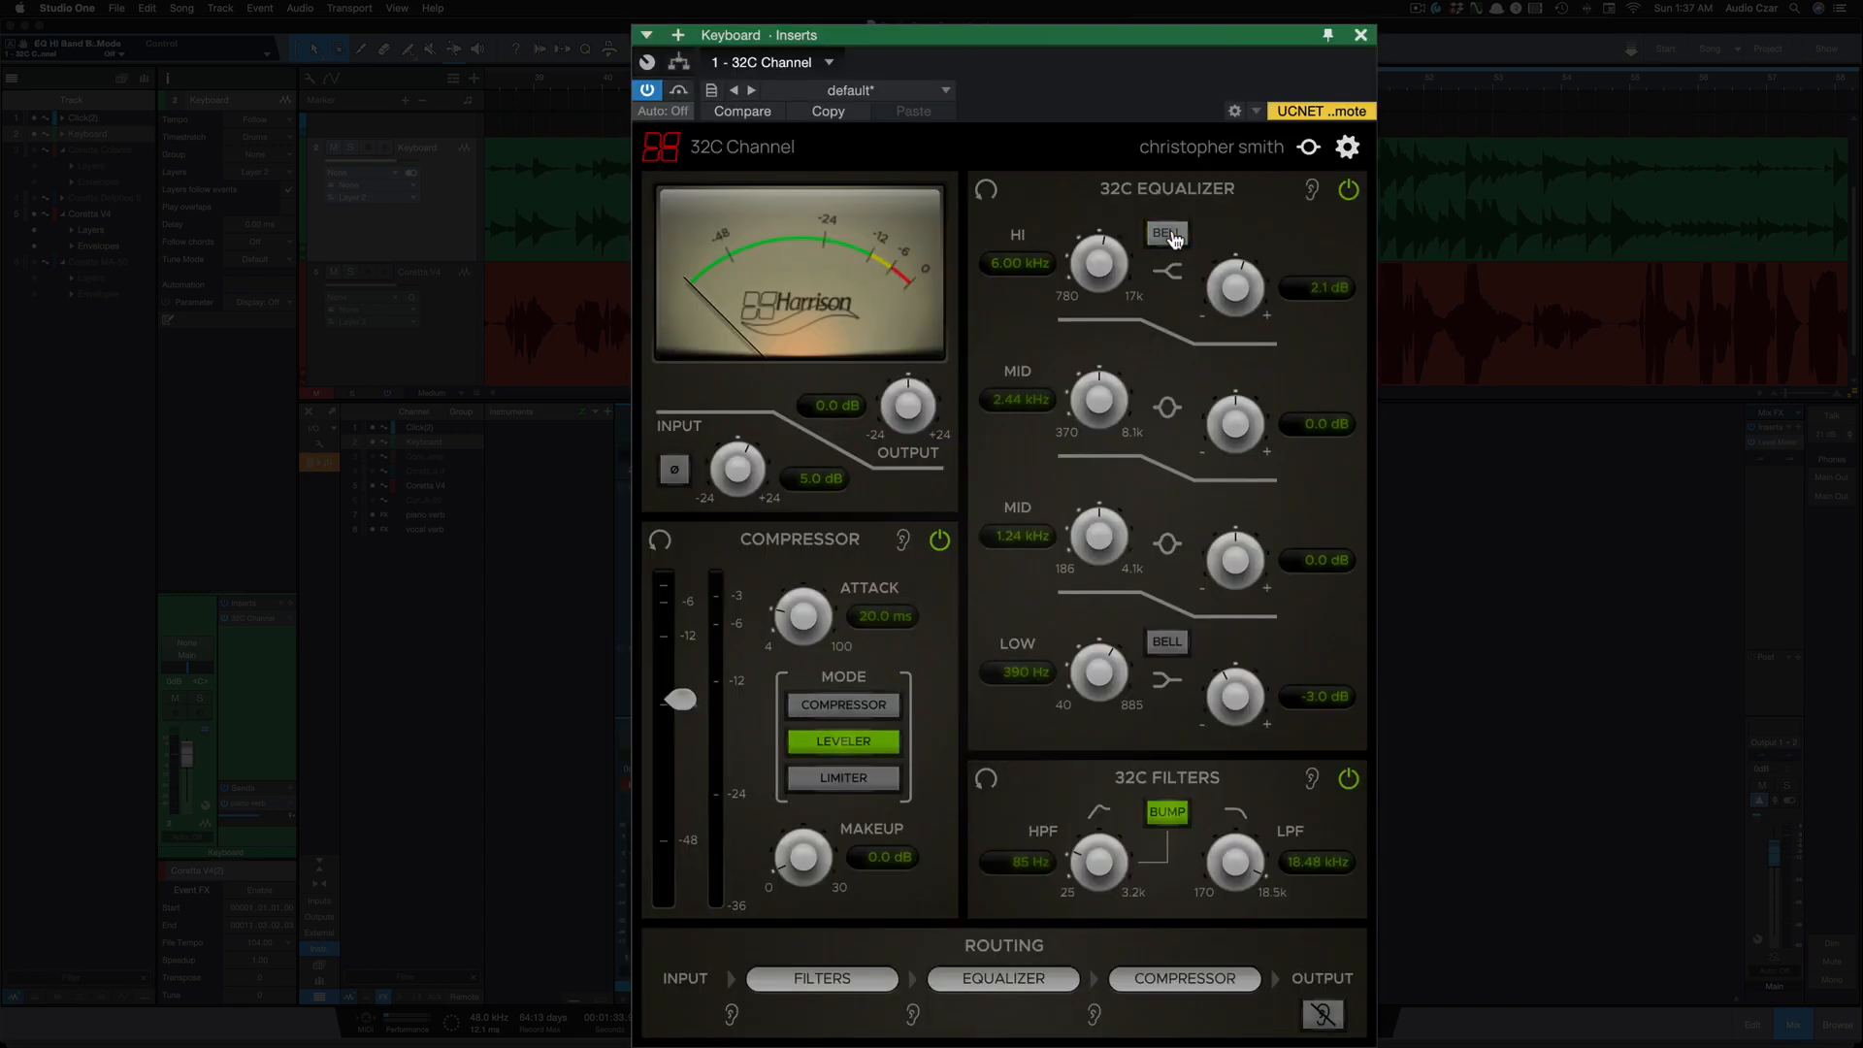
left_click(1168, 645)
left_click(1168, 644)
left_click(1166, 820)
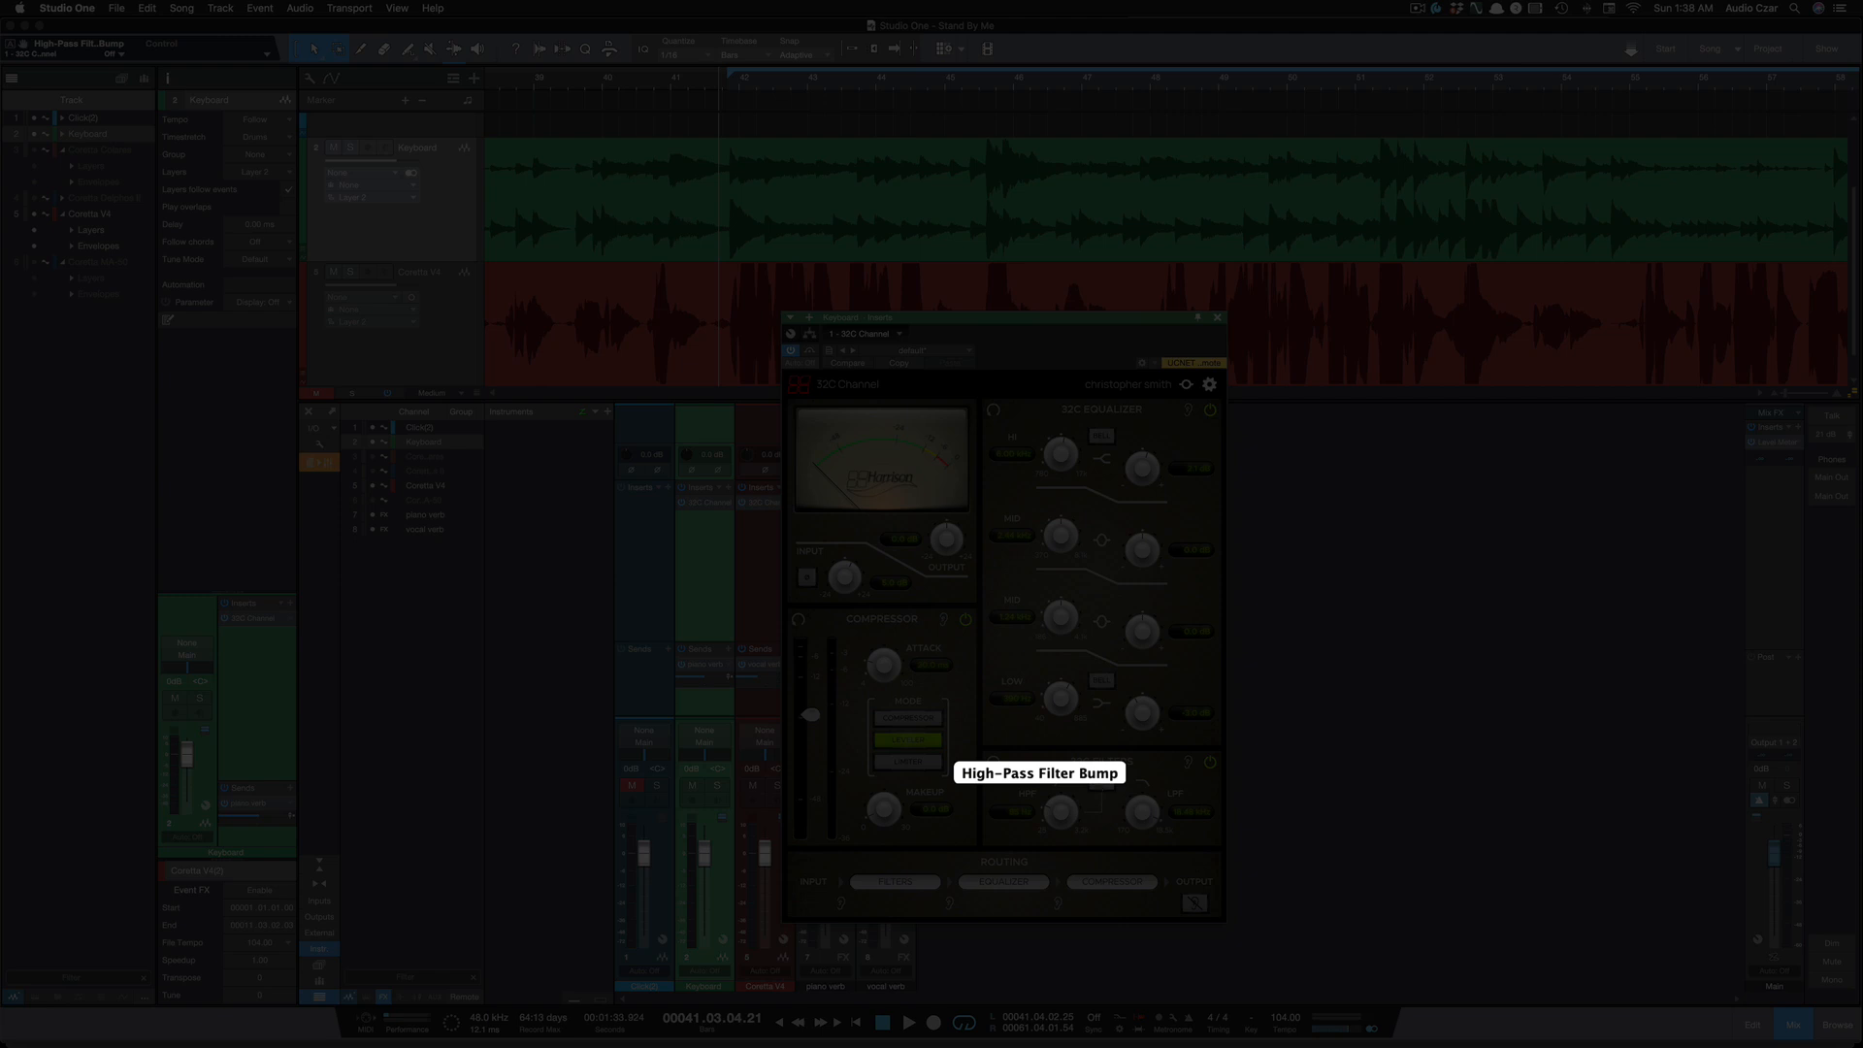
left_click(1166, 820)
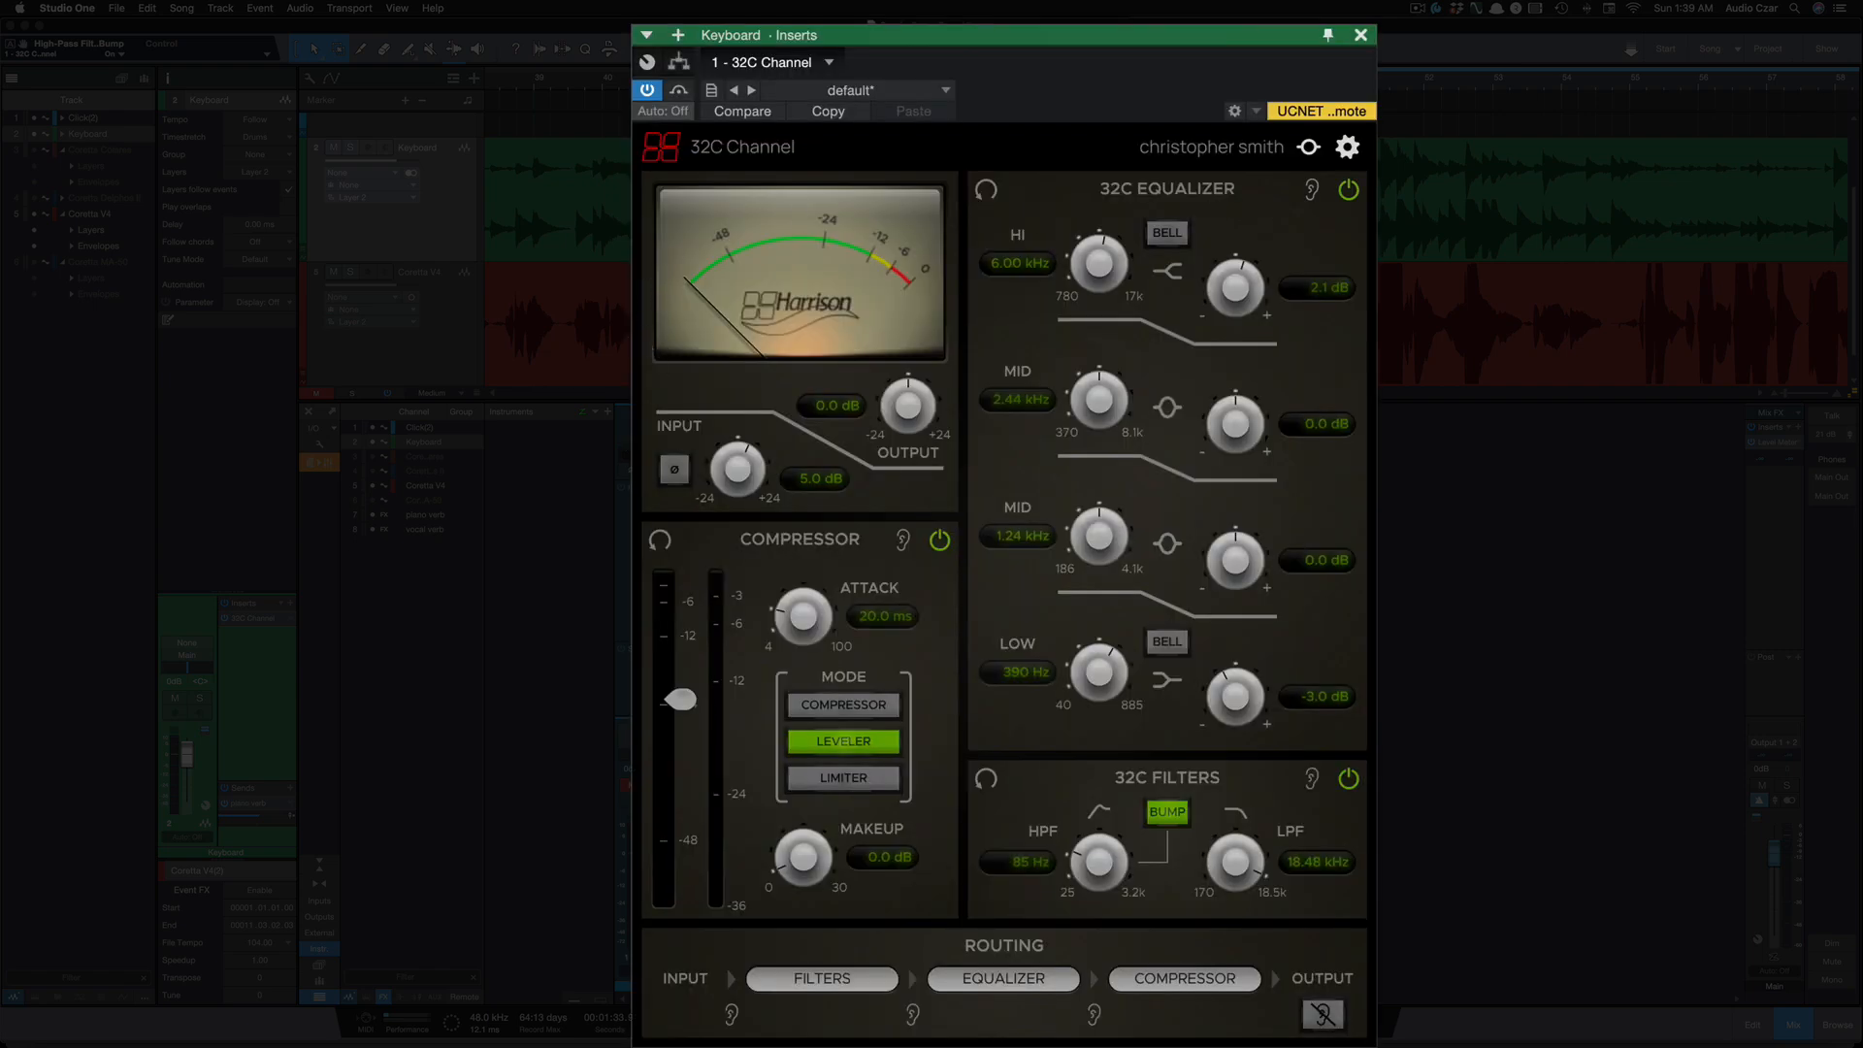
View the vocal track's 32C Channel settings, return to the Keyboard track, and compare playback with its plug-in bypassed and active.
left_click(89, 213)
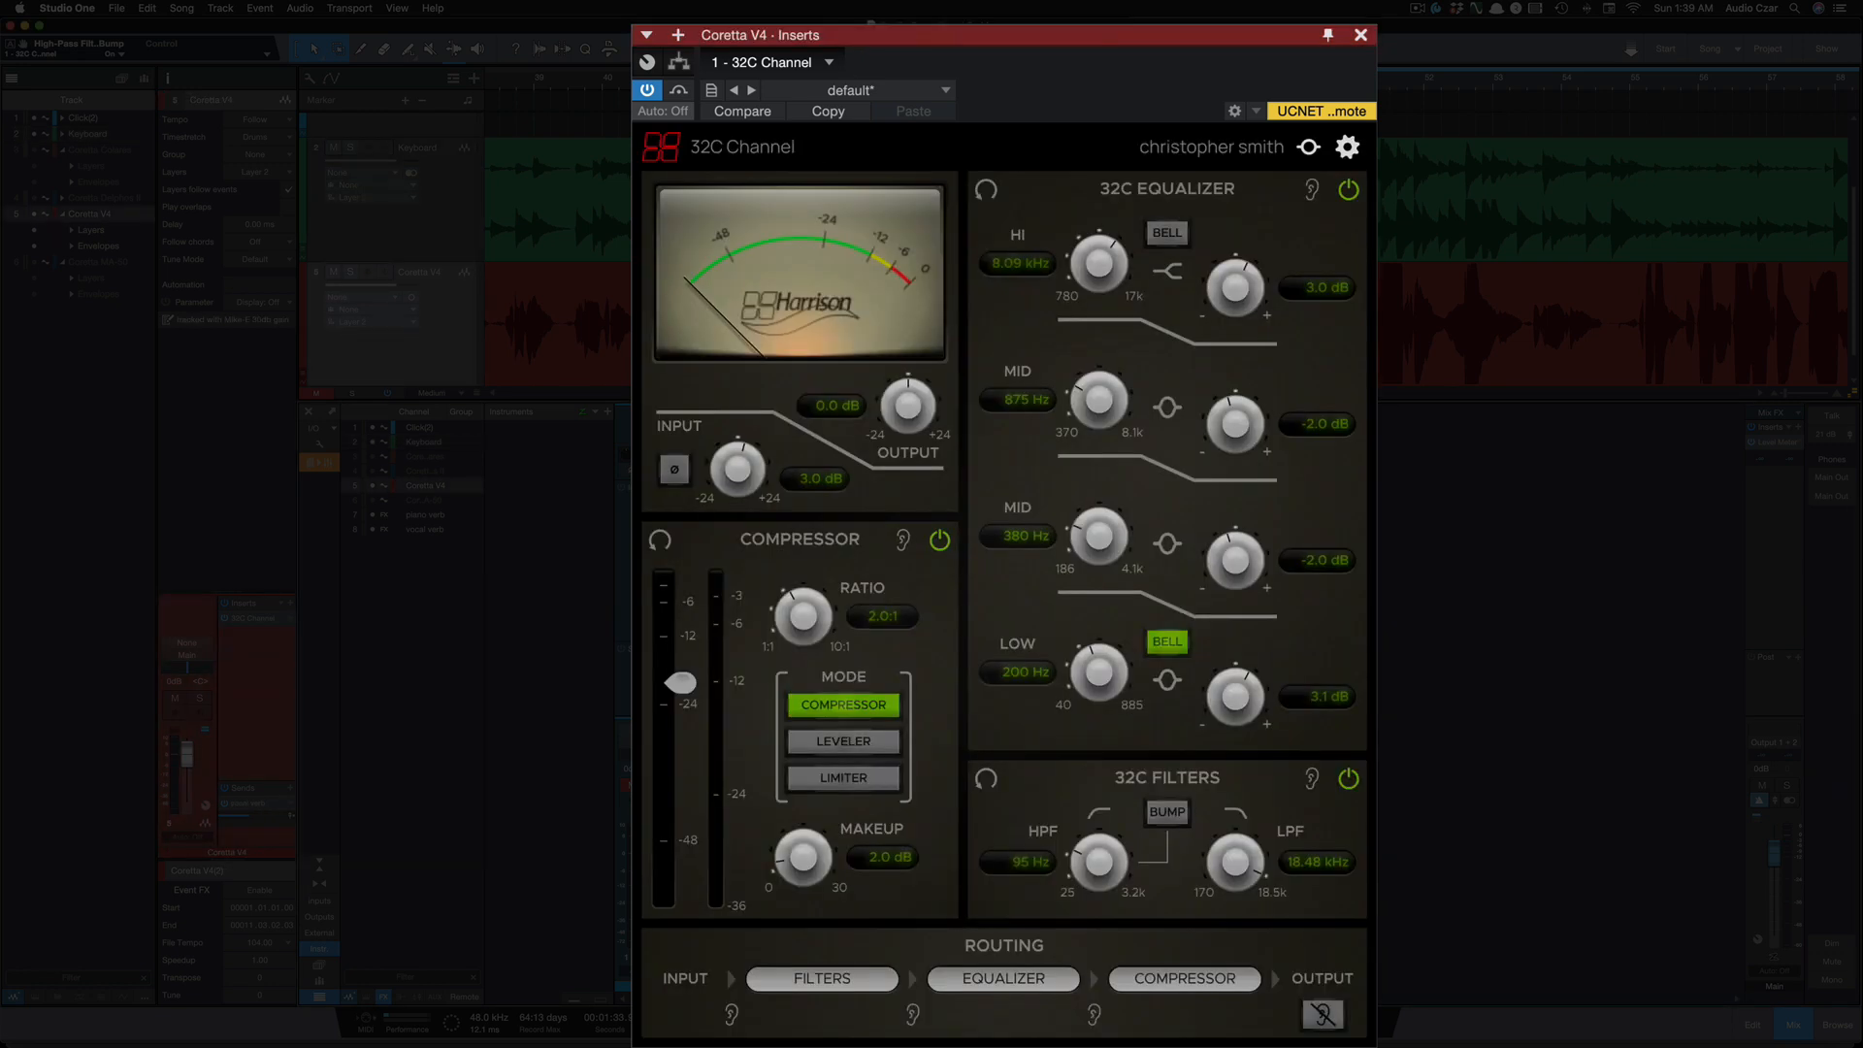
left_click(87, 134)
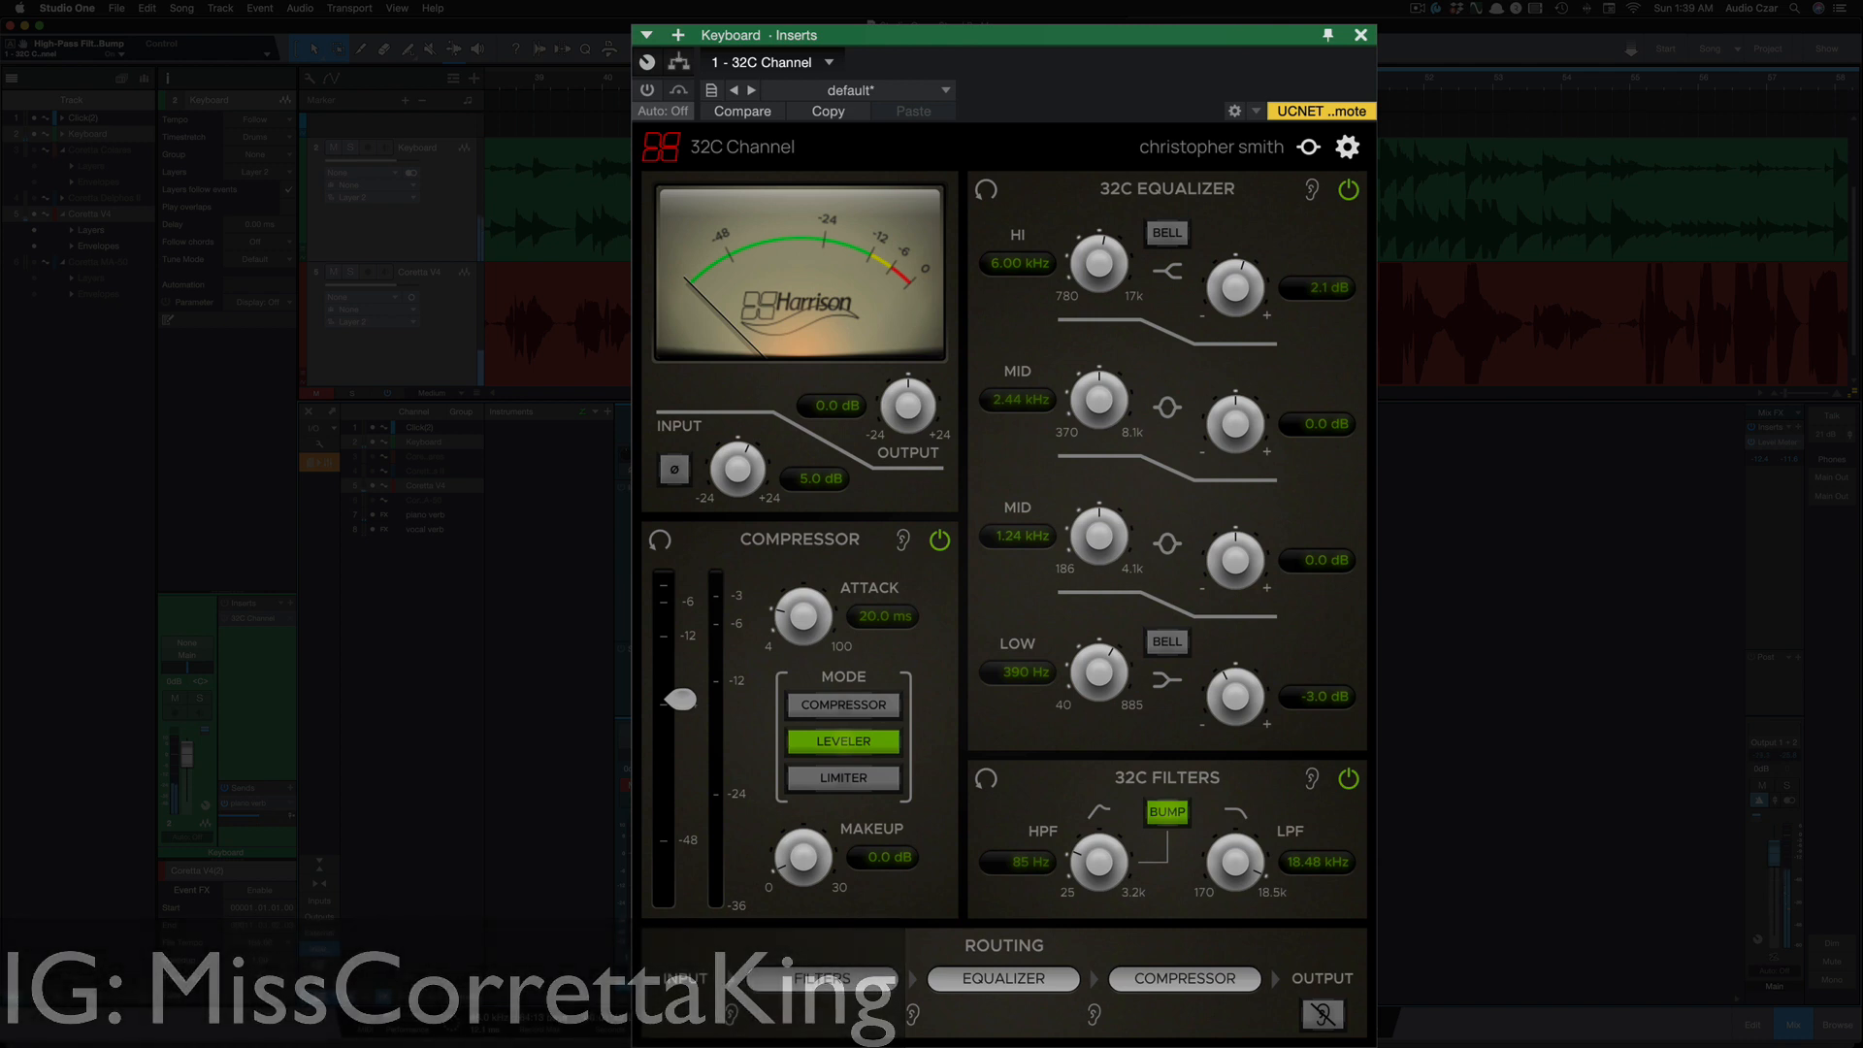
key("space")
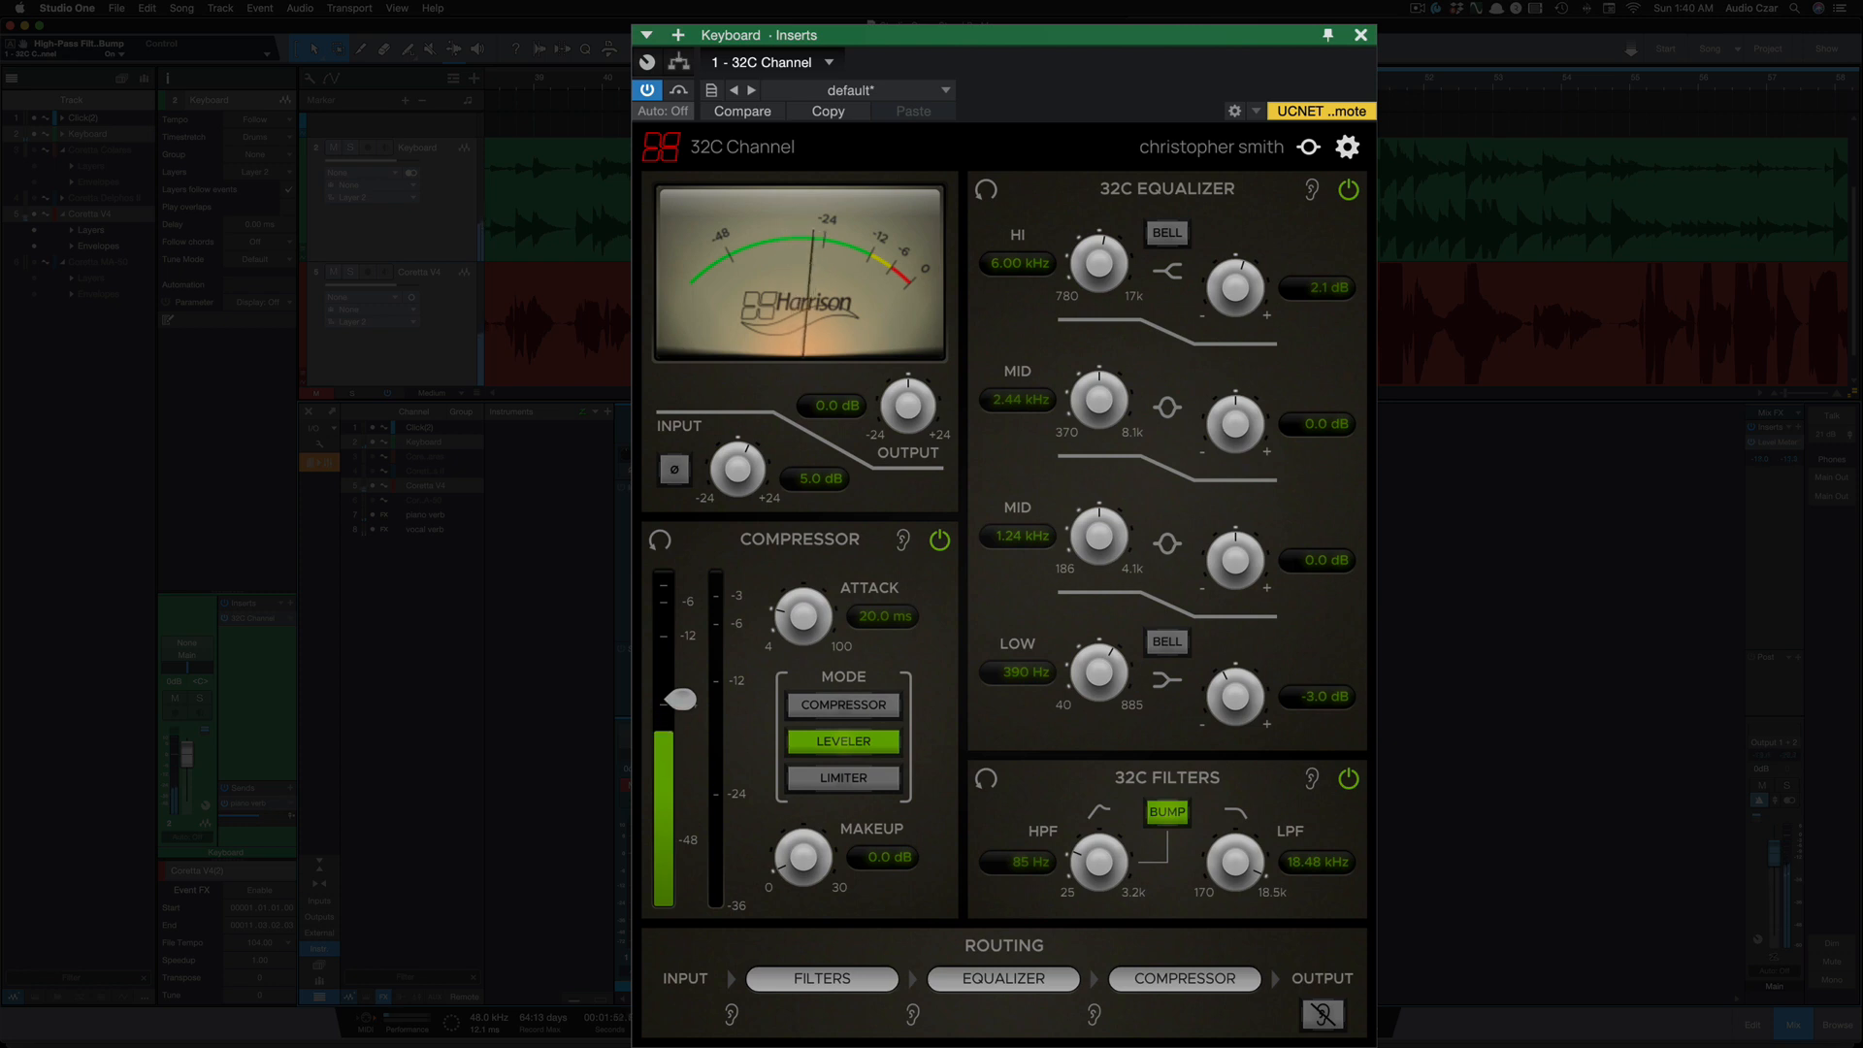
left_click(648, 90)
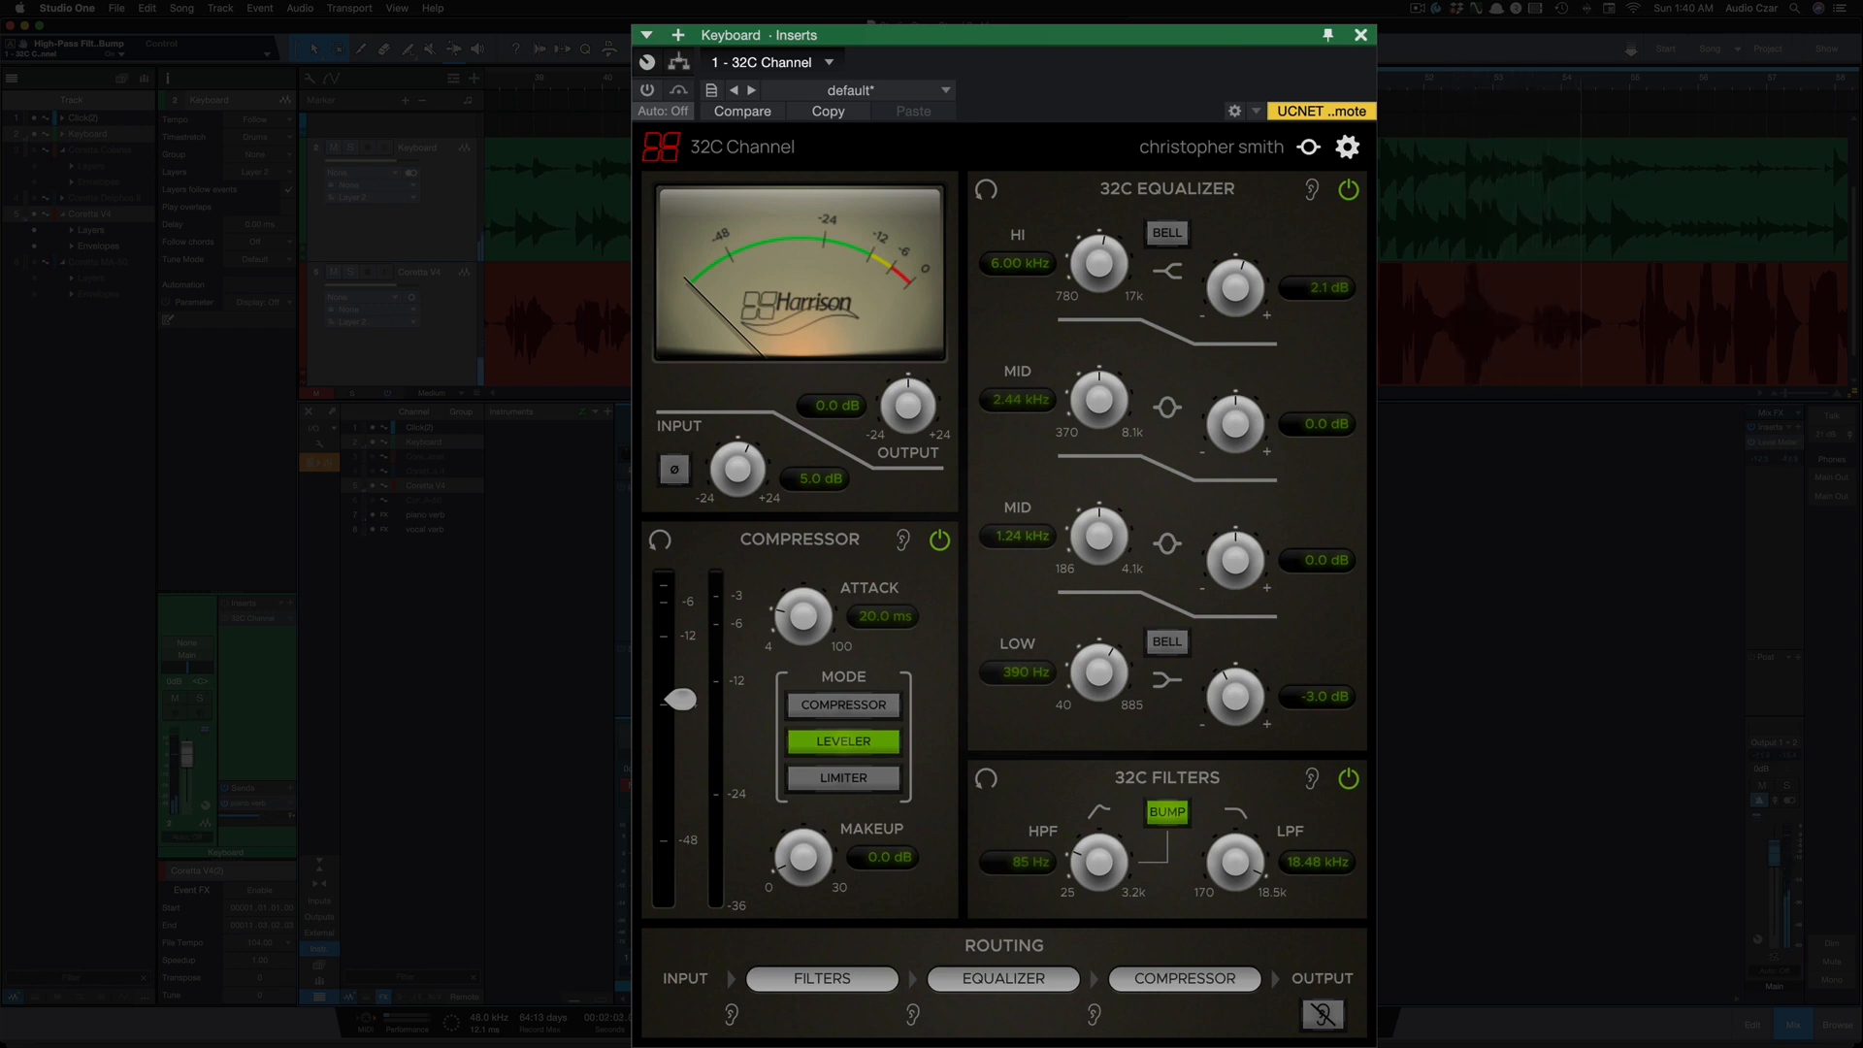
left_click(647, 91)
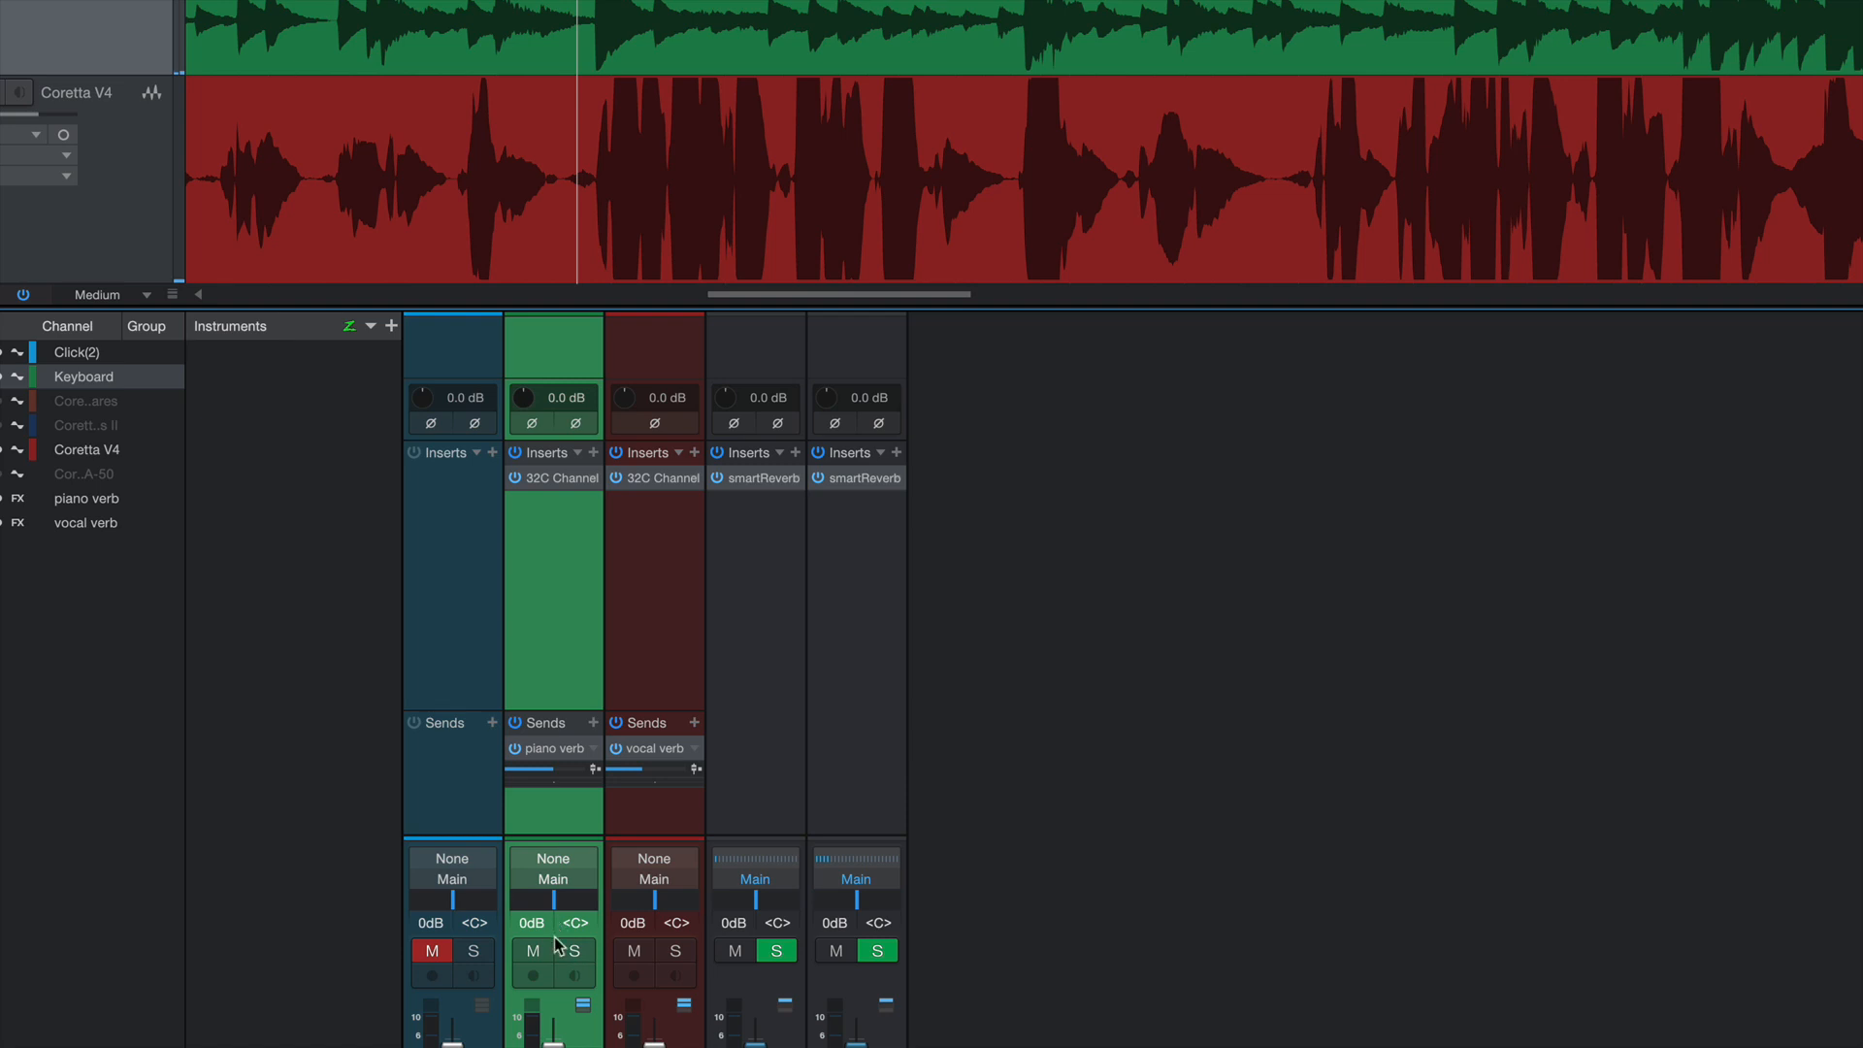
Solo the Keyboard channel, open its 32C Channel insert, and set the compressor mode to Compressor.
left_click(571, 950)
left_click(555, 479)
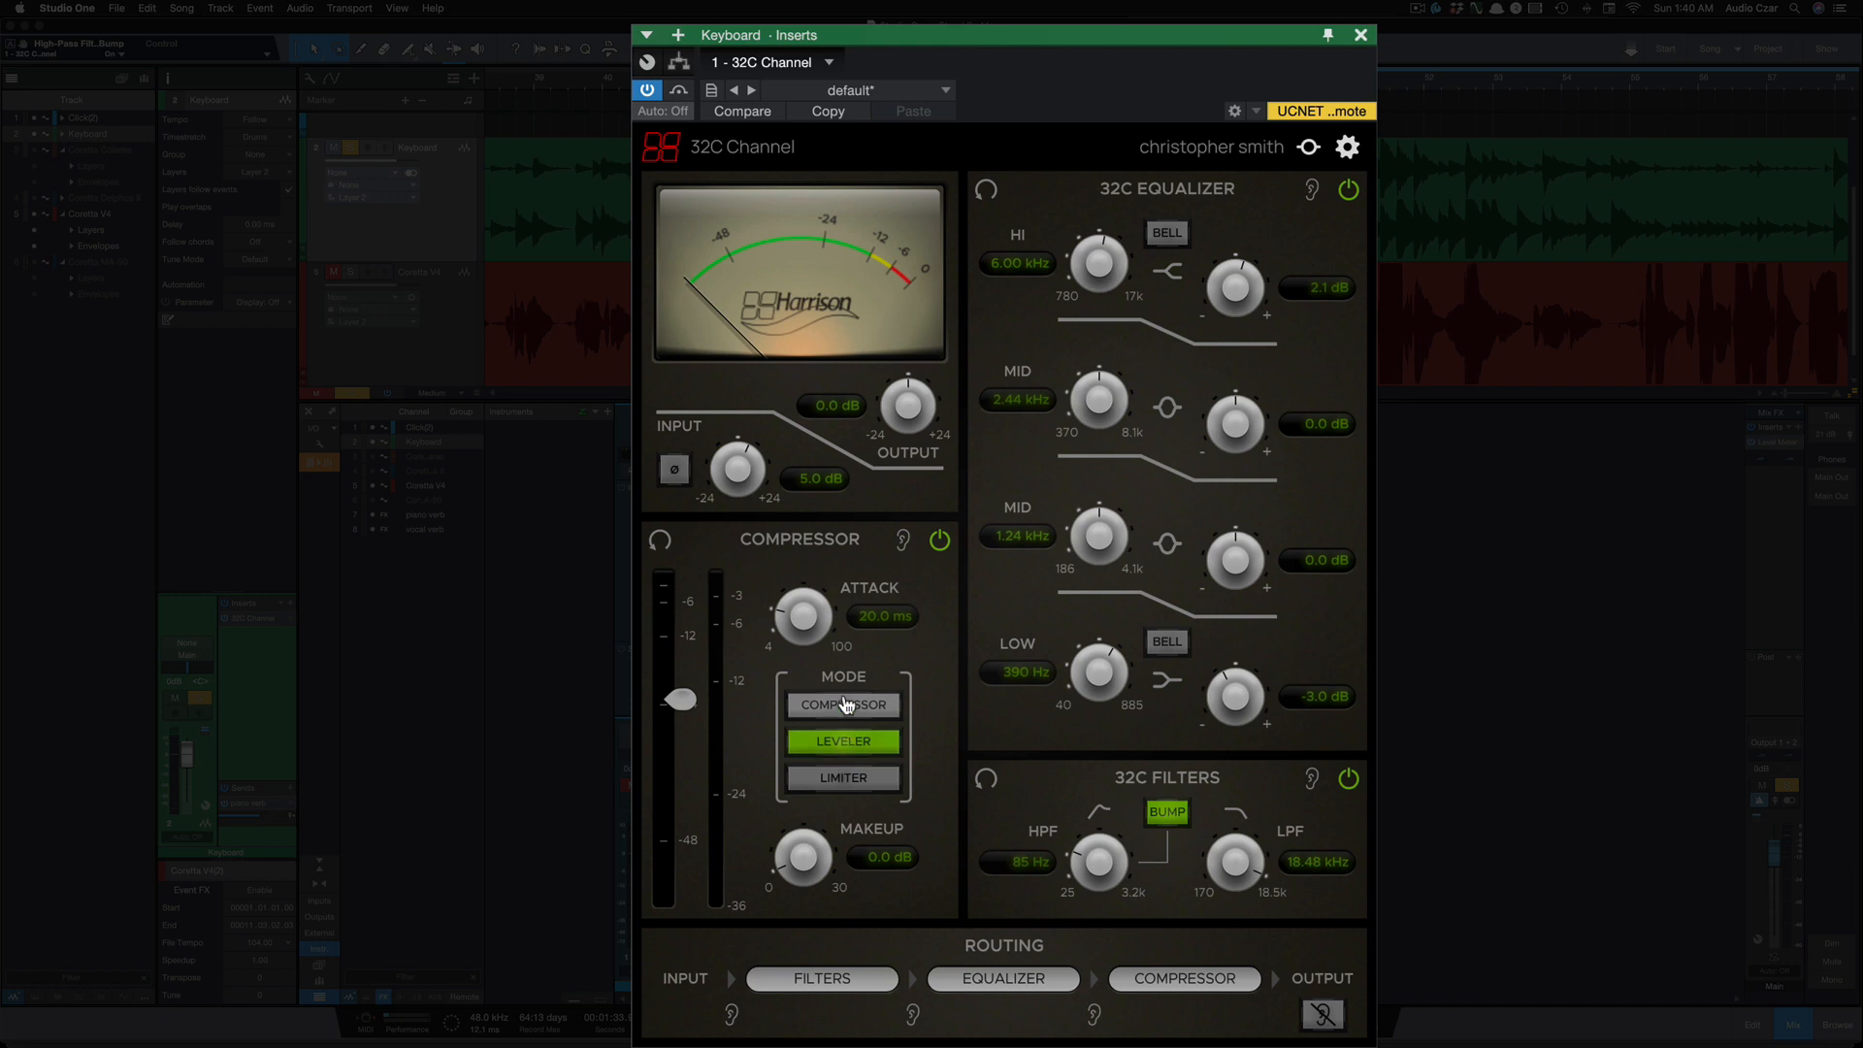
left_click(843, 707)
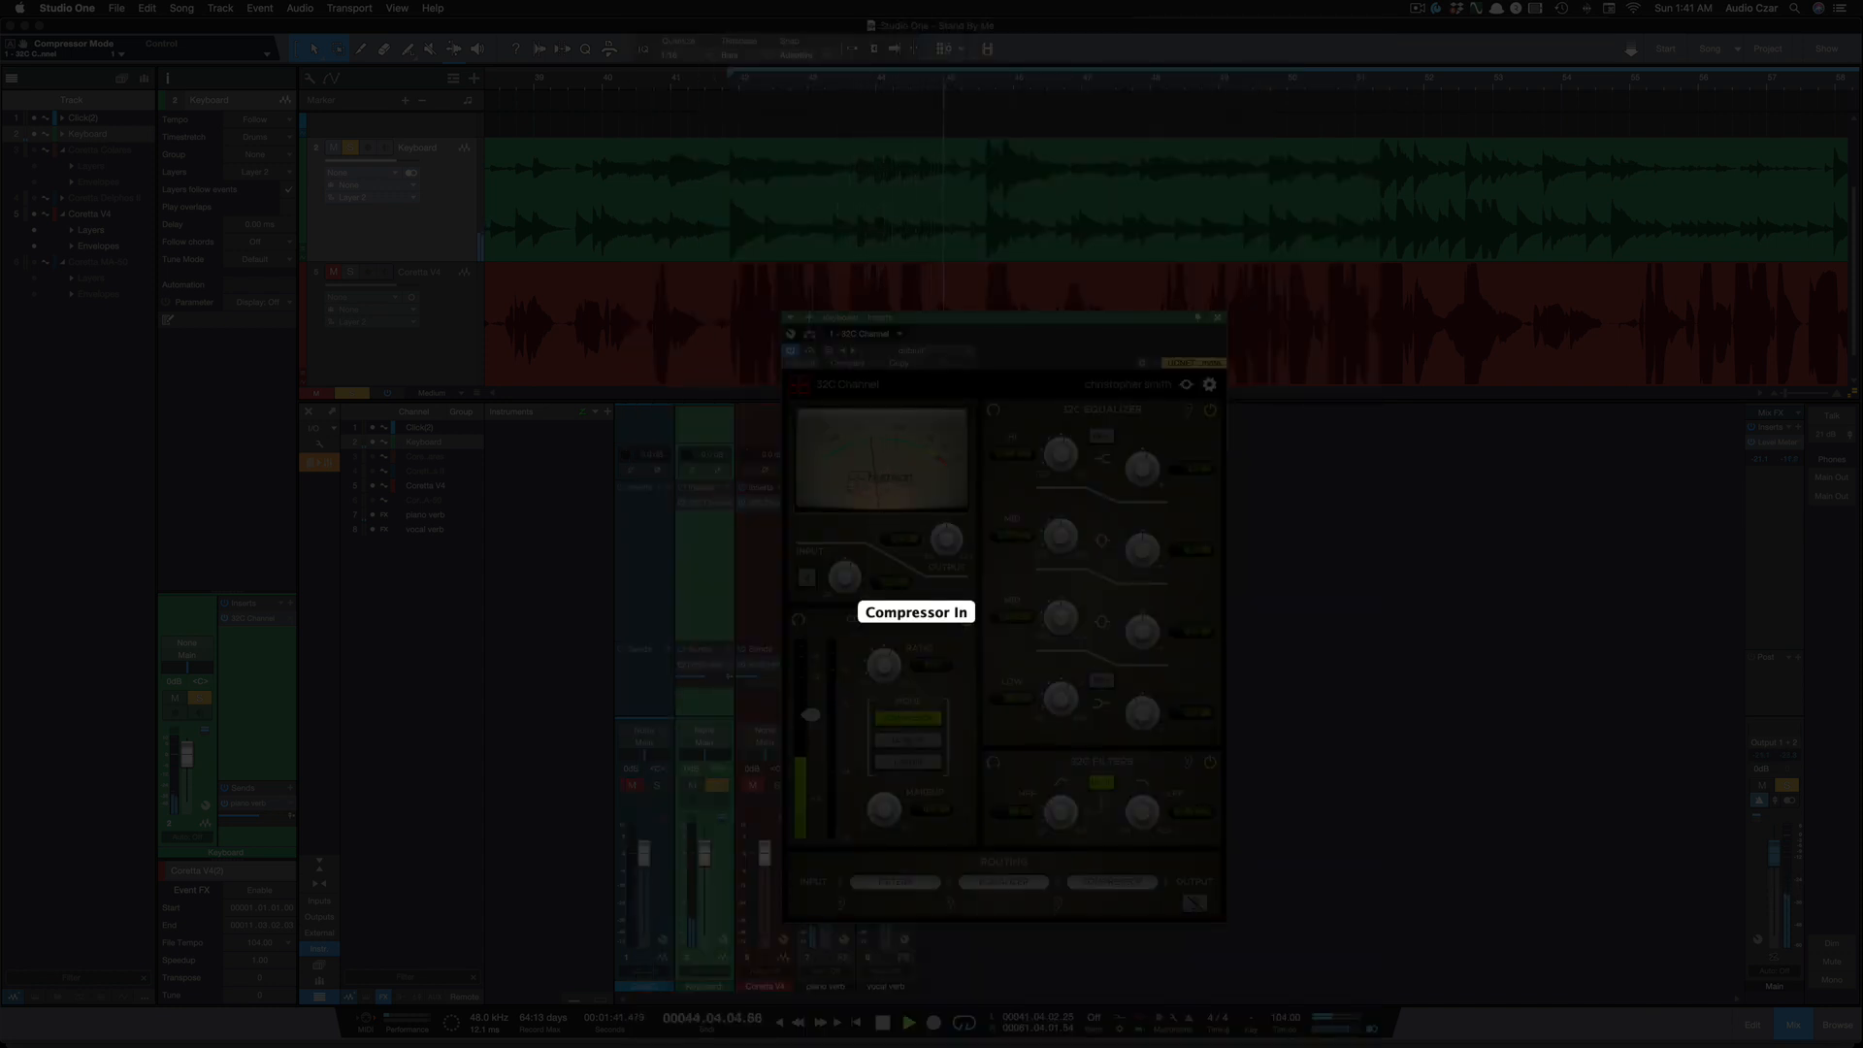
Compare the soloed keyboard with the compressor and equalizer sections off and on, and with the whole 32C Channel bypassed and active.
left_click(963, 619)
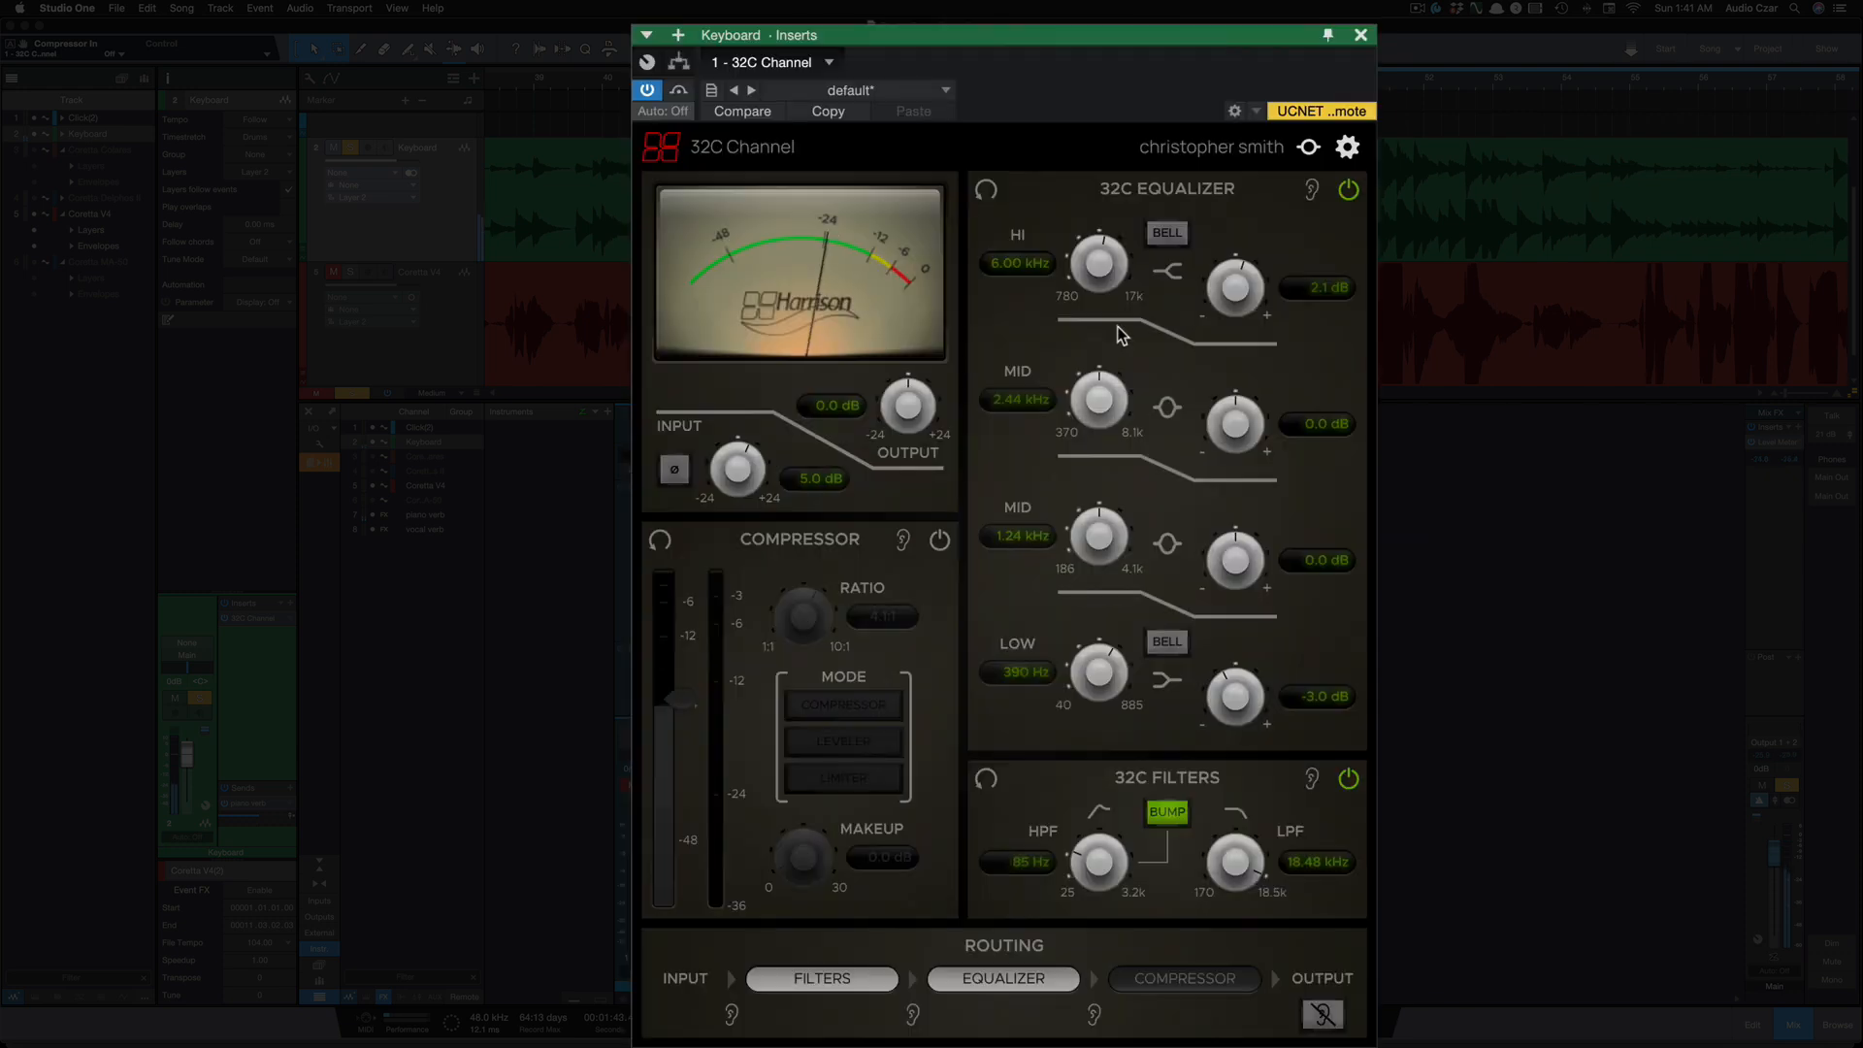
left_click(1348, 191)
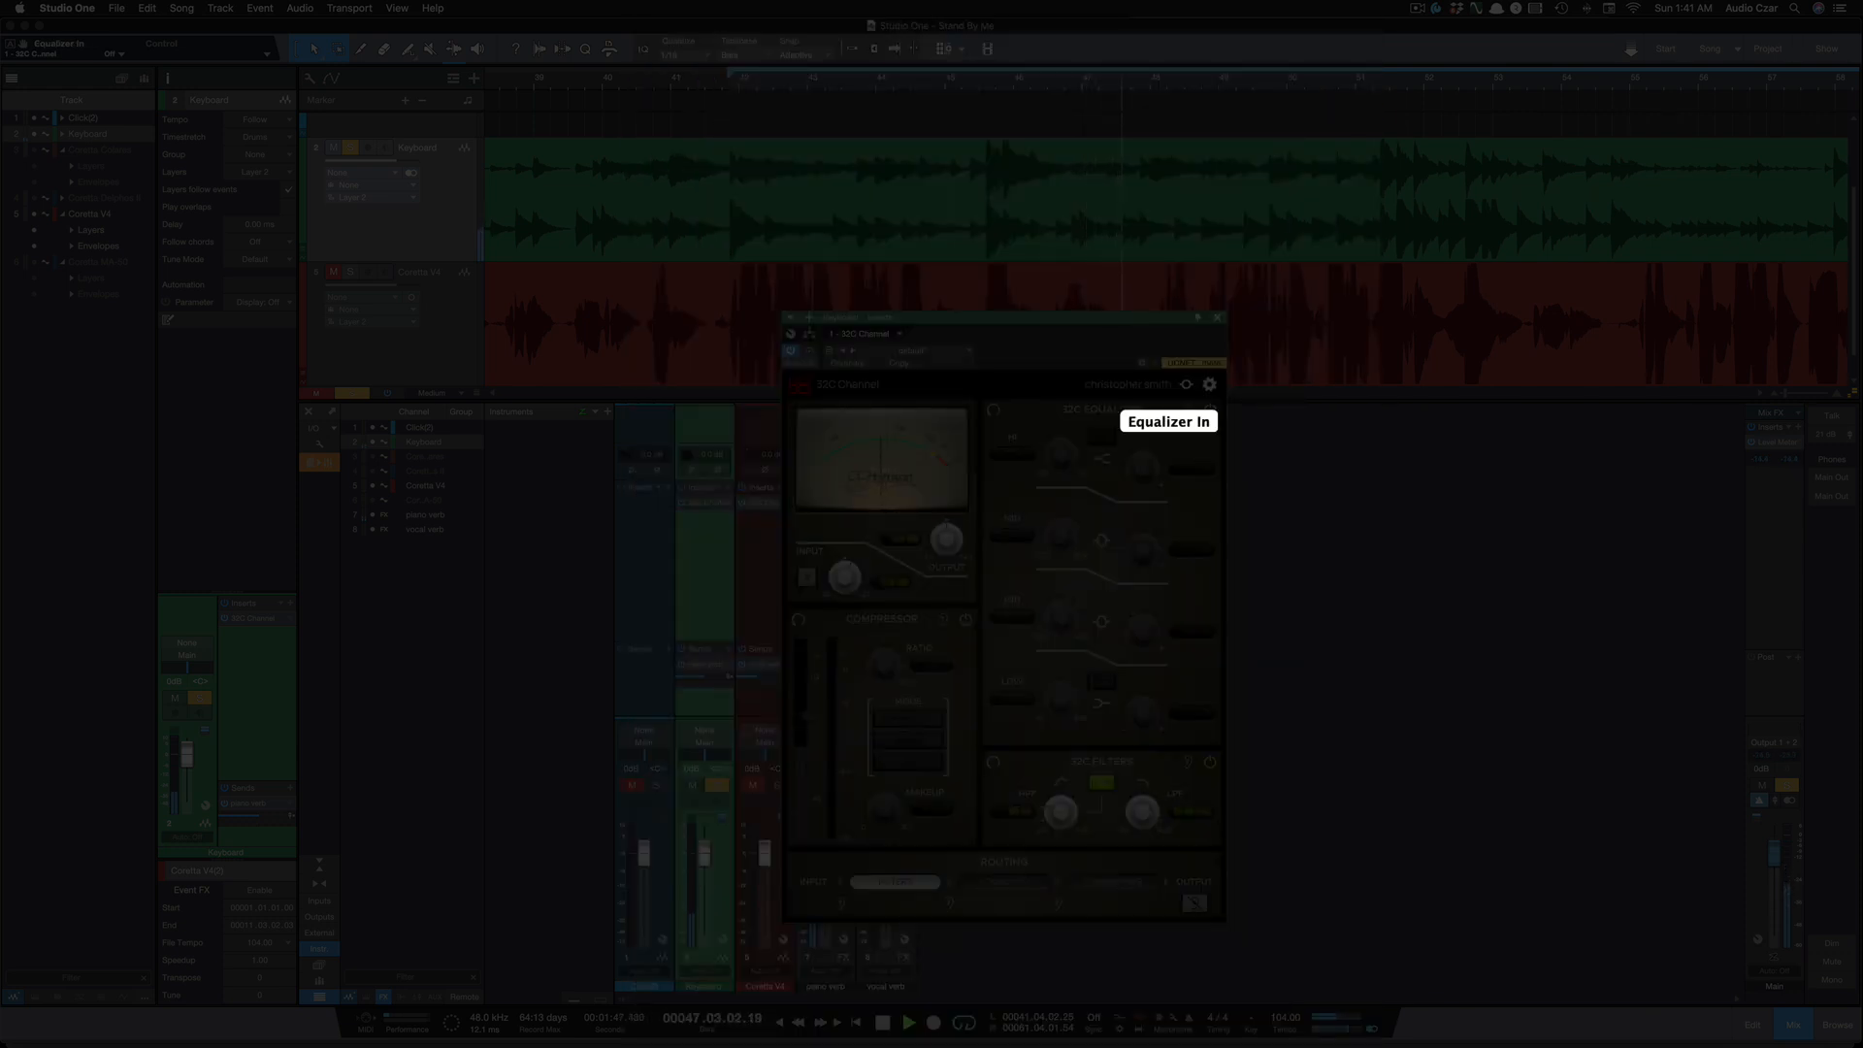
left_click(1209, 410)
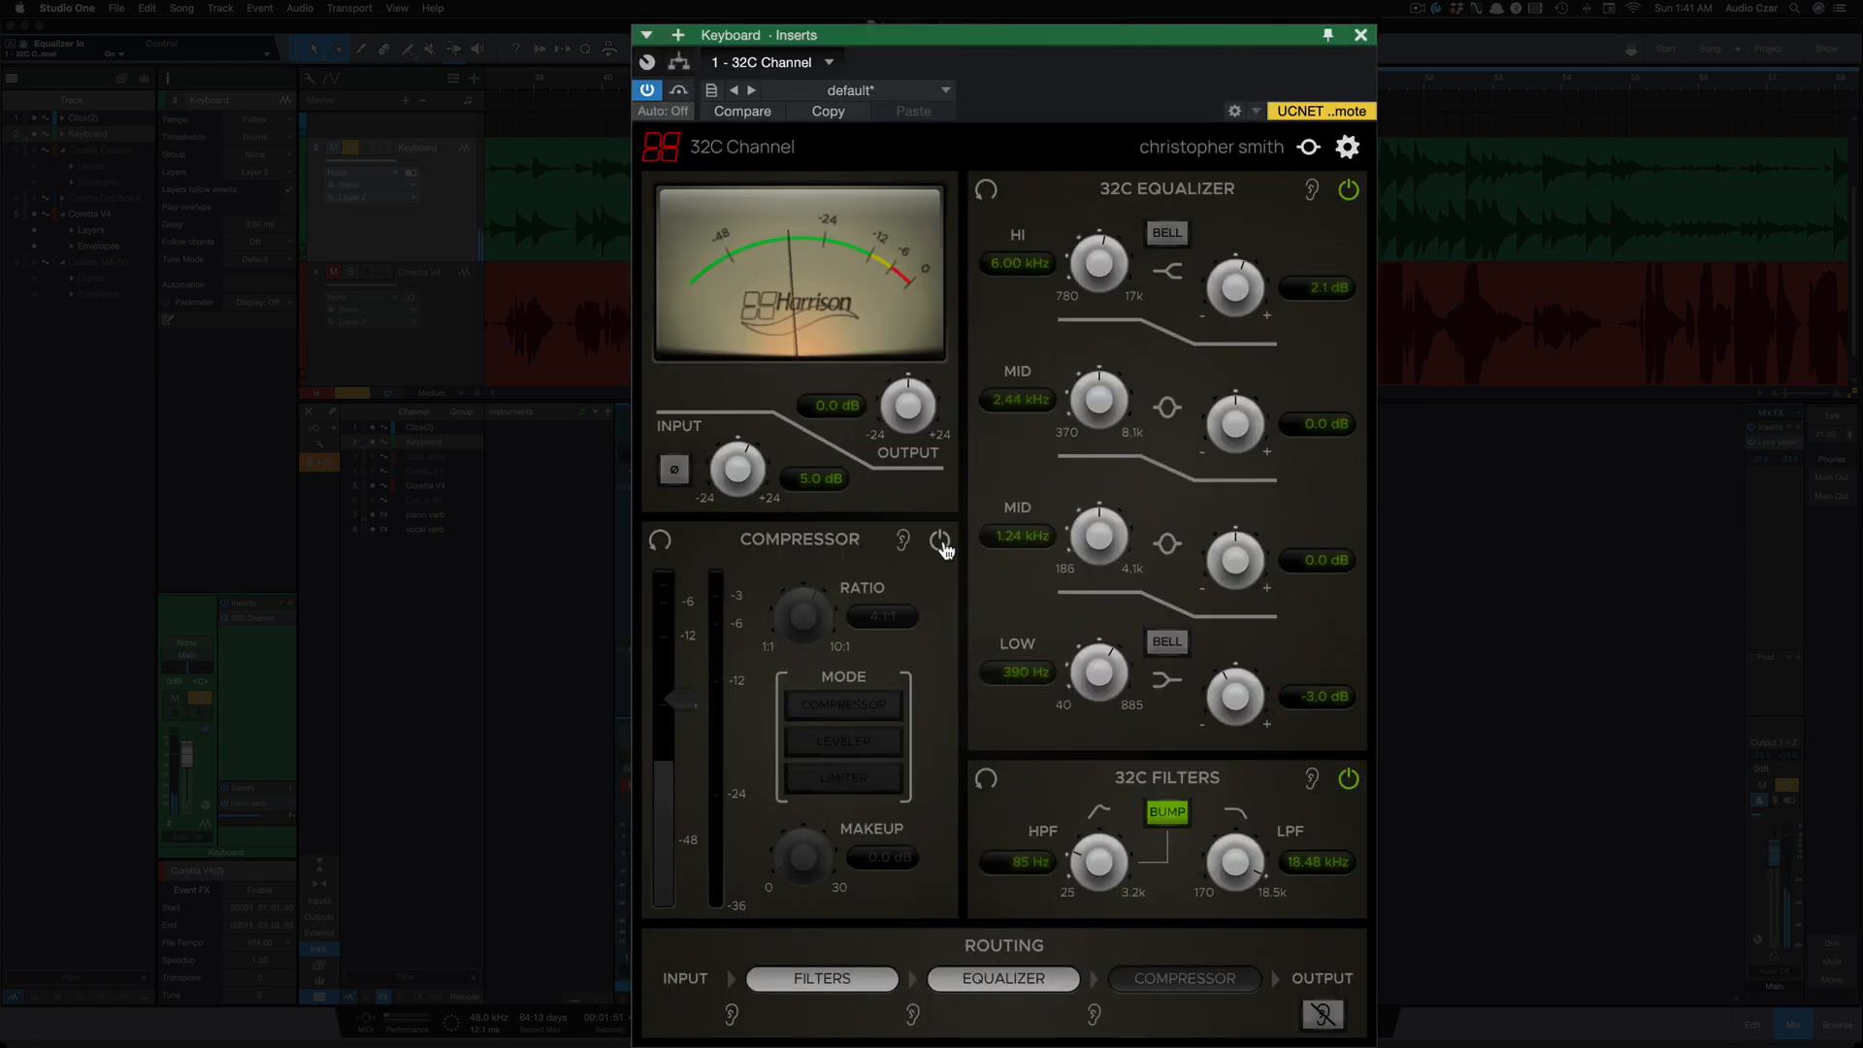
left_click(940, 542)
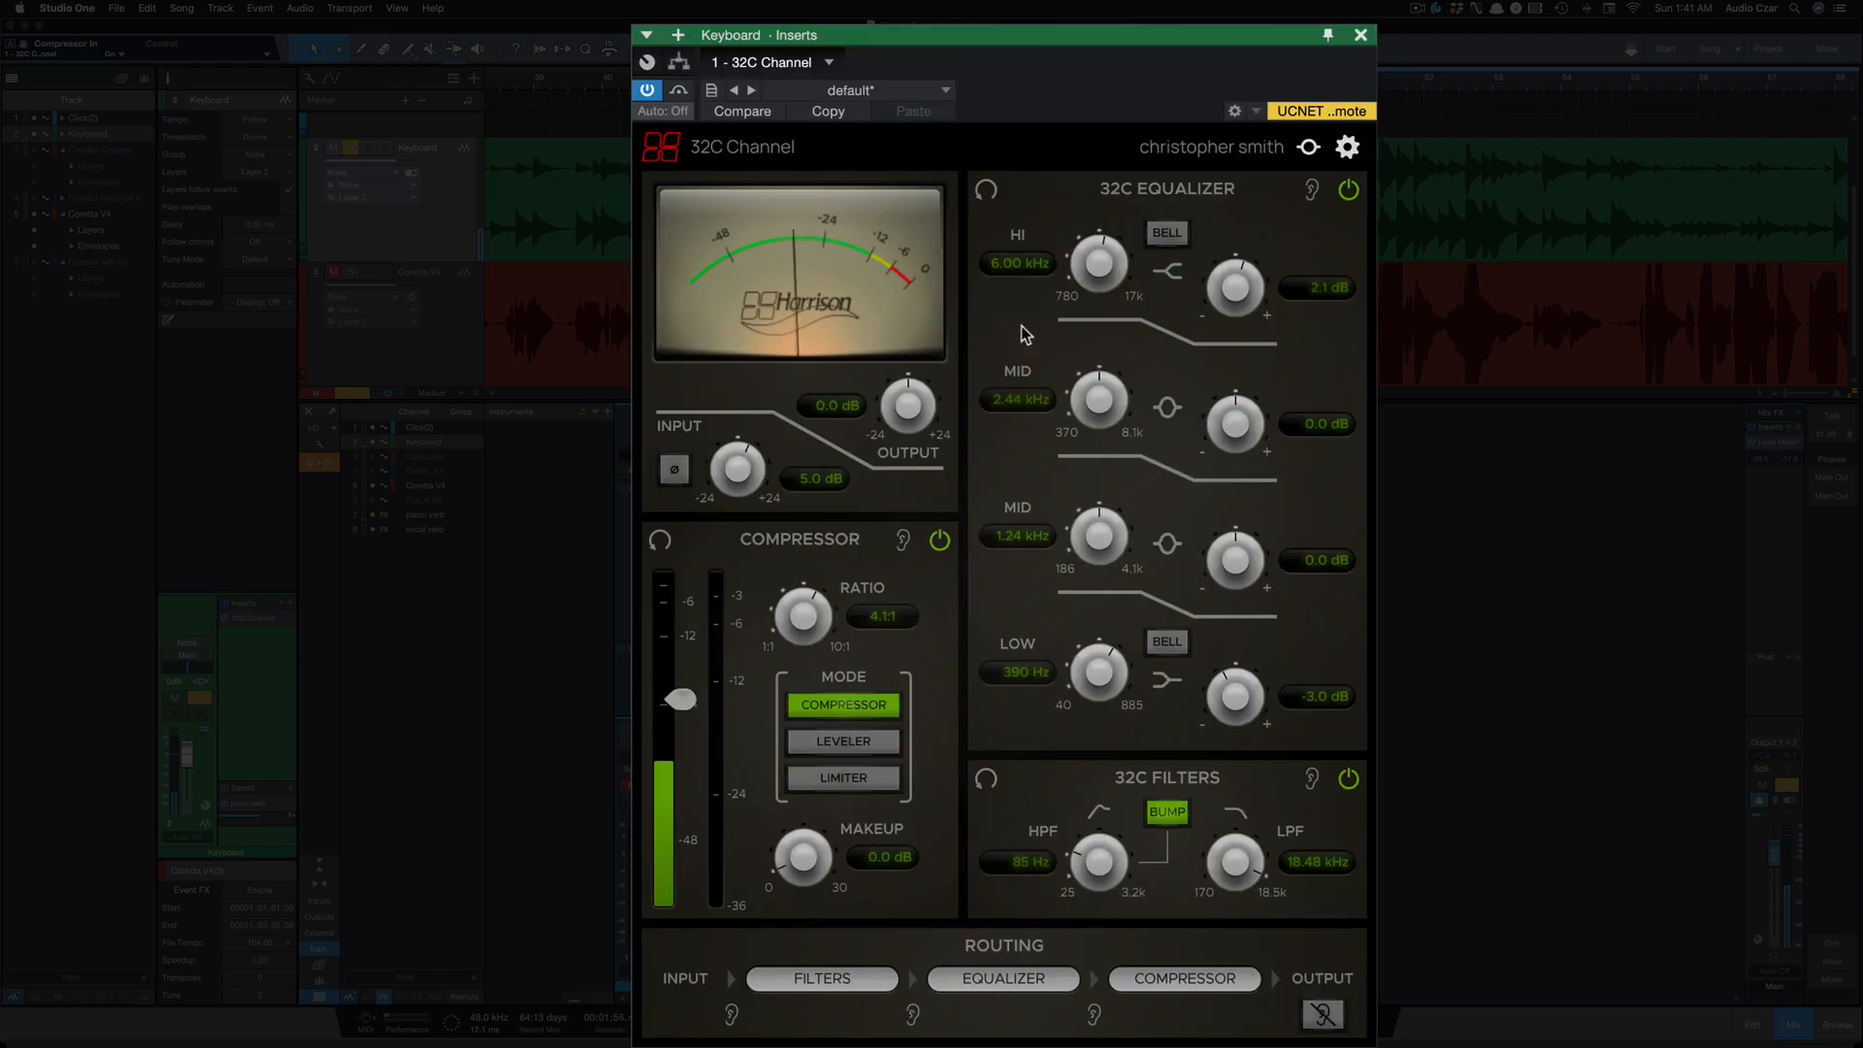
left_click(649, 92)
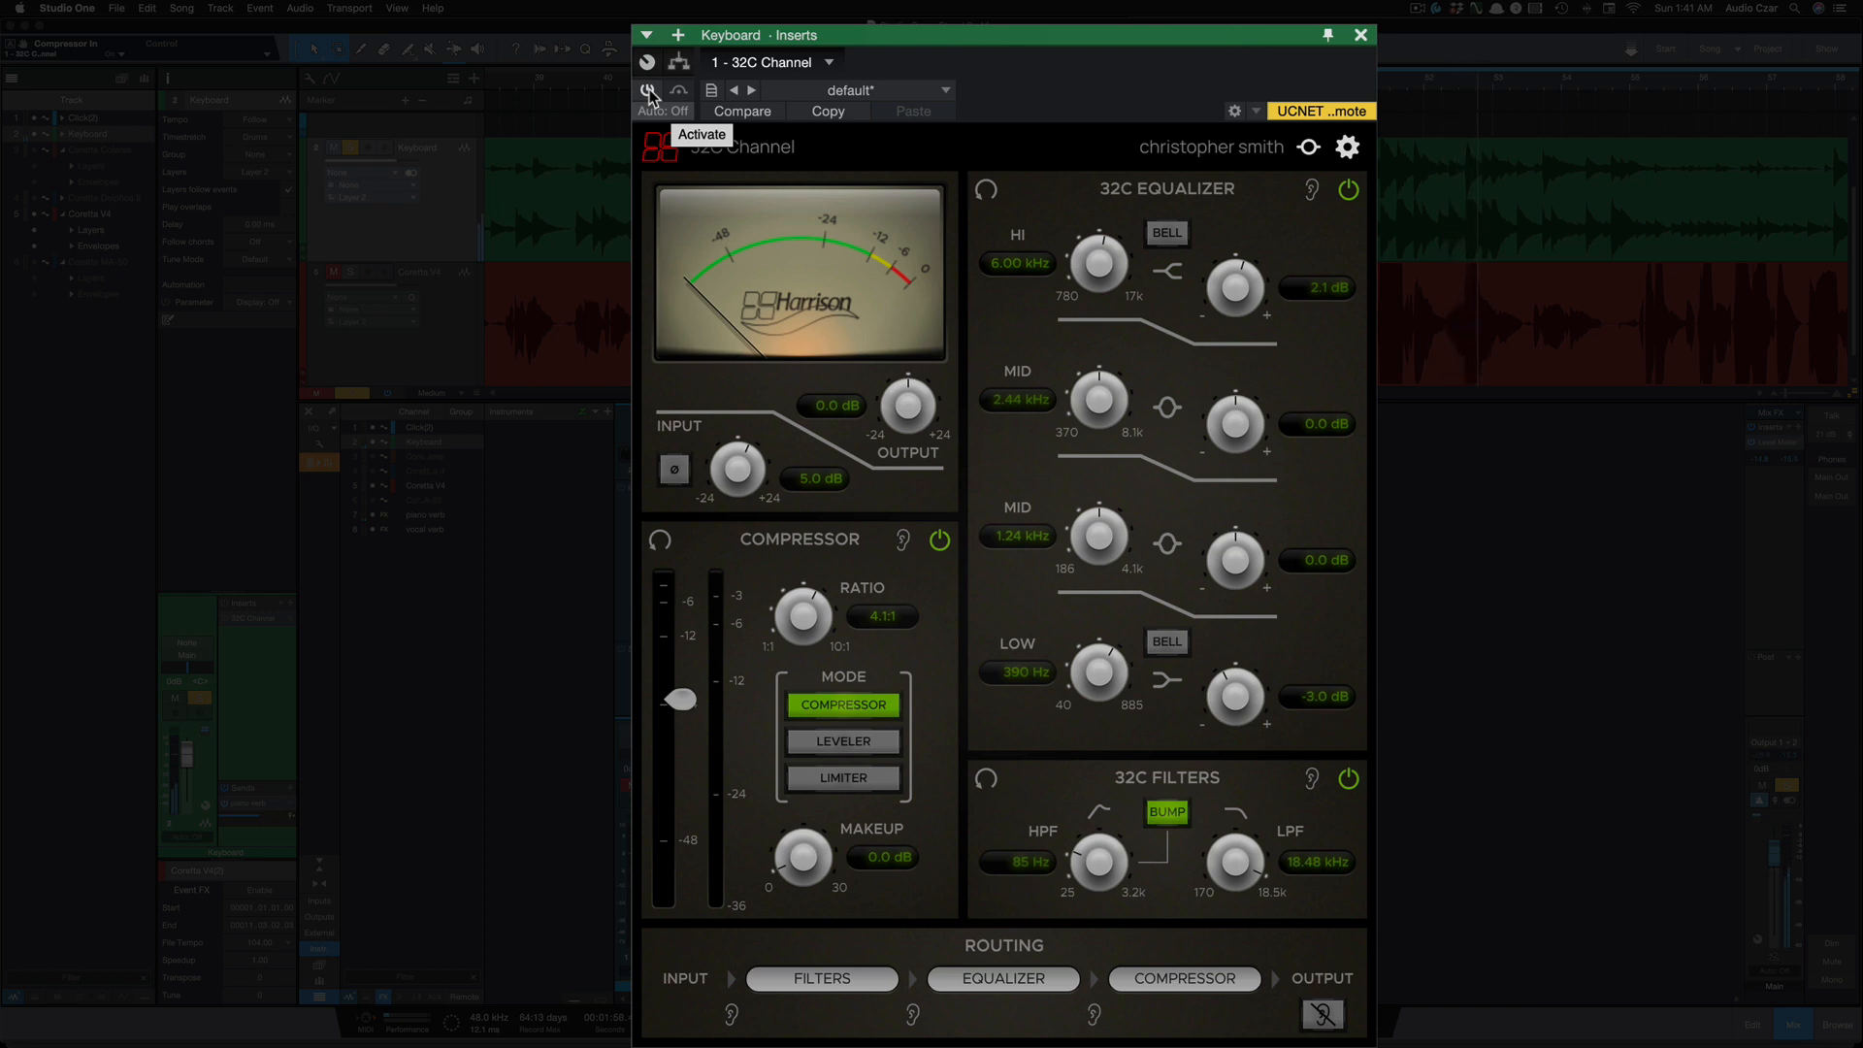
left_click(649, 91)
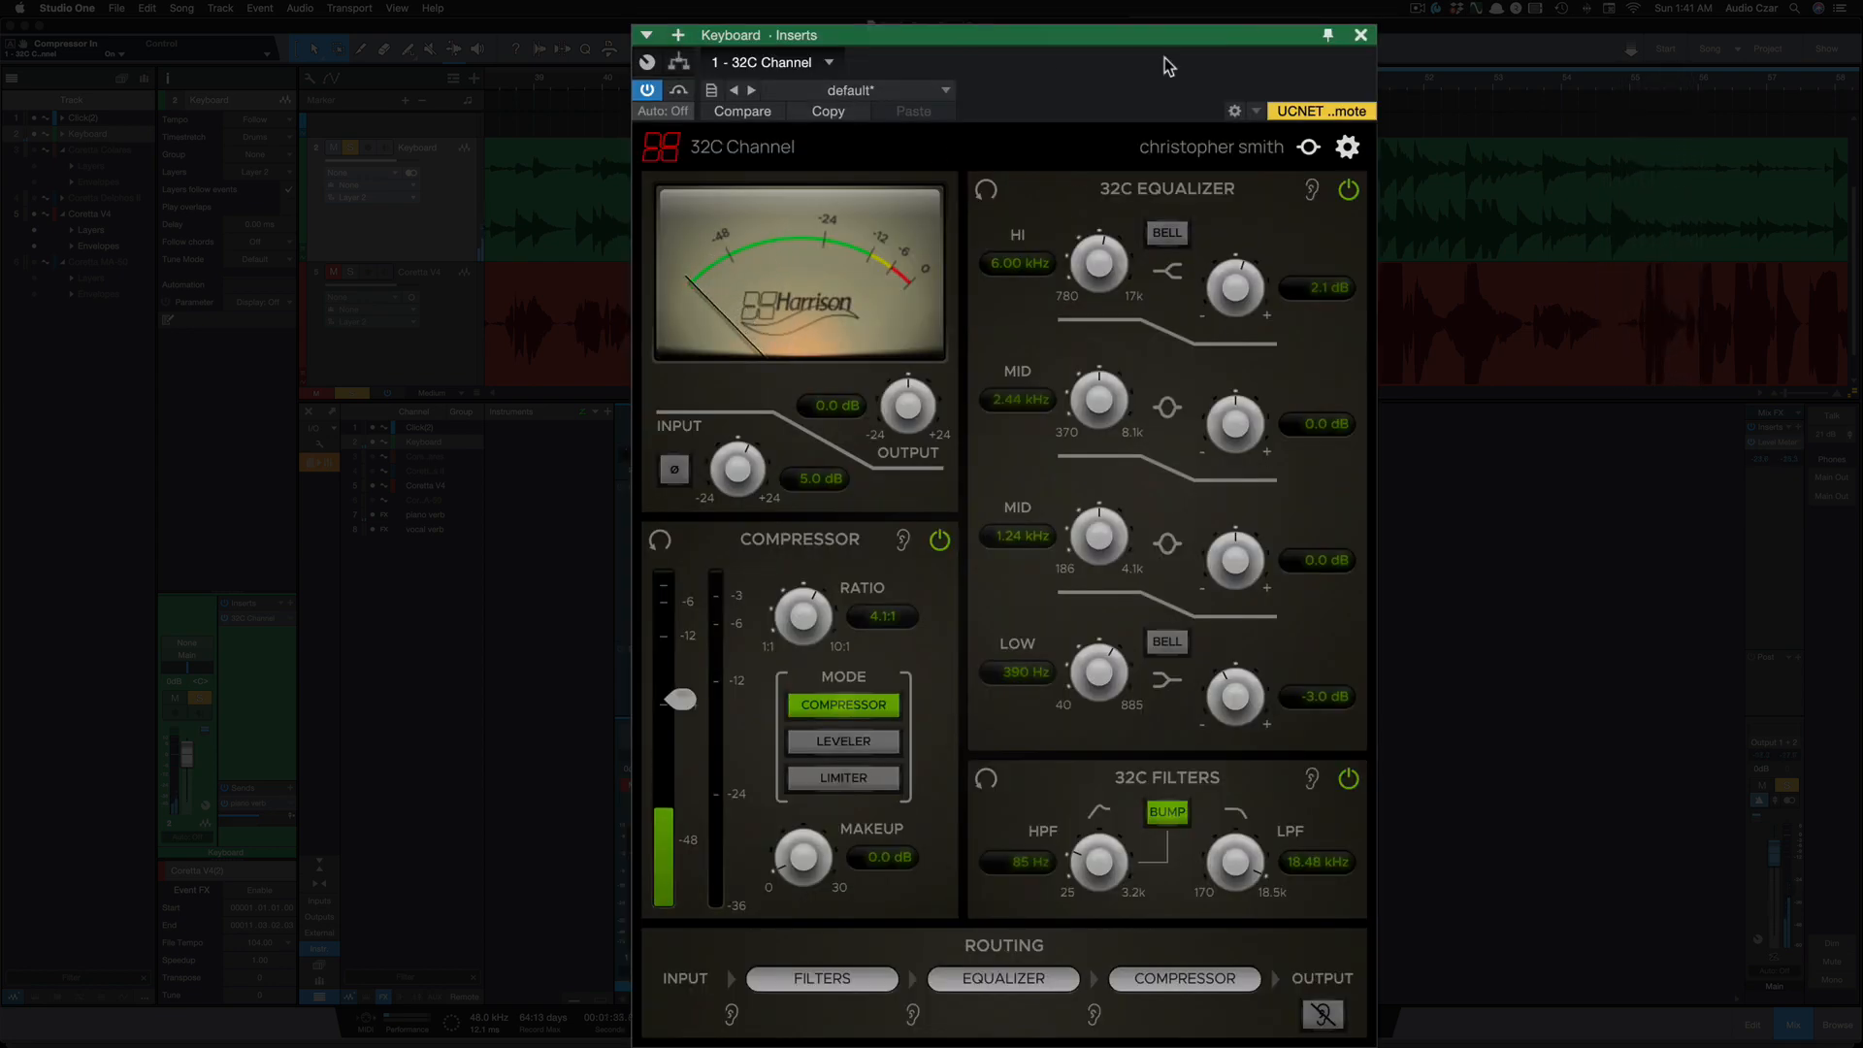
Replace the Keyboard plug-in window with the vocal channel's 32C Channel, and move the solo from Keyboard to the vocal track.
left_click(1361, 35)
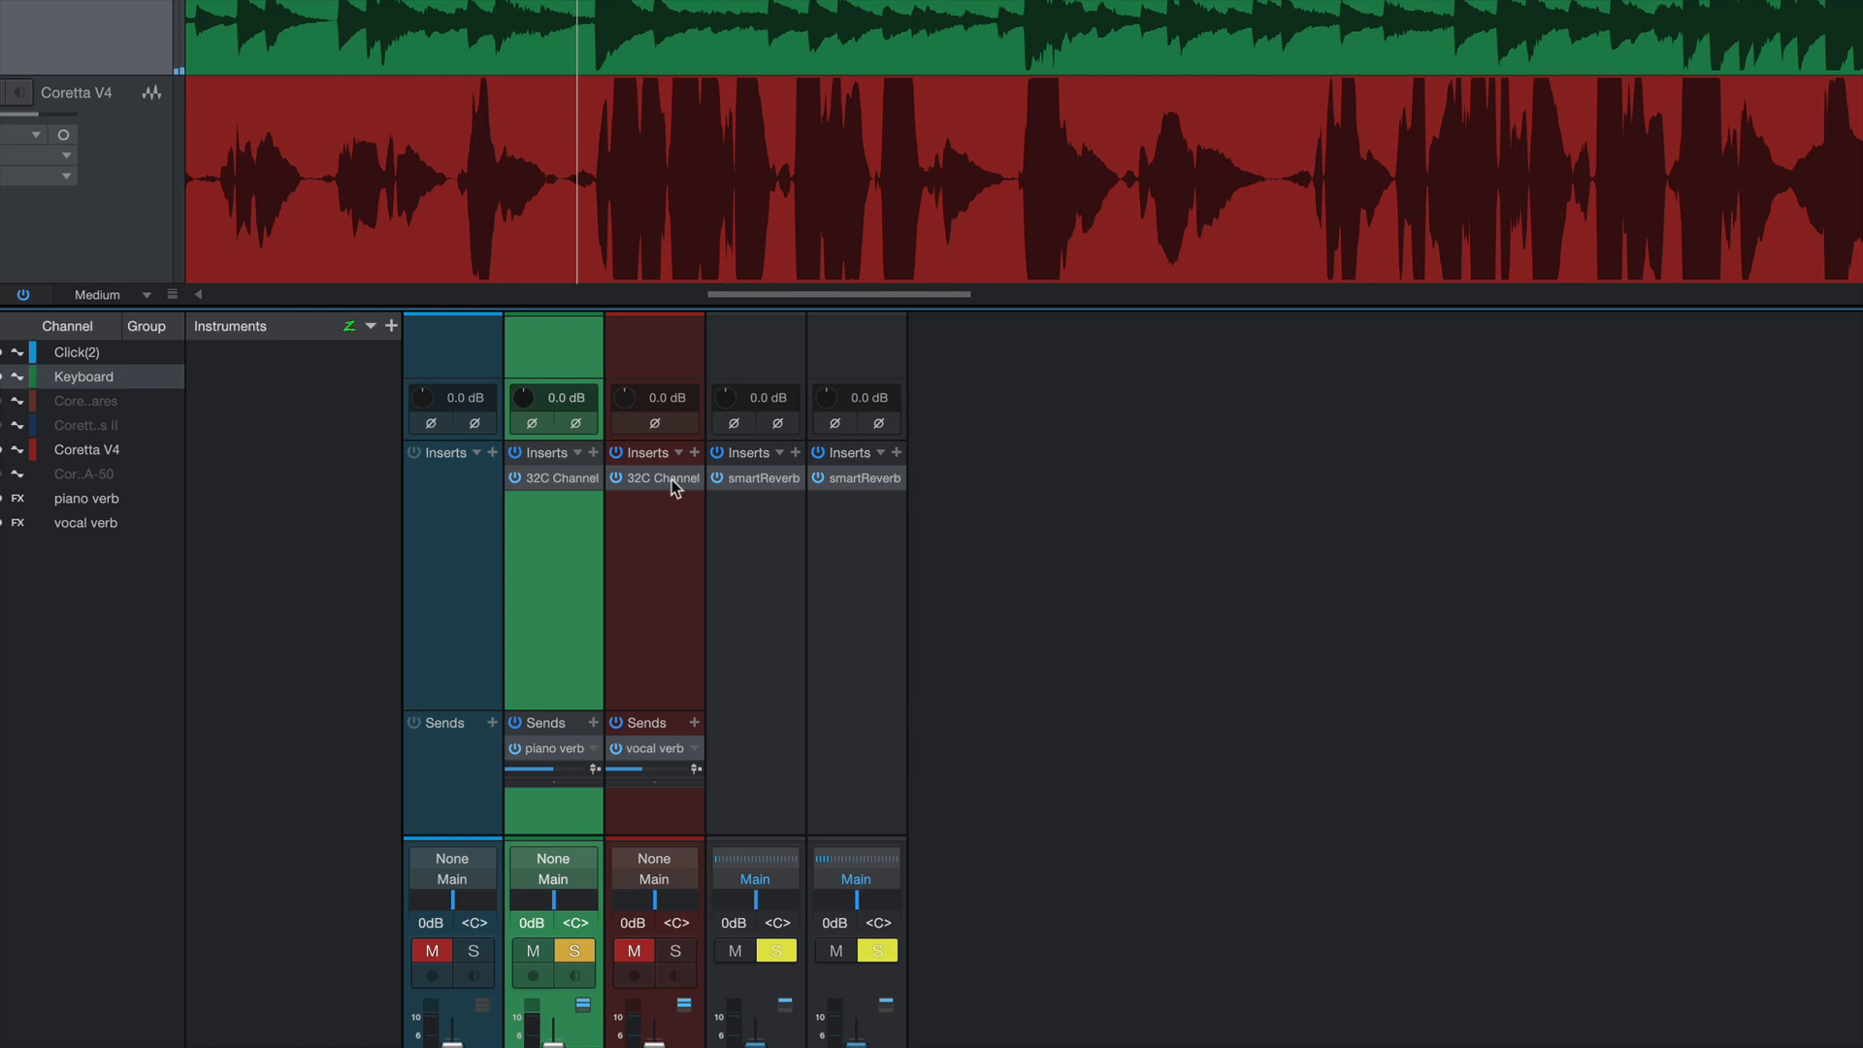
left_click(671, 479)
left_click(354, 146)
left_click(350, 271)
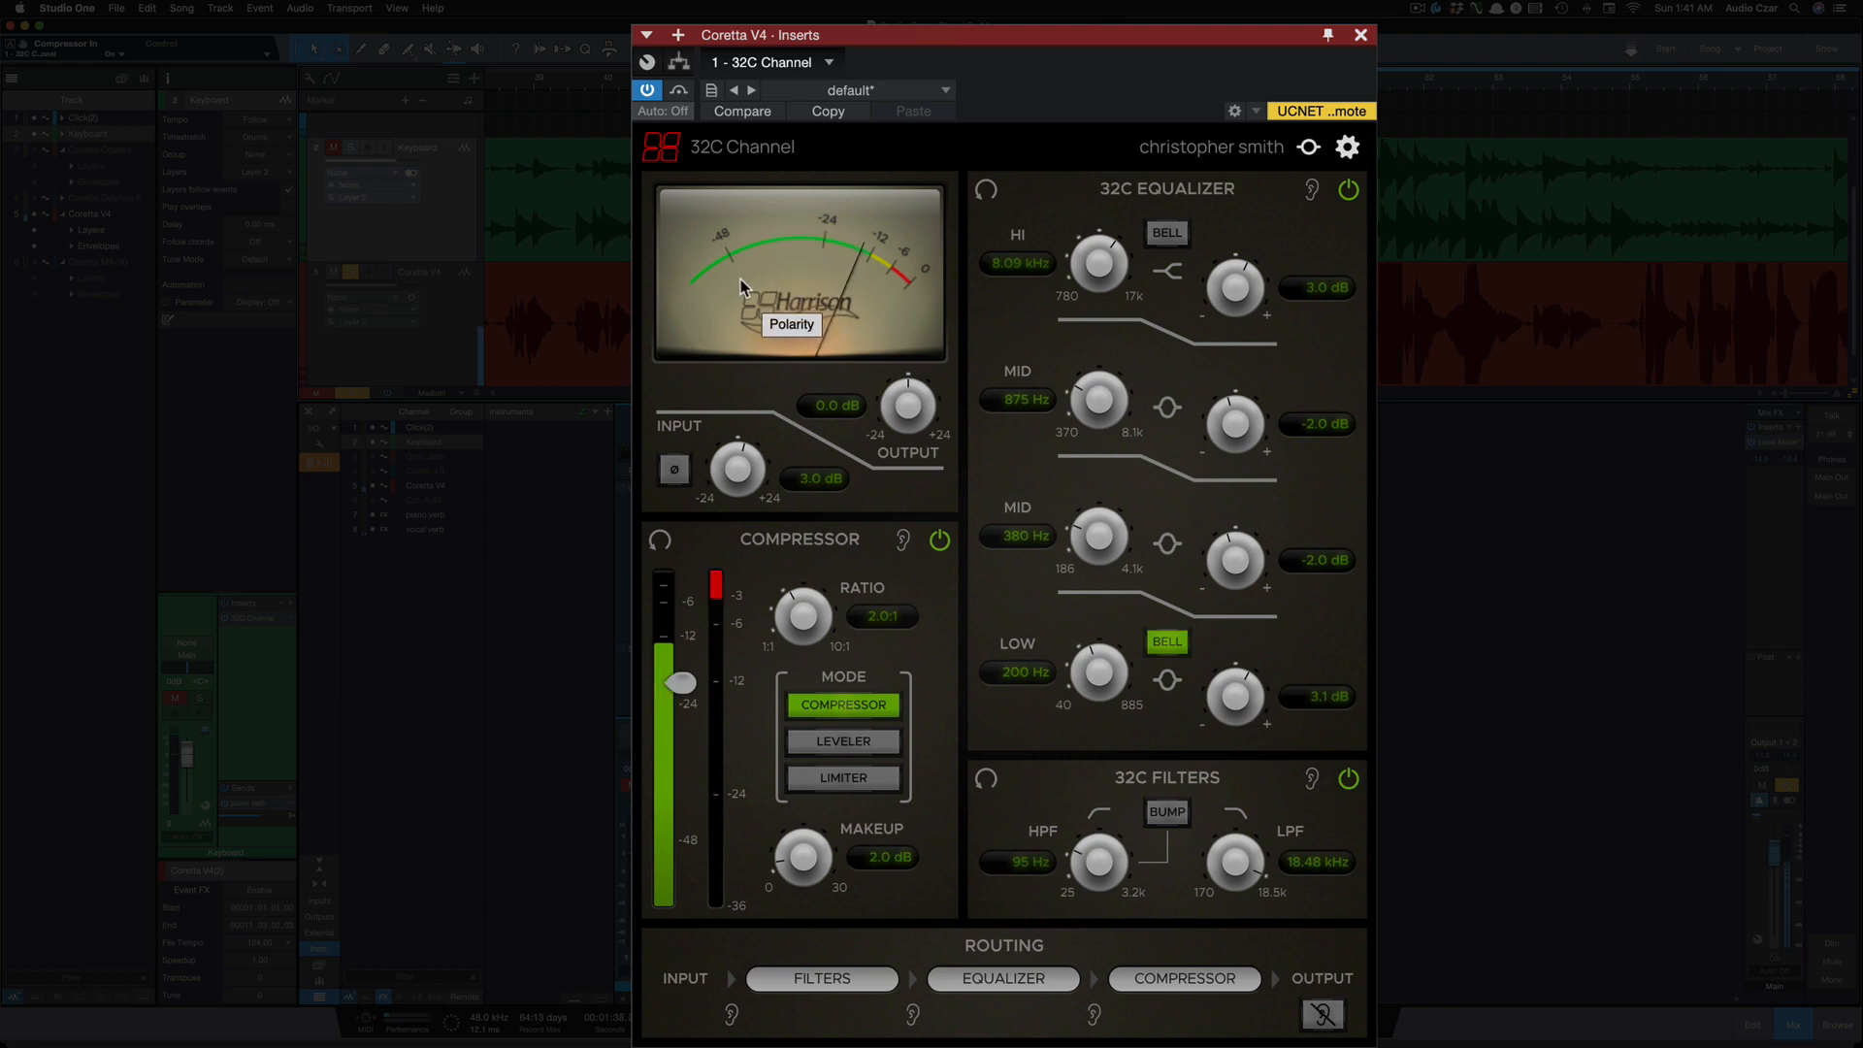
Compare the soloed vocal with the compressor section and the equalizer section each switched off and back on.
left_click(937, 545)
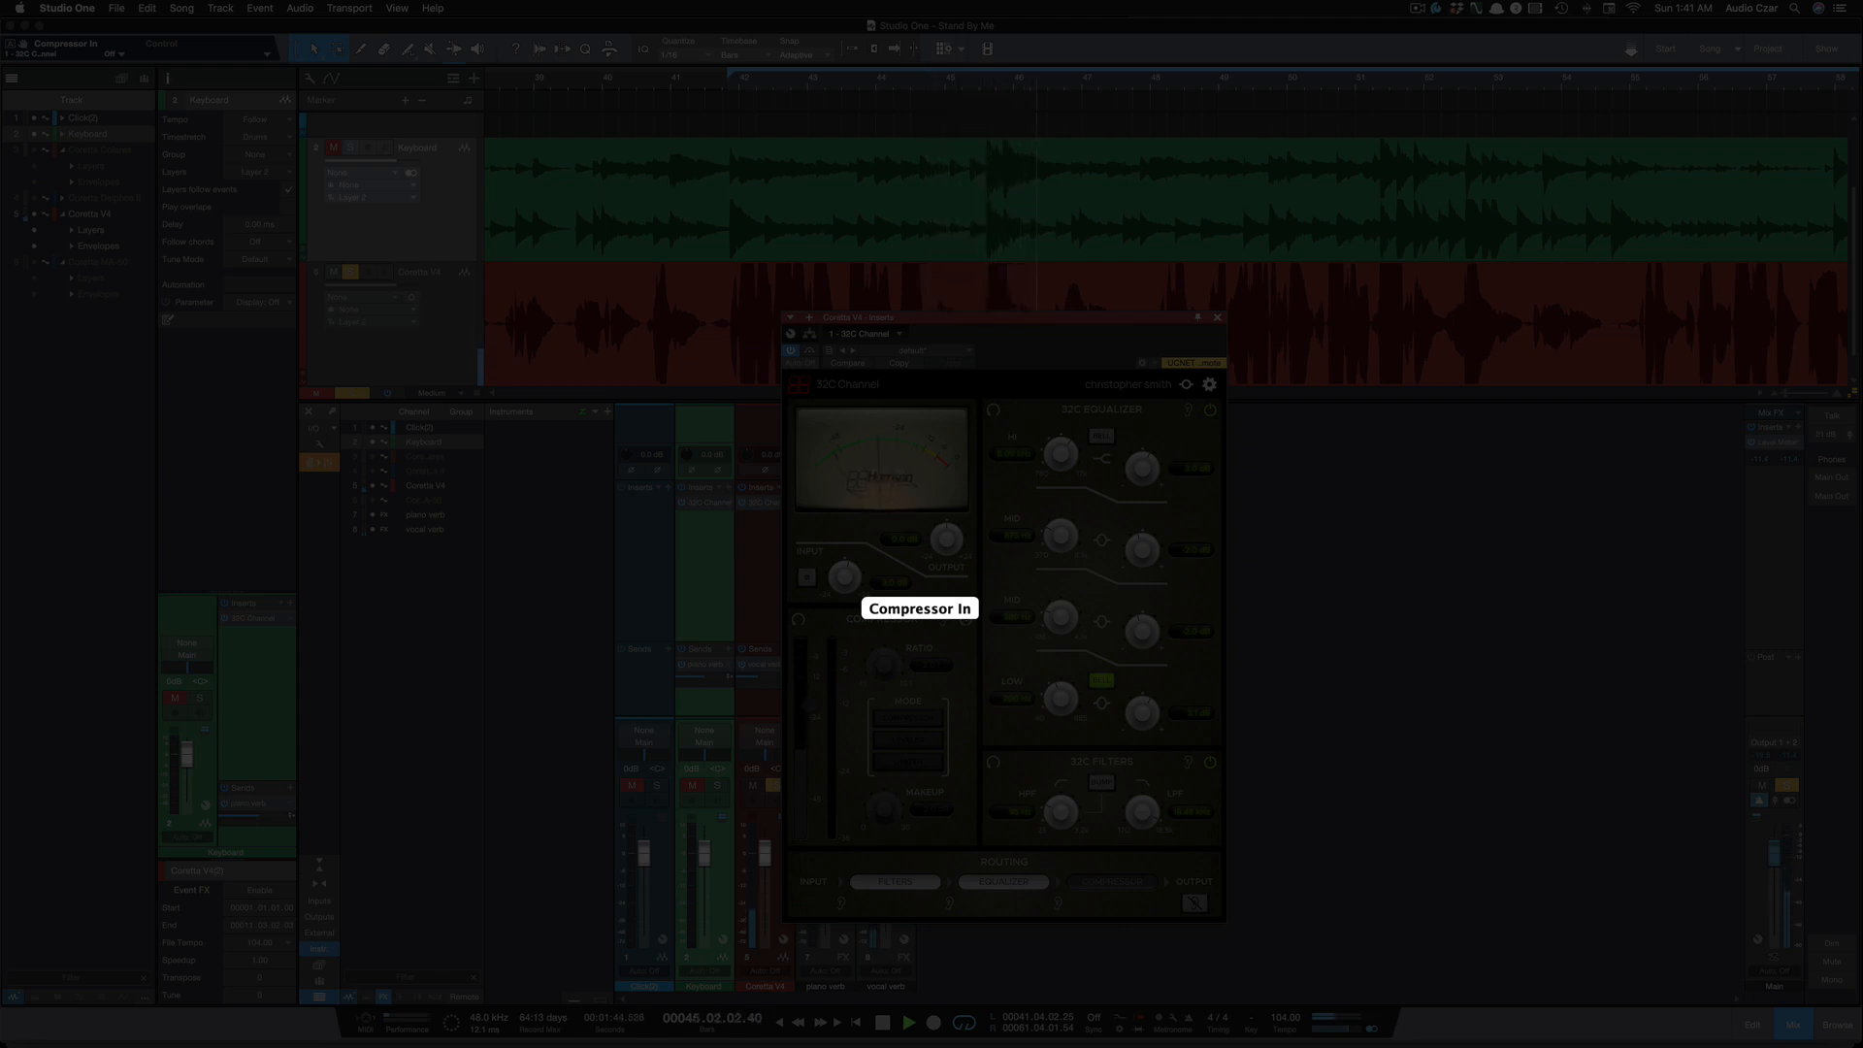
left_click(965, 619)
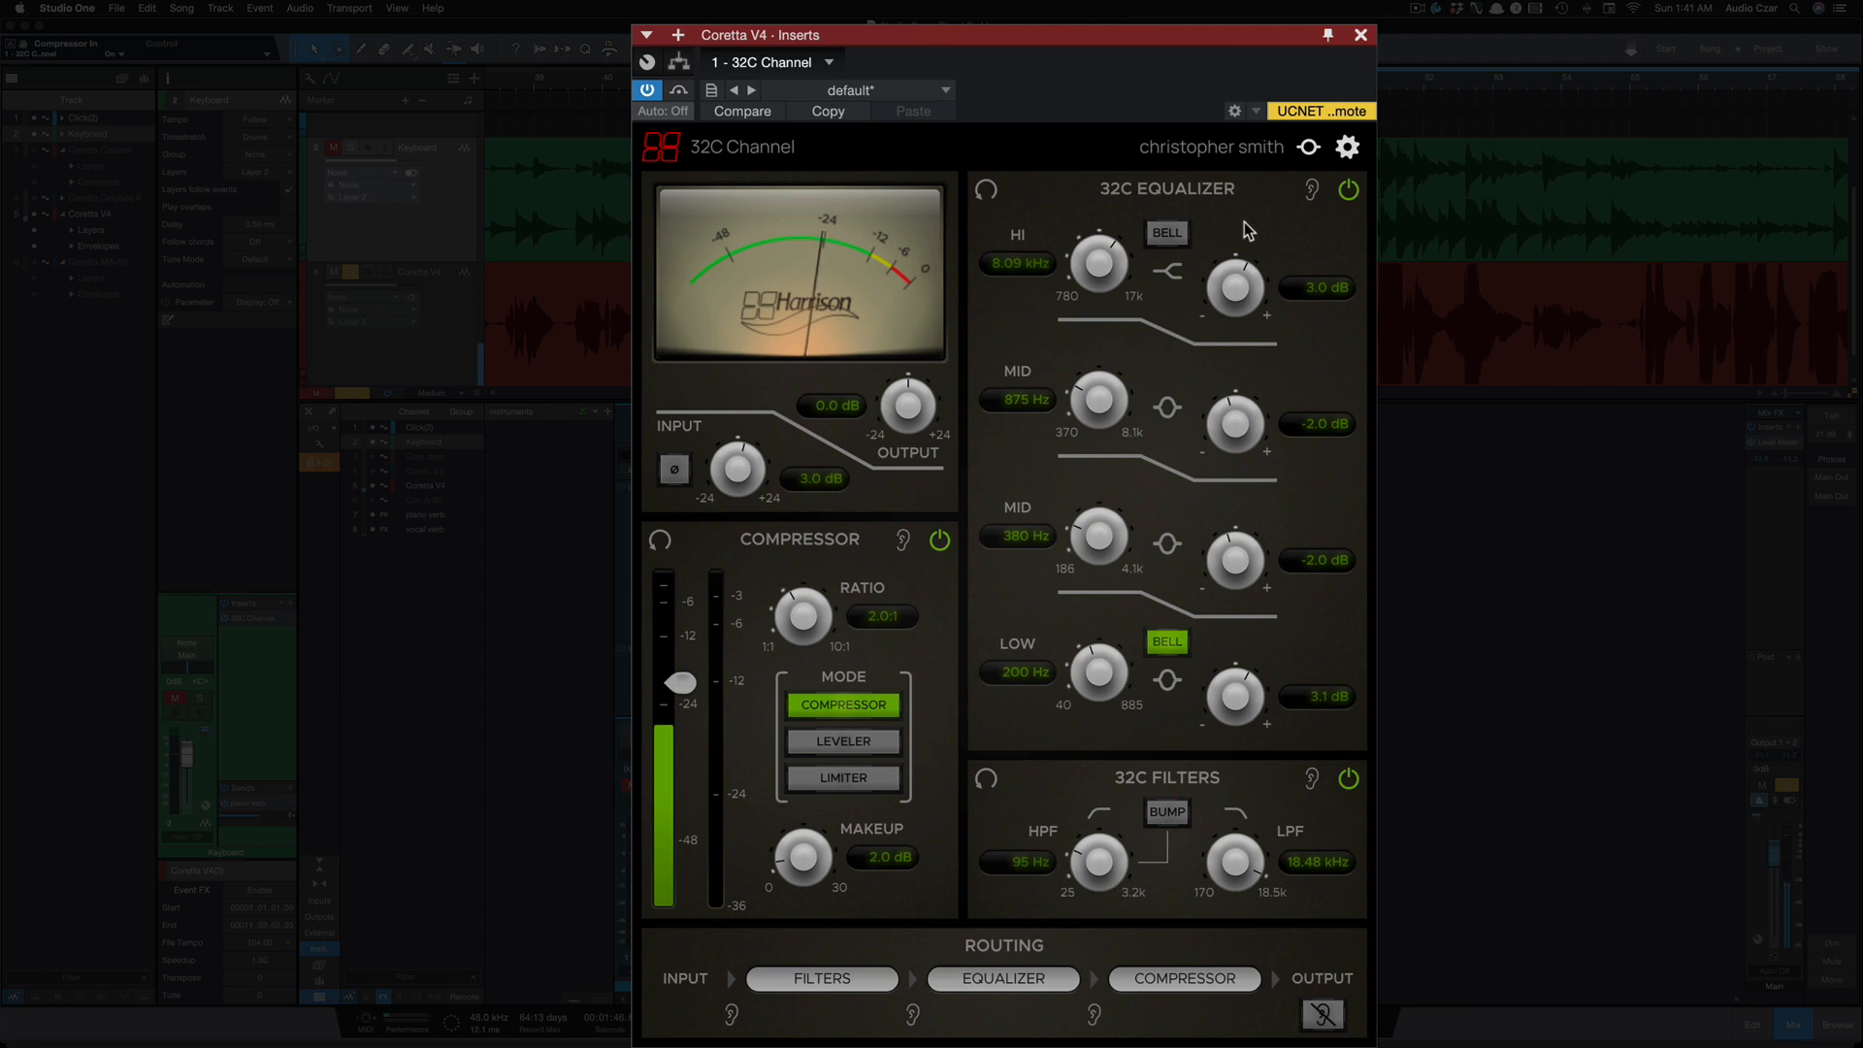
left_click(1349, 190)
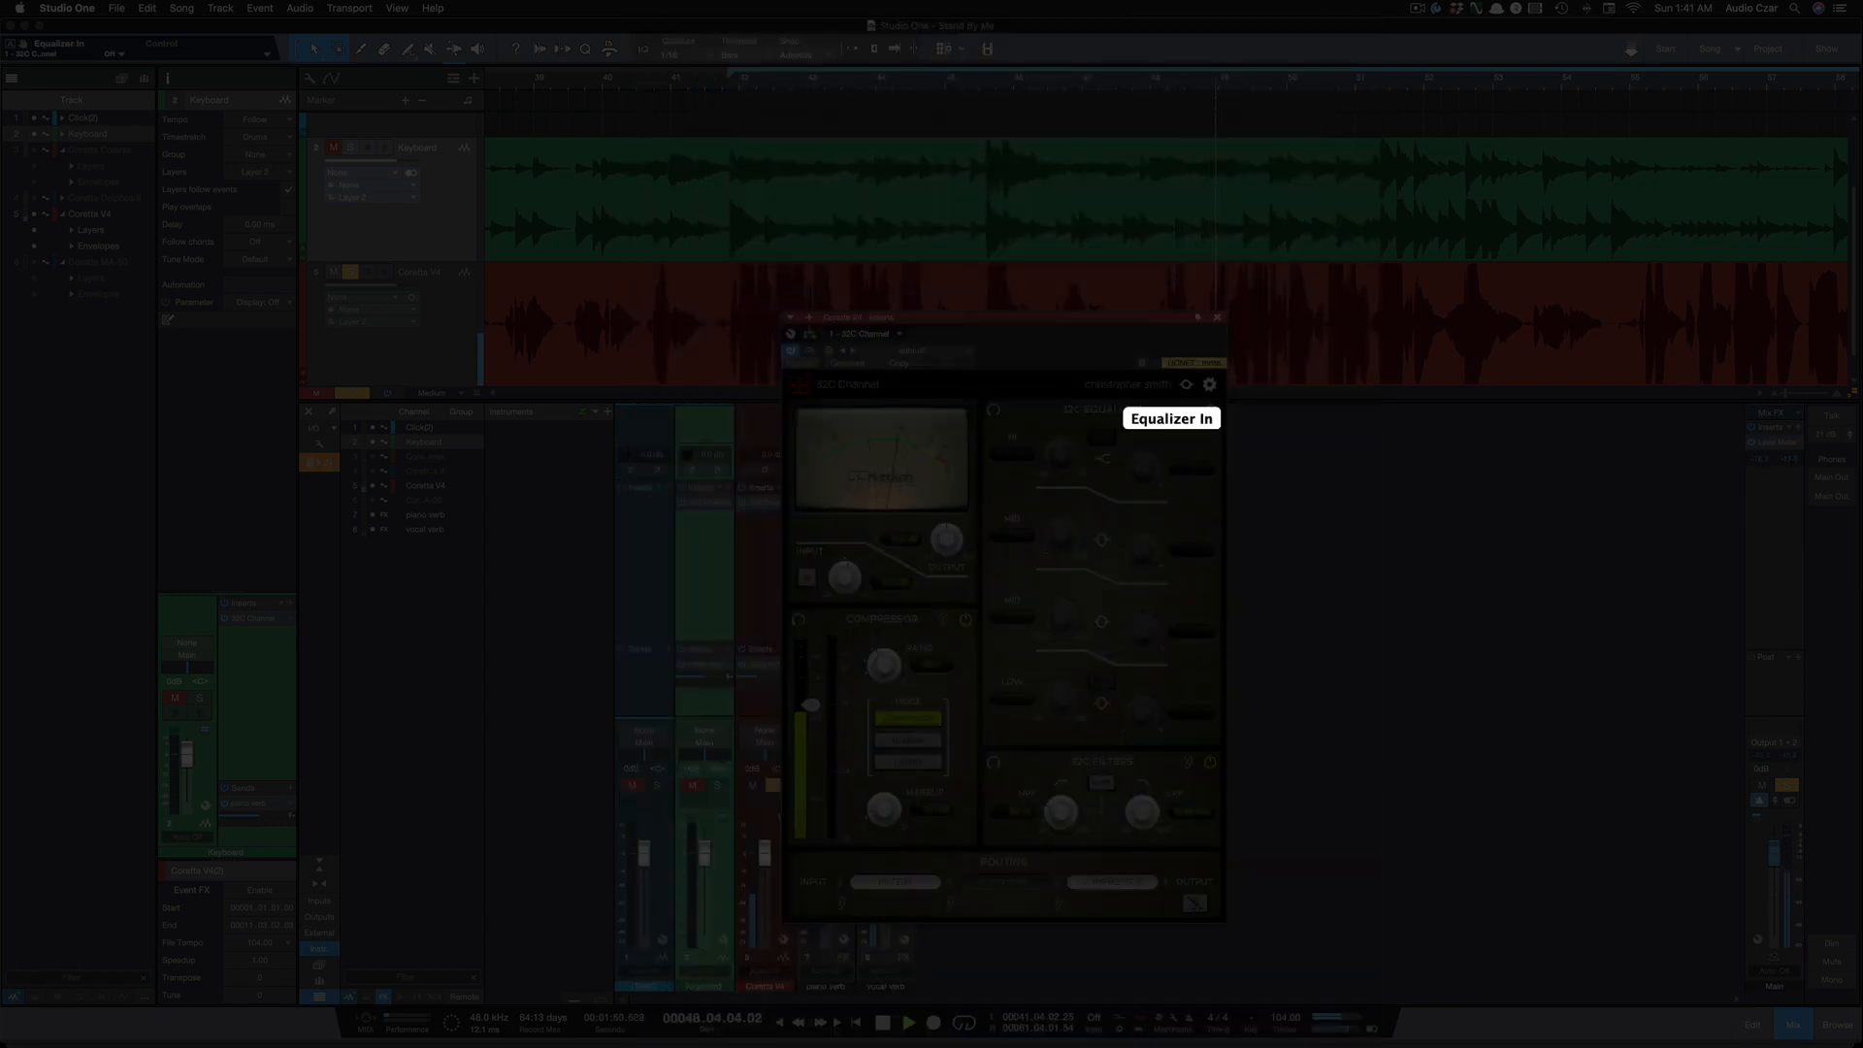
left_click(1208, 410)
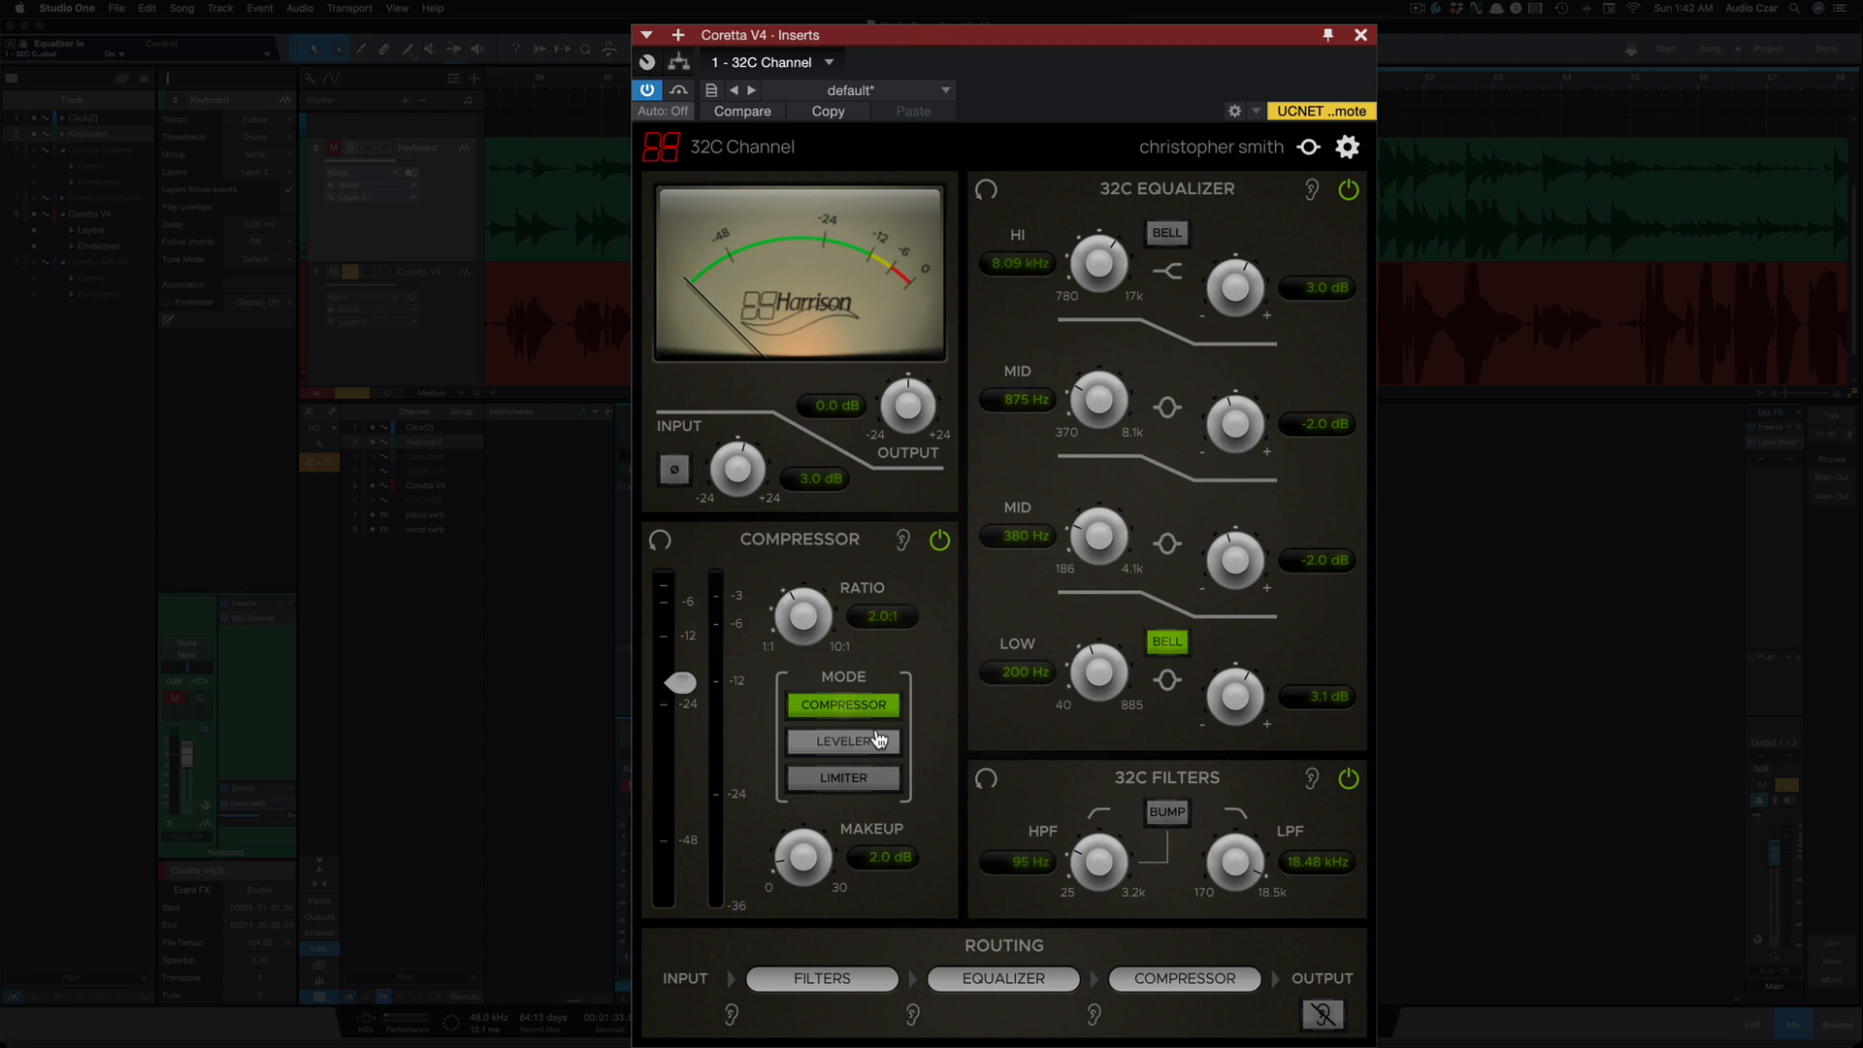
Try the Leveler, Compressor and Limiter modes repeatedly on the vocal channel's compressor.
left_click(878, 739)
left_click(843, 705)
left_click(843, 777)
left_click(844, 704)
left_click(843, 777)
left_click(843, 704)
left_click(844, 740)
left_click(844, 778)
Set the vocal compressor to Compressor mode with a ratio of 4.0:1.
left_click(841, 705)
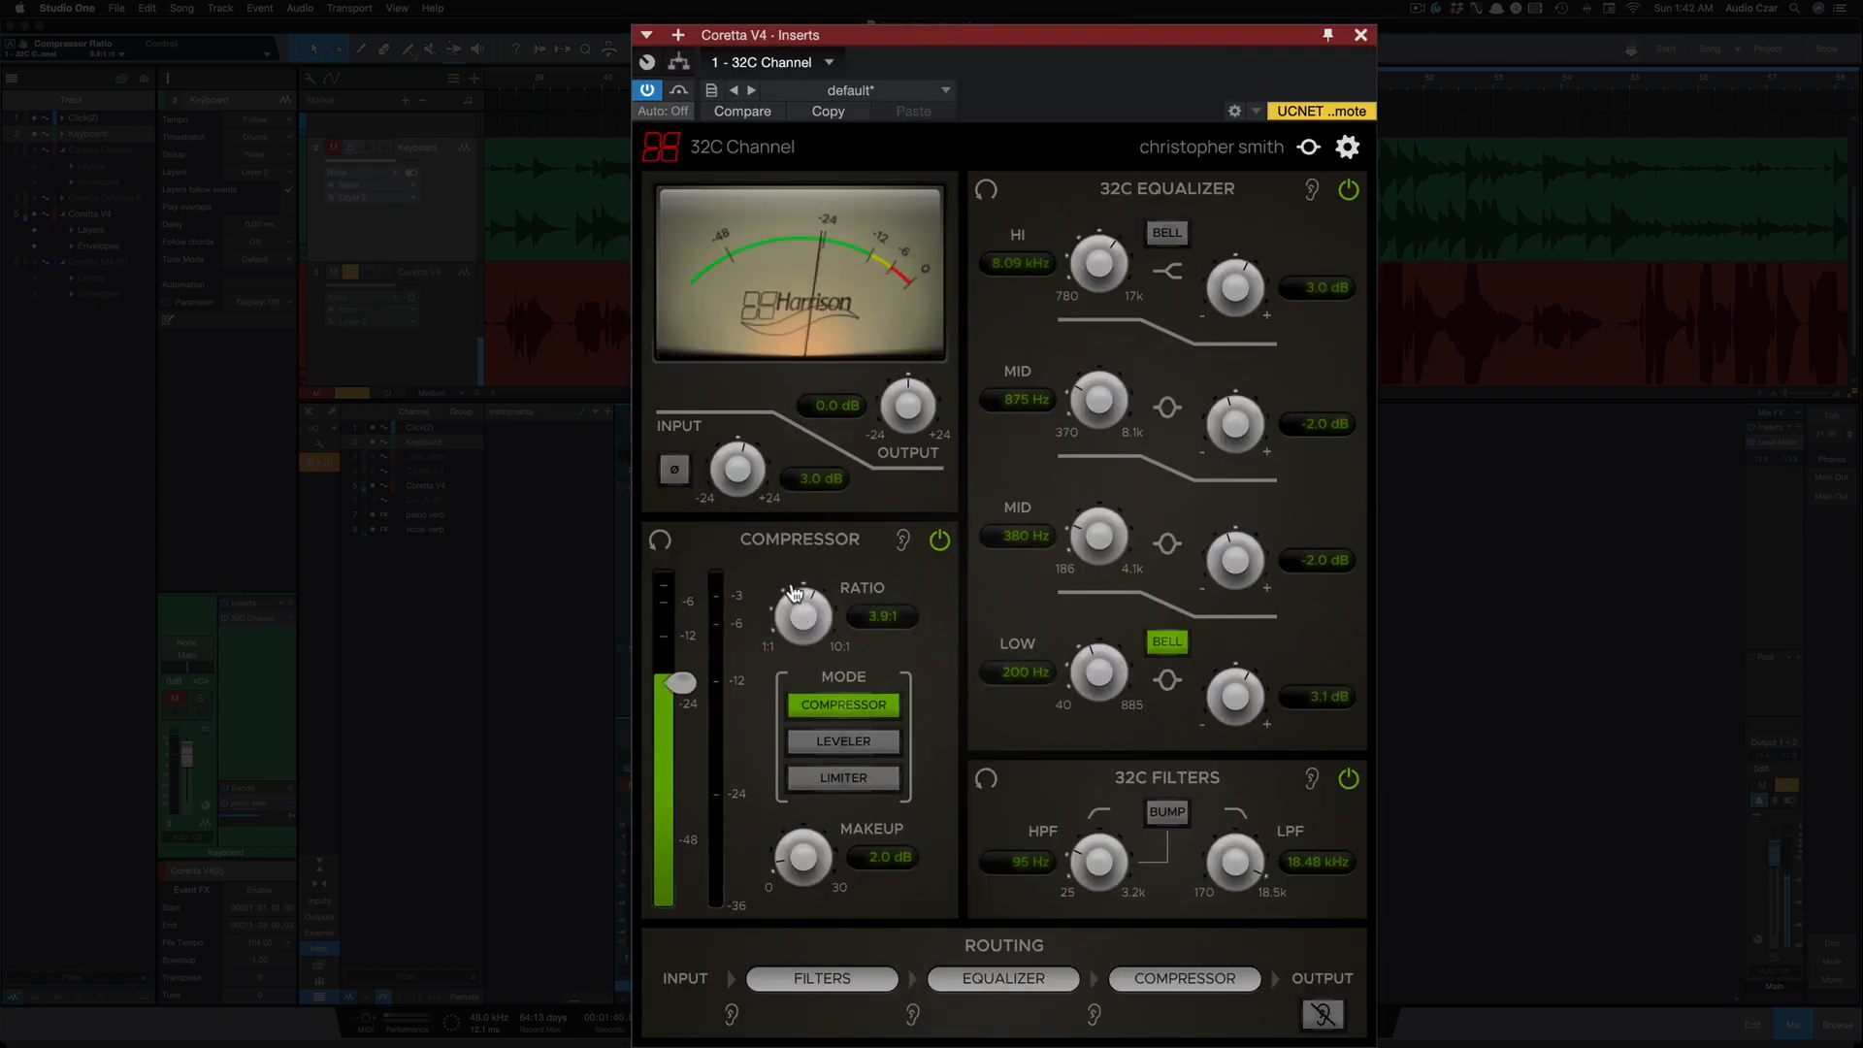
left_click_drag(796, 590, 805, 615)
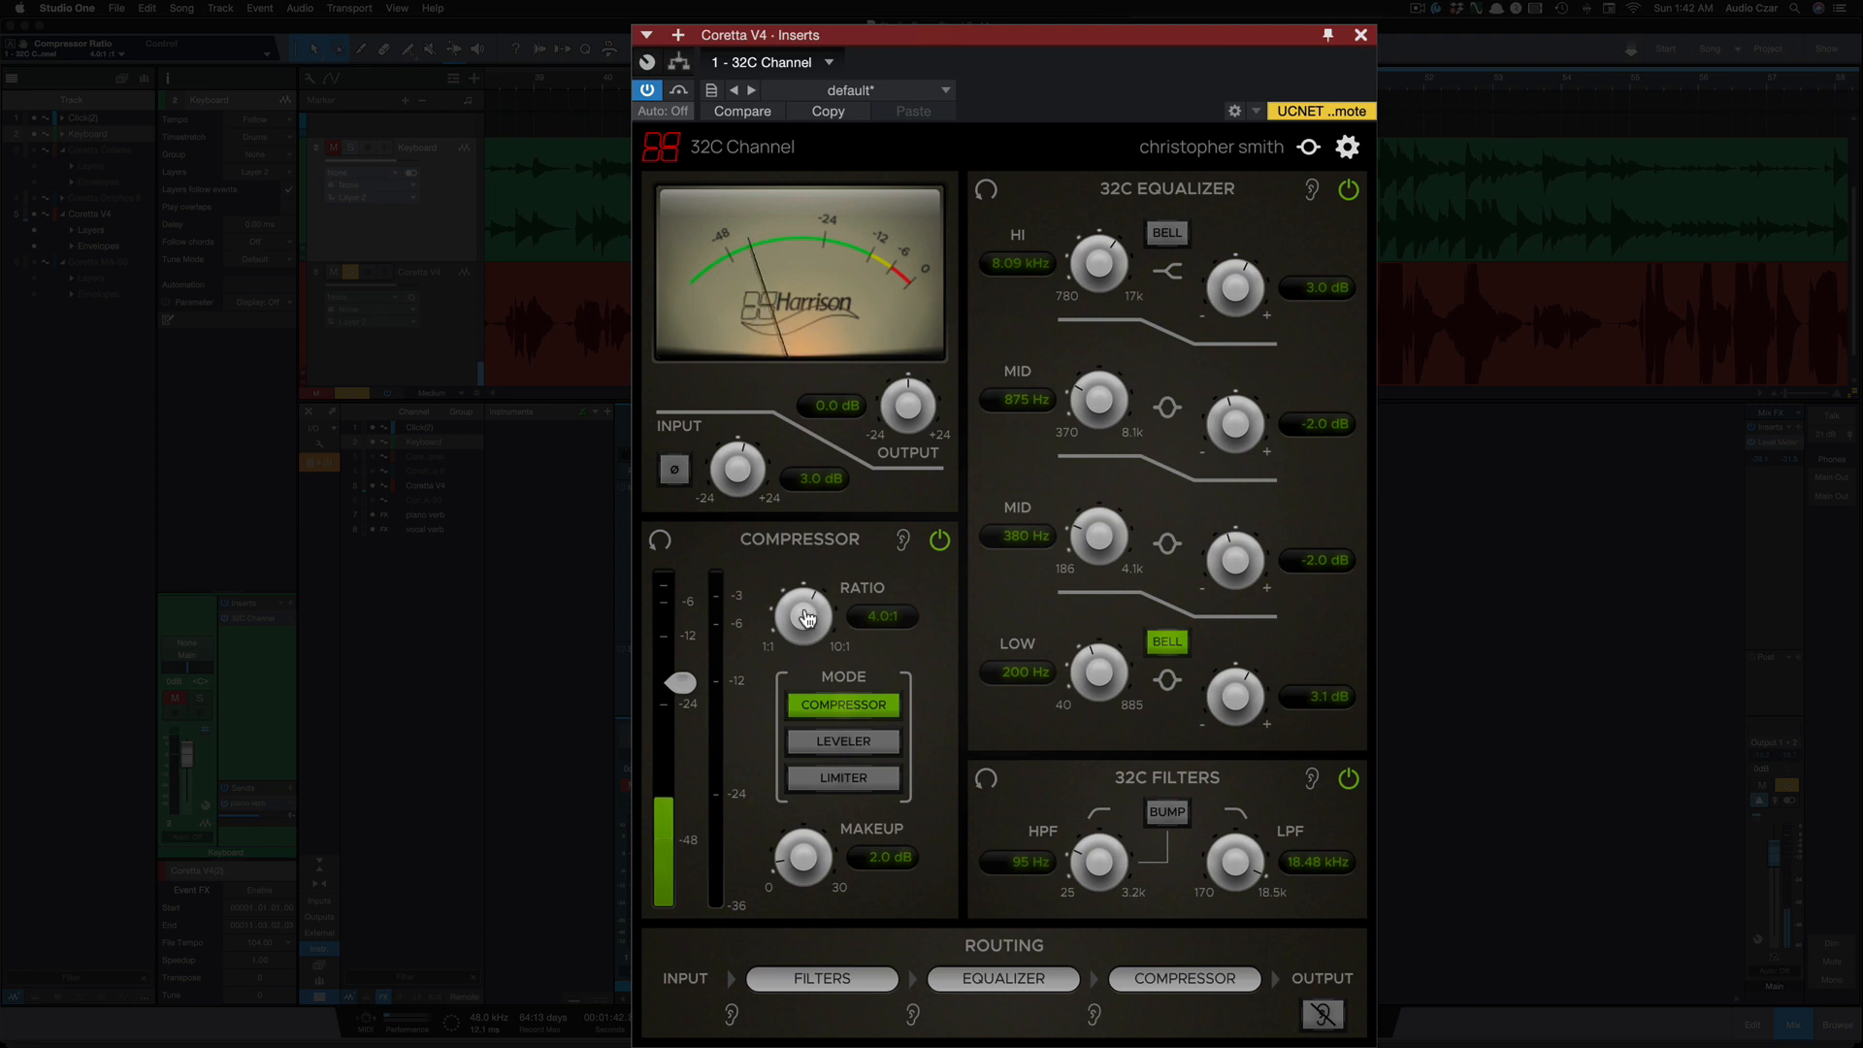
Set the vocal compressor to Leveler mode with a 9.8 ms attack and lower its threshold slightly below -30.3 dB.
left_click(845, 742)
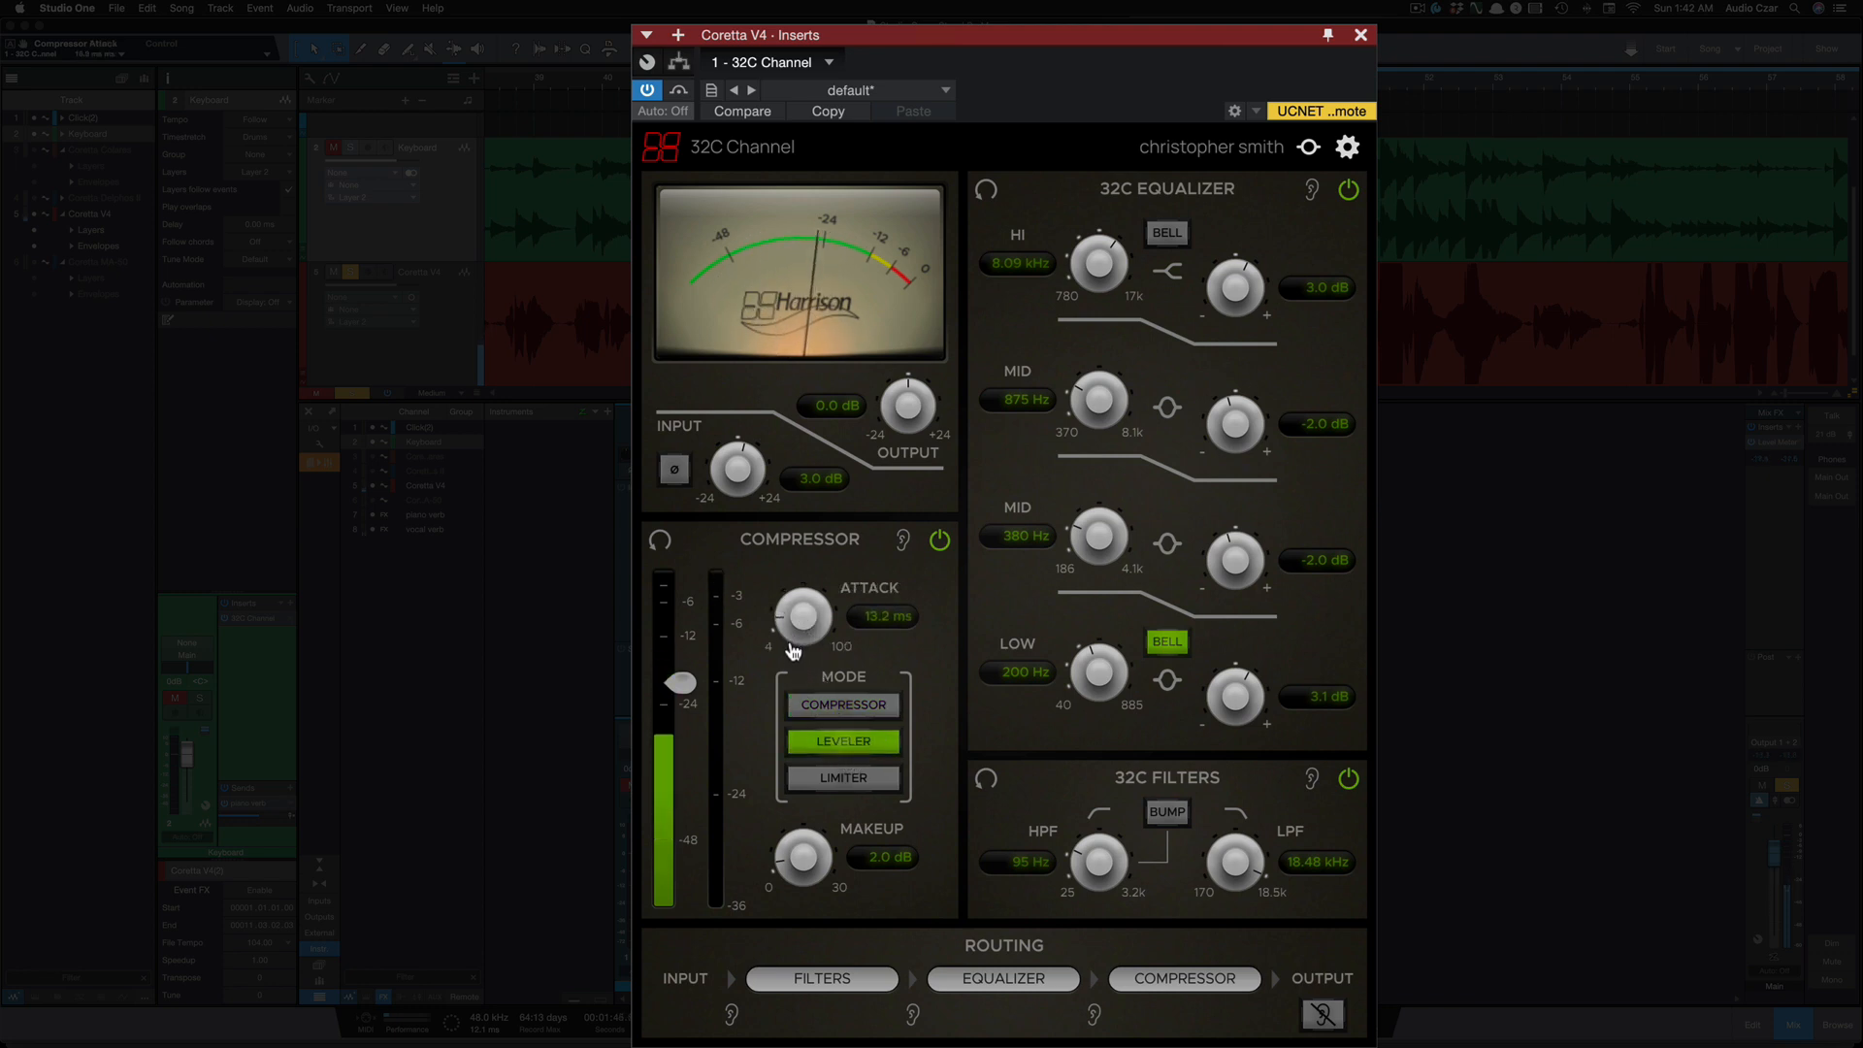
left_click_drag(794, 650, 794, 661)
left_click_drag(680, 682, 690, 752)
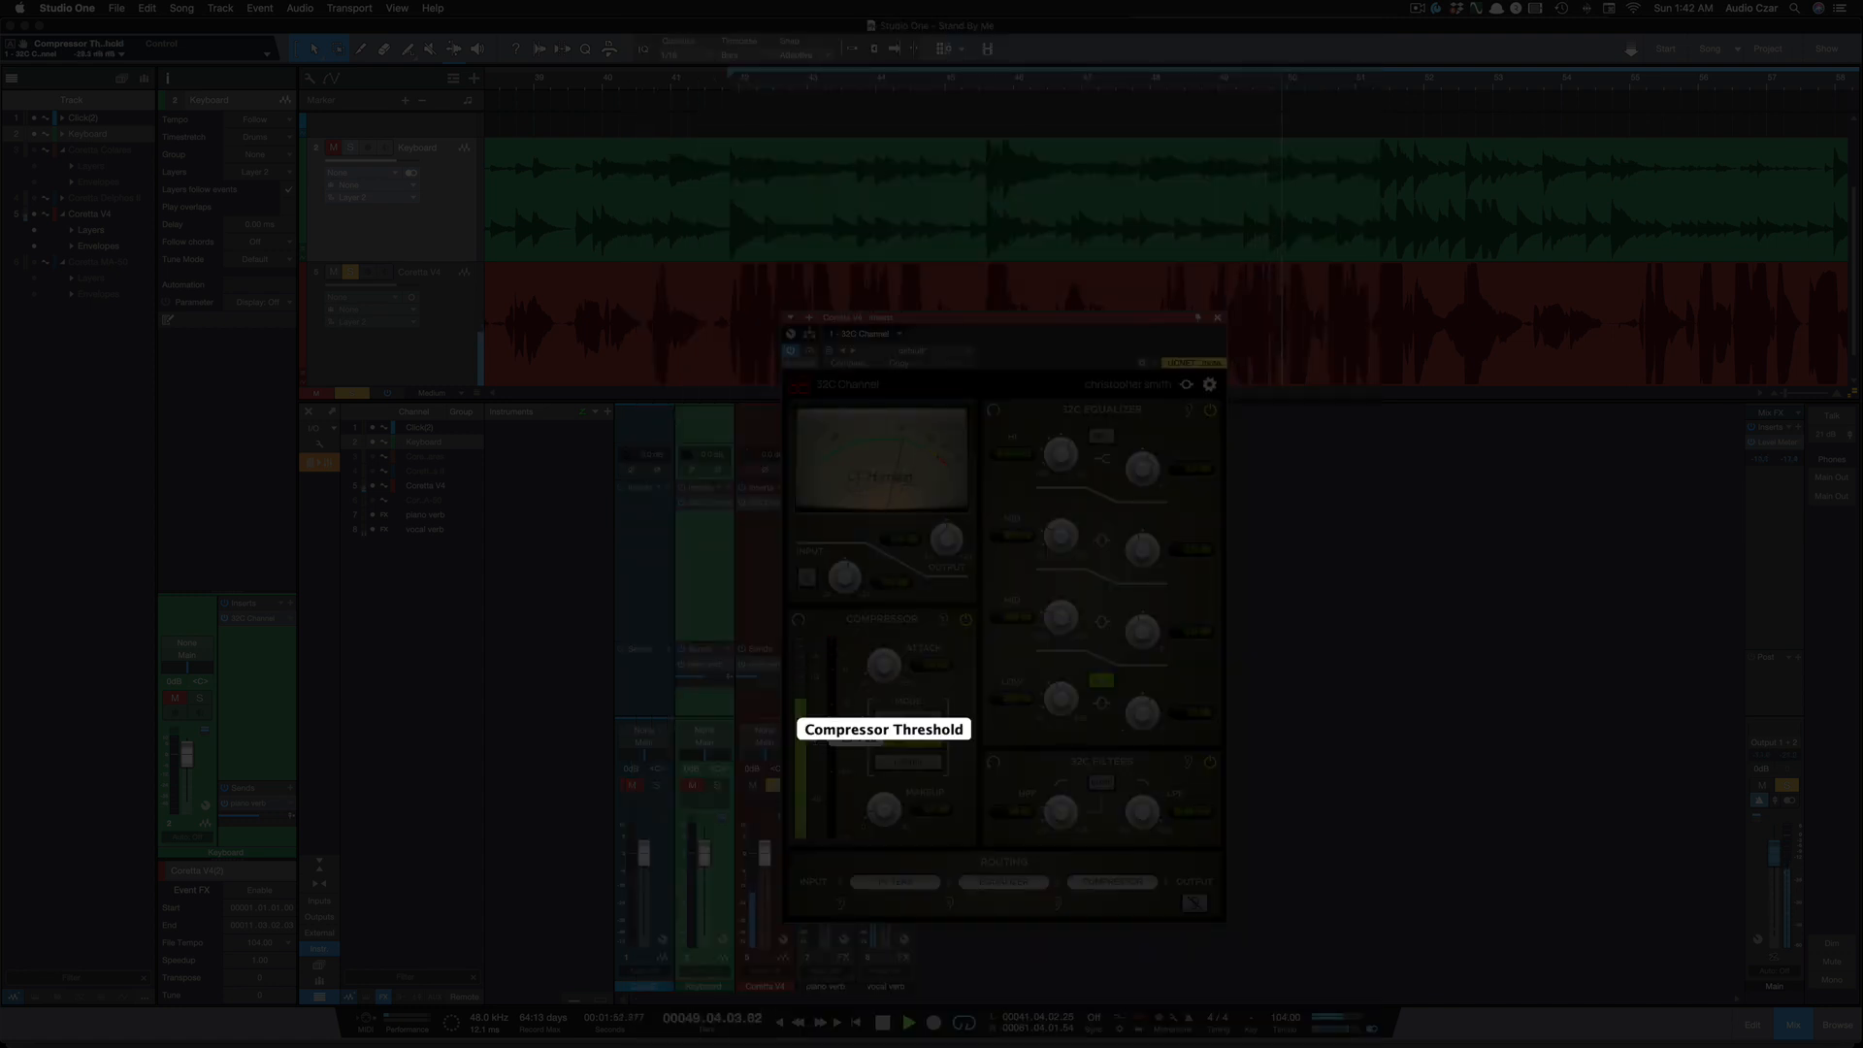
left_click_drag(816, 739, 817, 742)
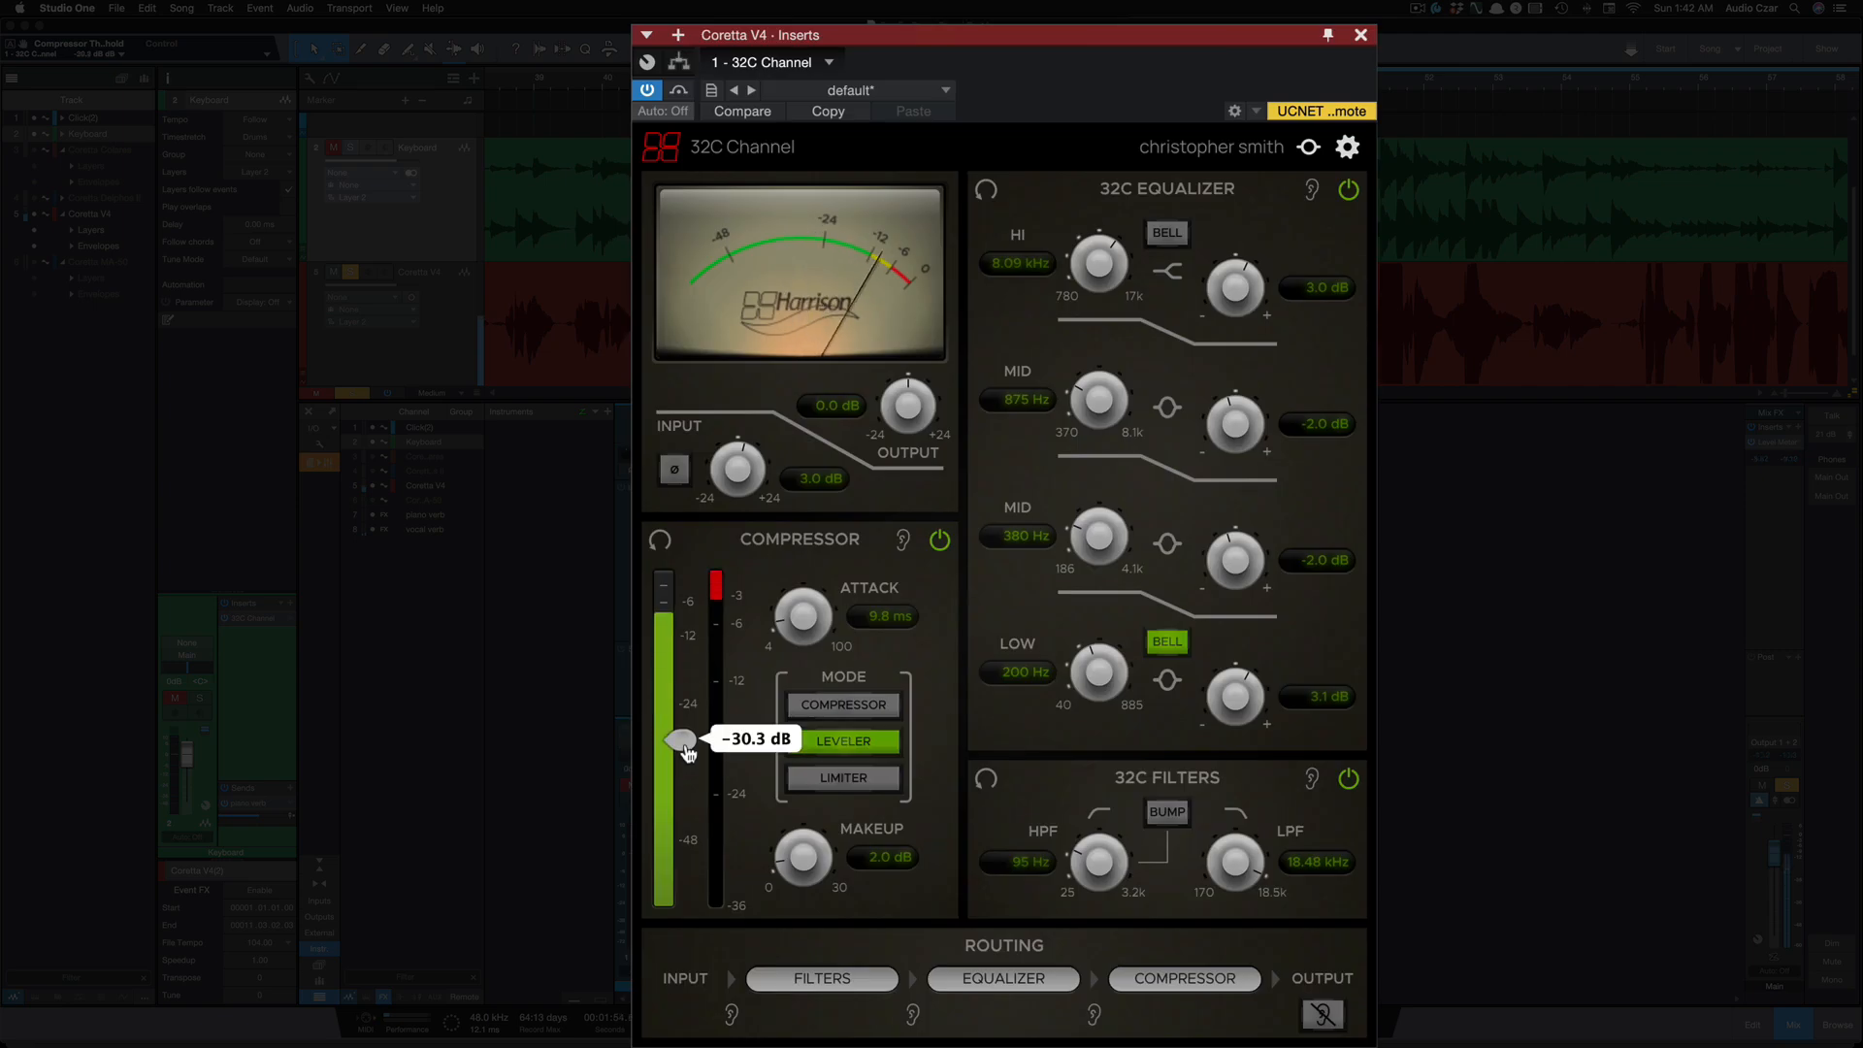
left_click_drag(687, 752, 685, 769)
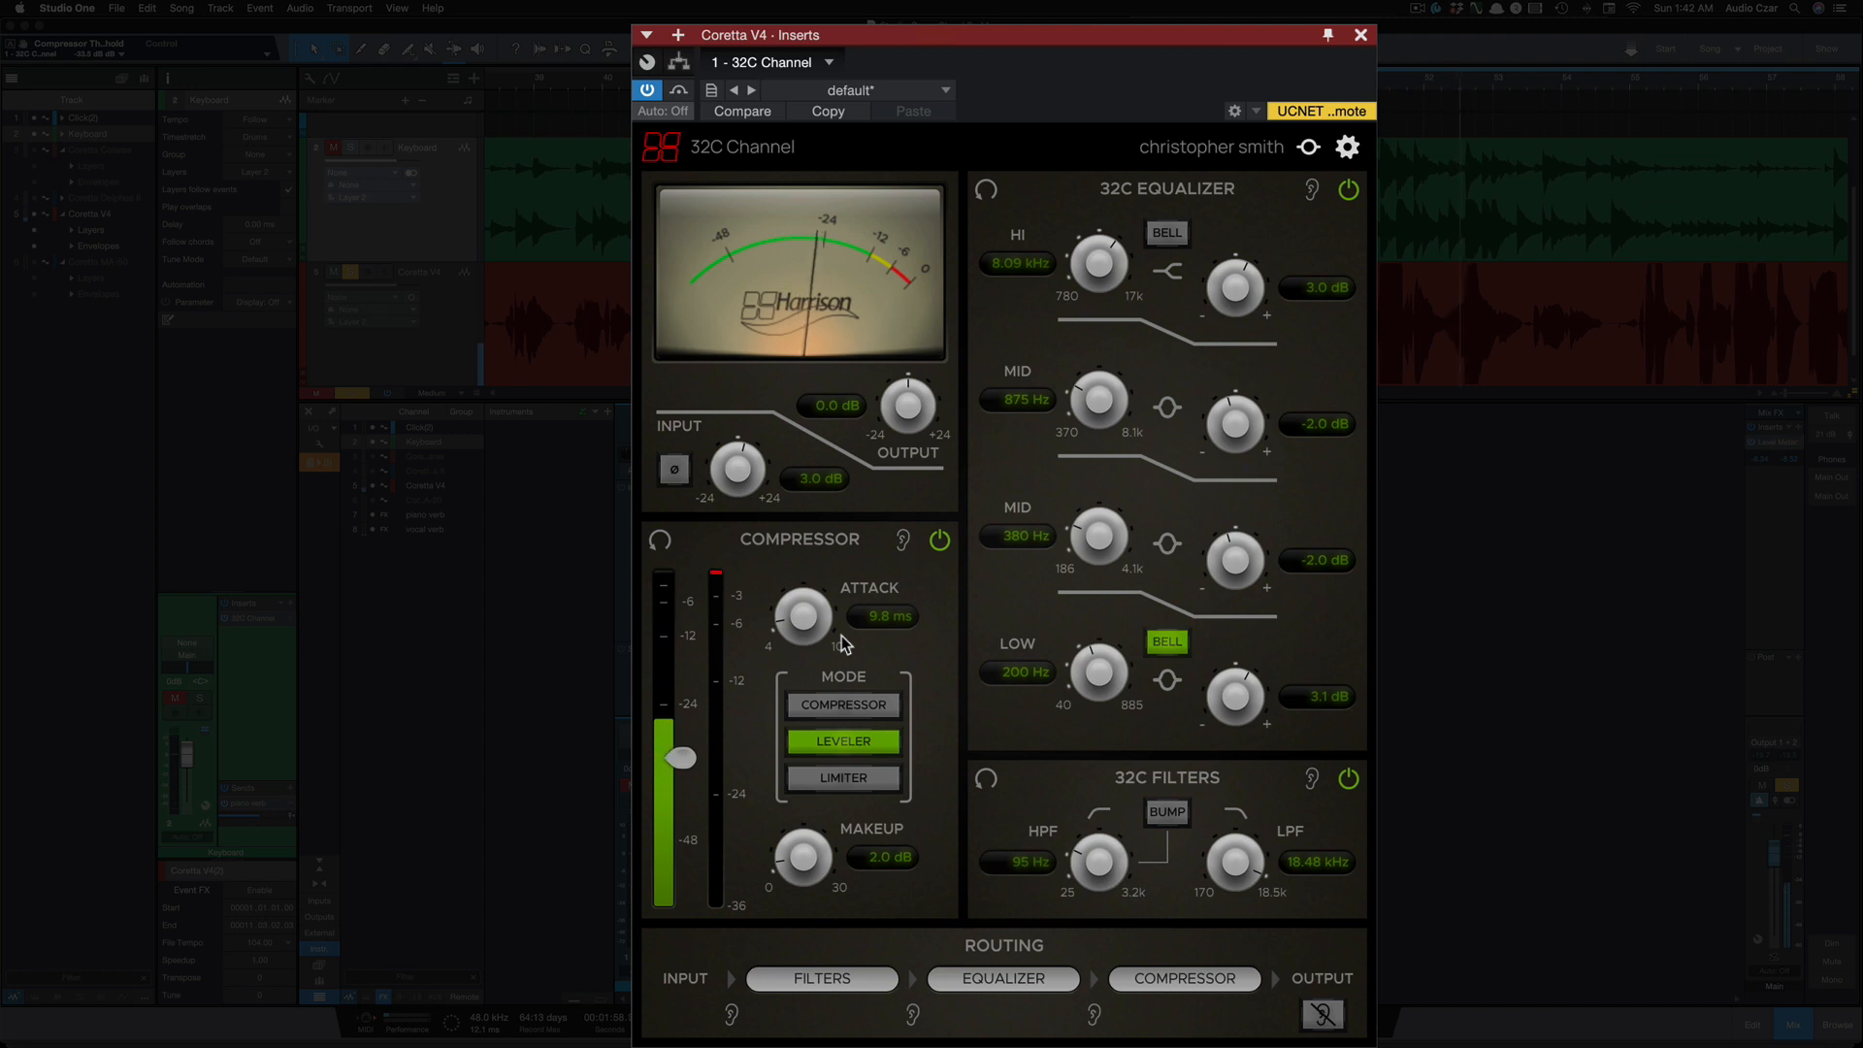
Try Limiter mode on the vocal, raise the threshold to just above -24 dB, and return to Leveler mode.
left_click(850, 778)
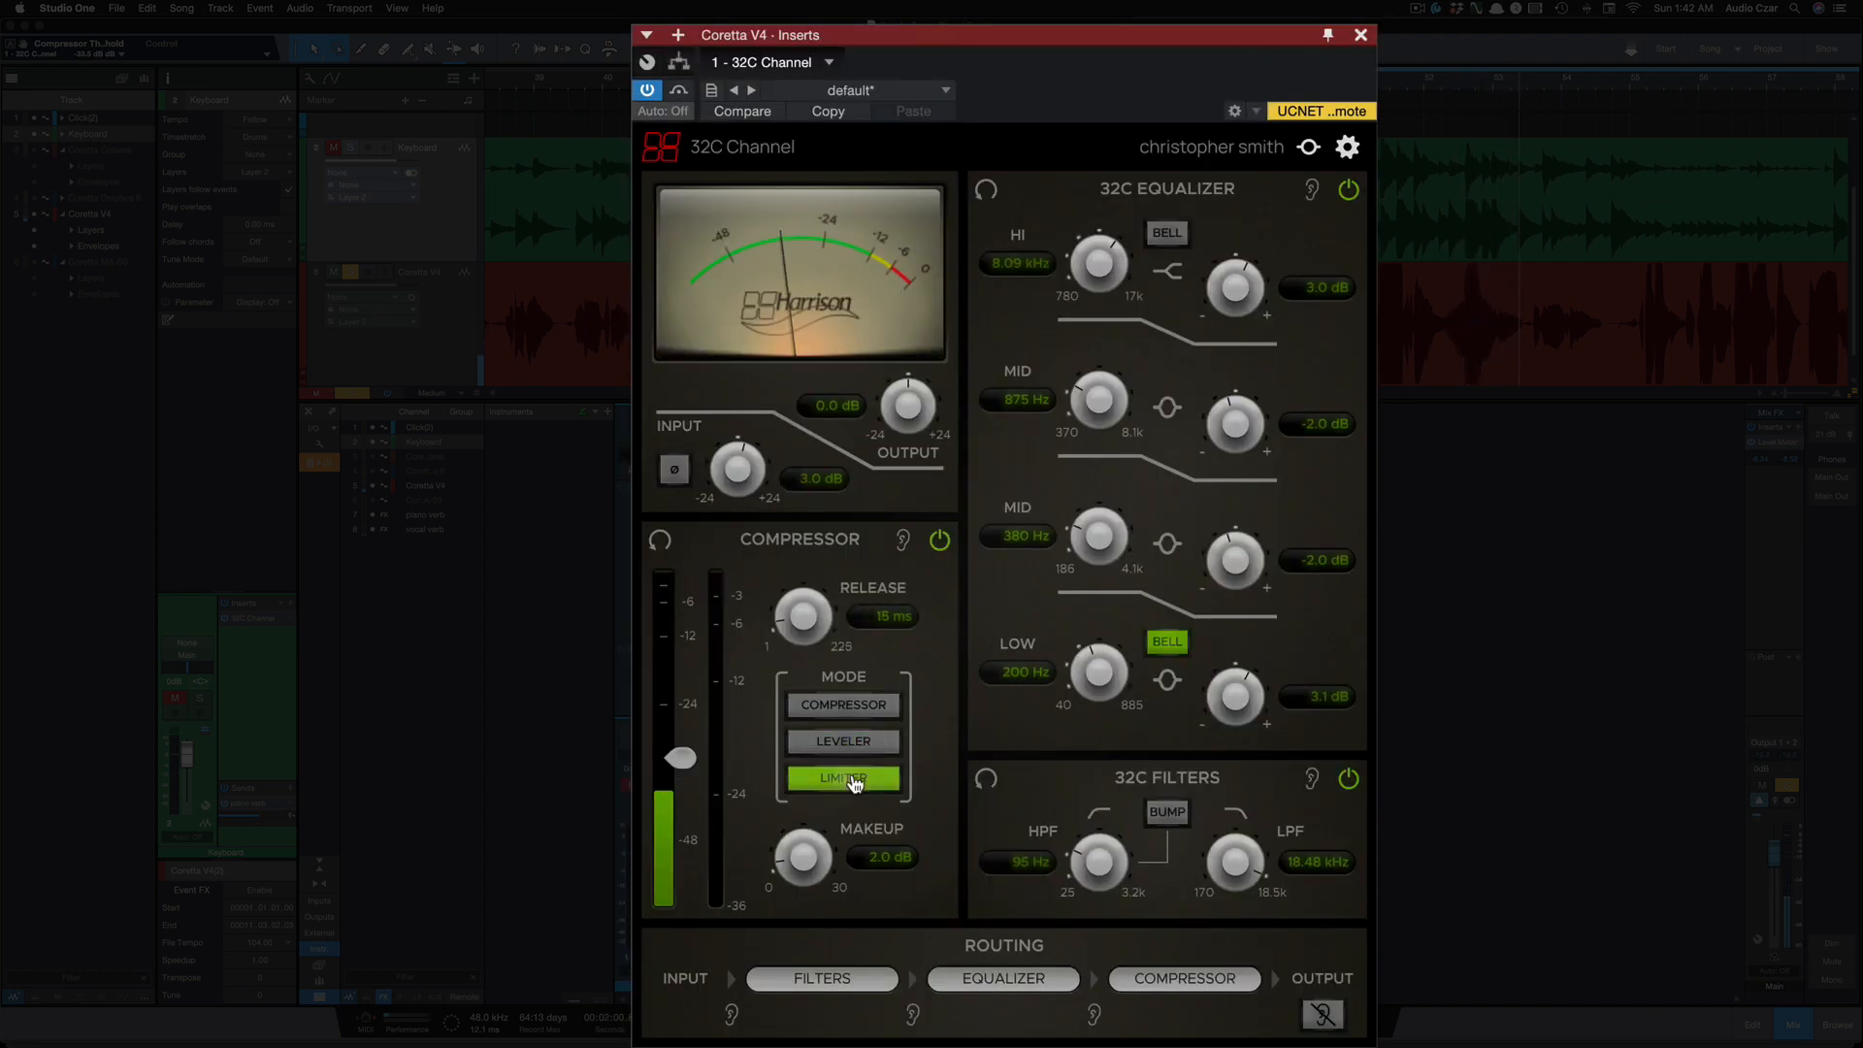
left_click_drag(681, 758, 679, 696)
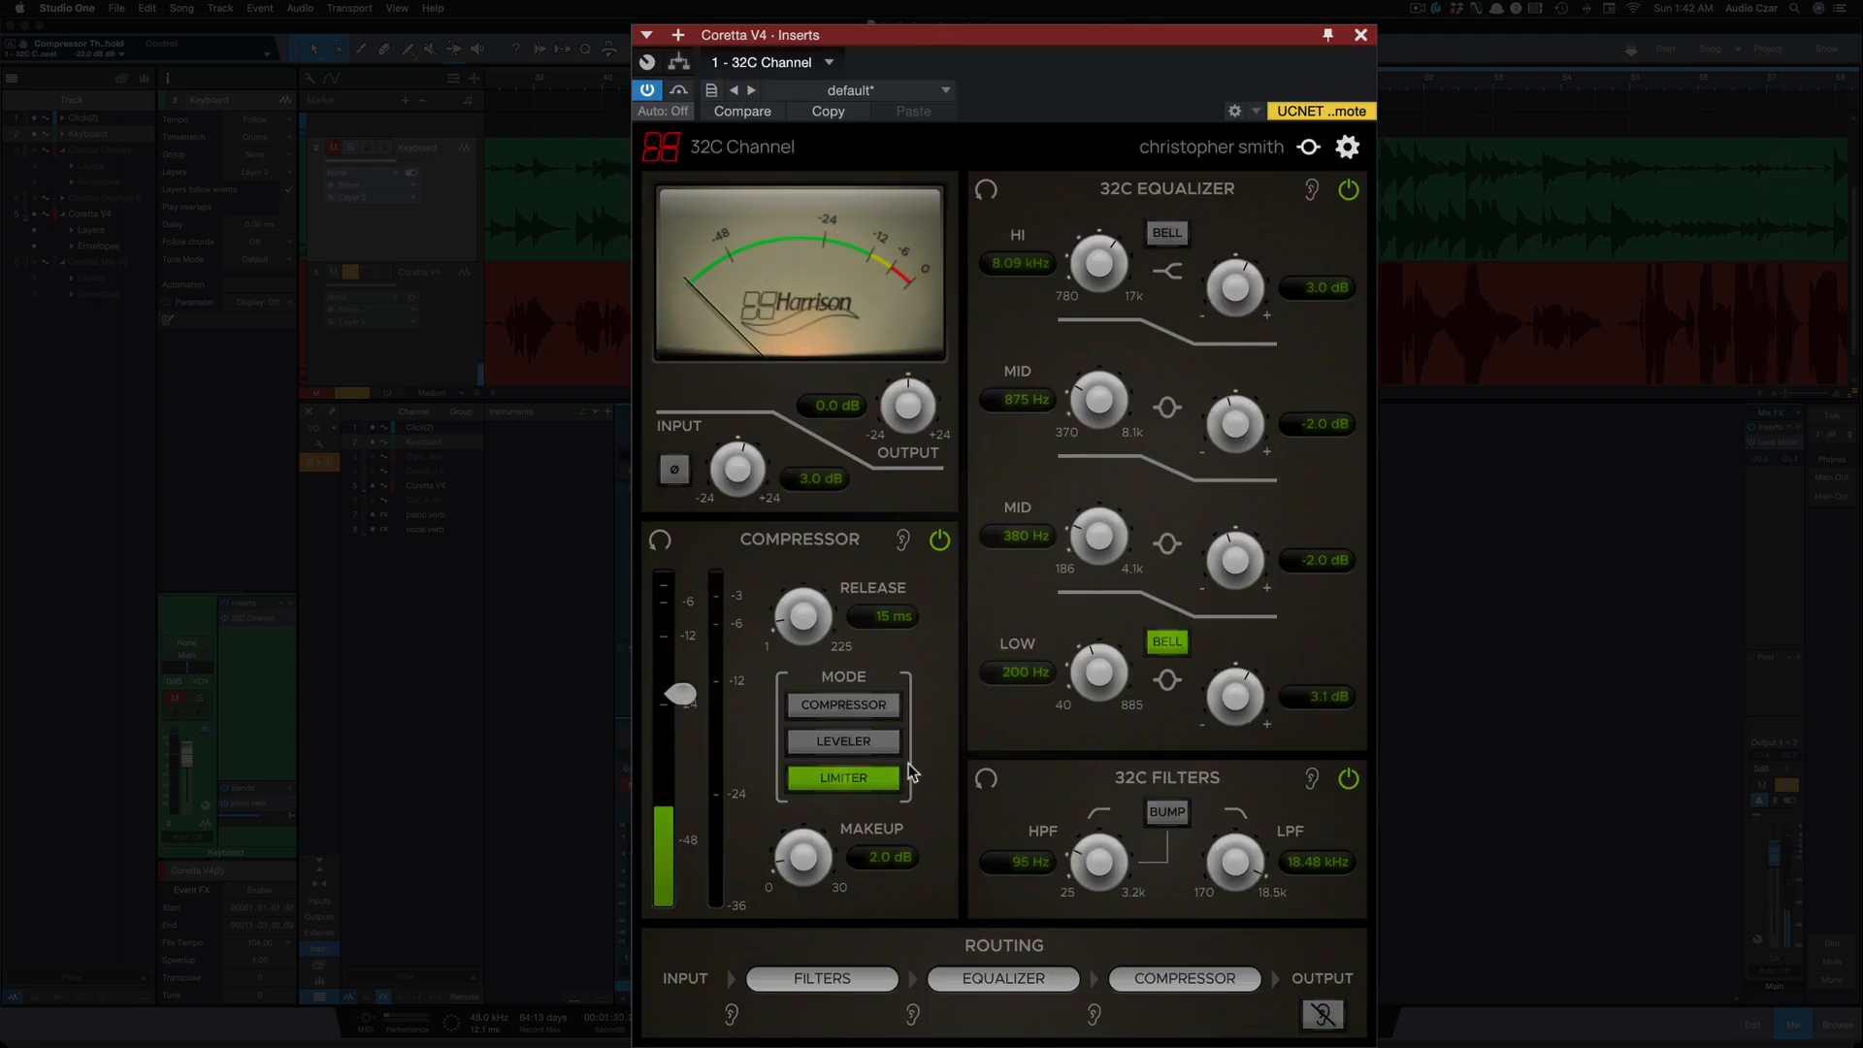
left_click(854, 745)
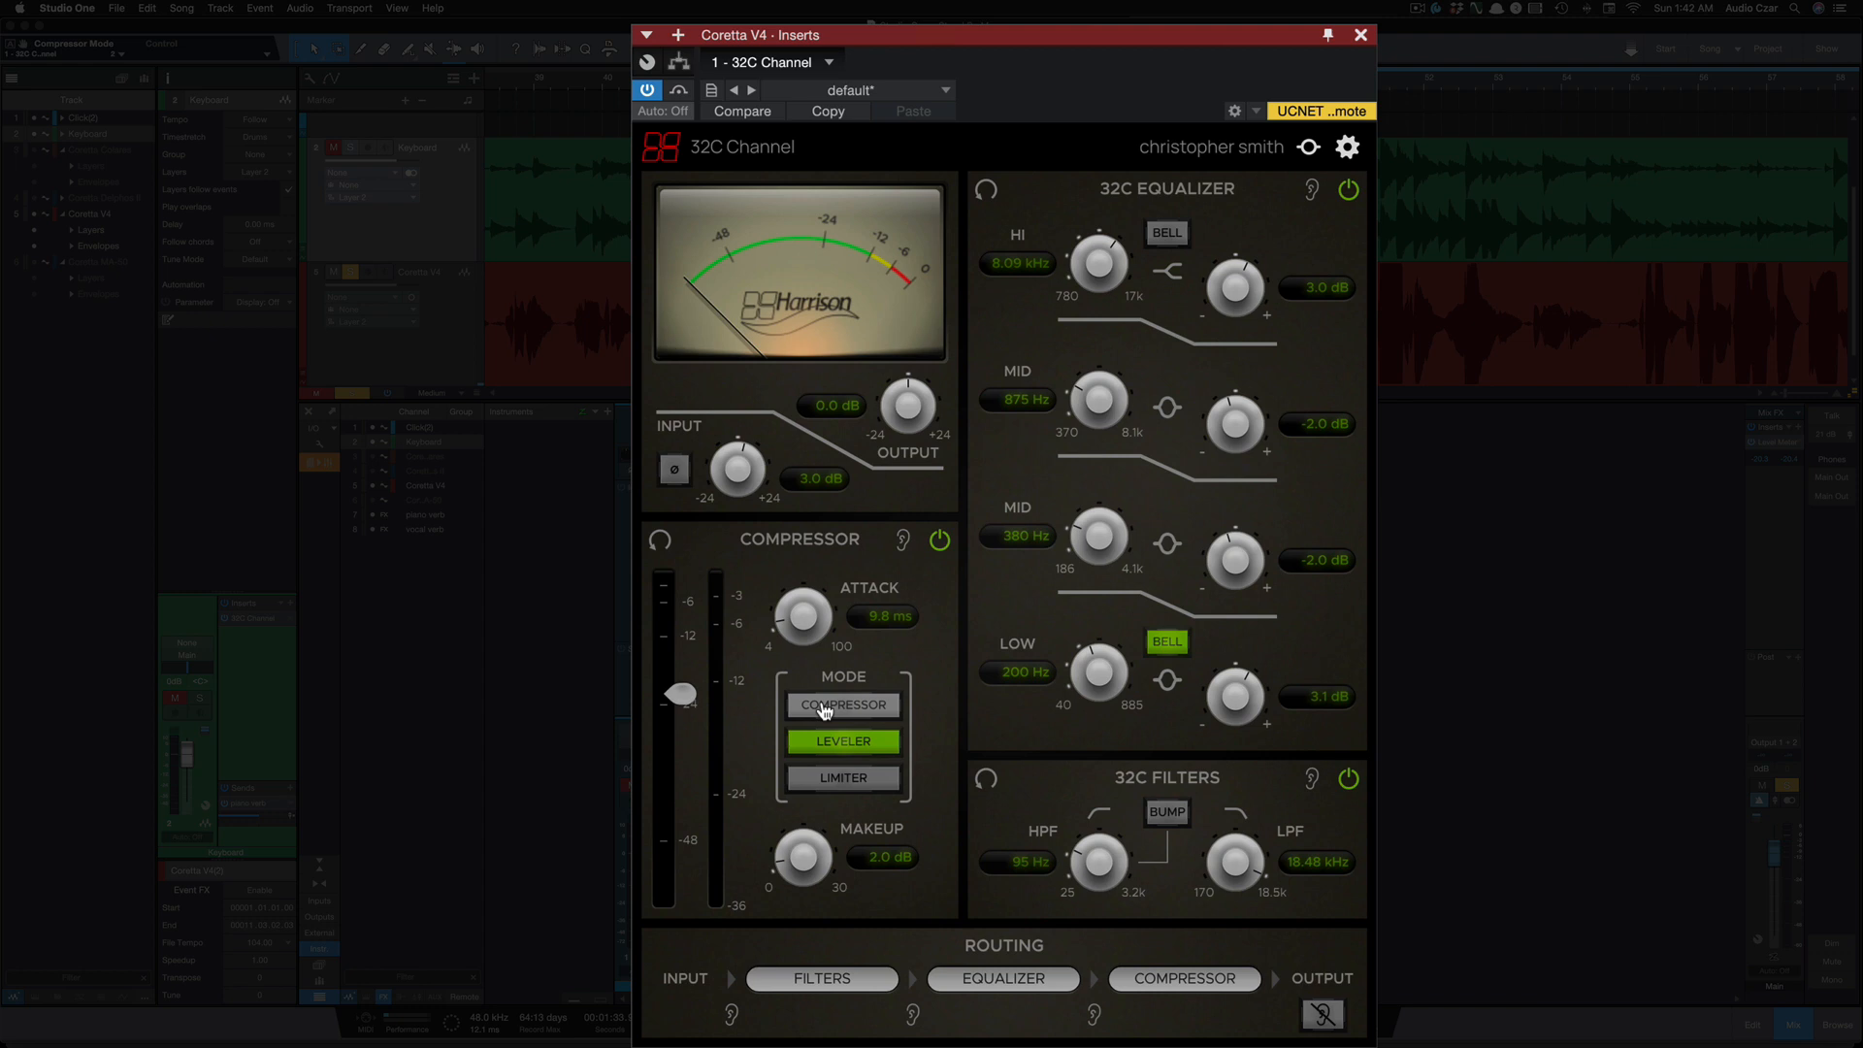
Alternate the vocal compressor between Compressor and Leveler modes, finishing in Compressor mode.
left_click(825, 705)
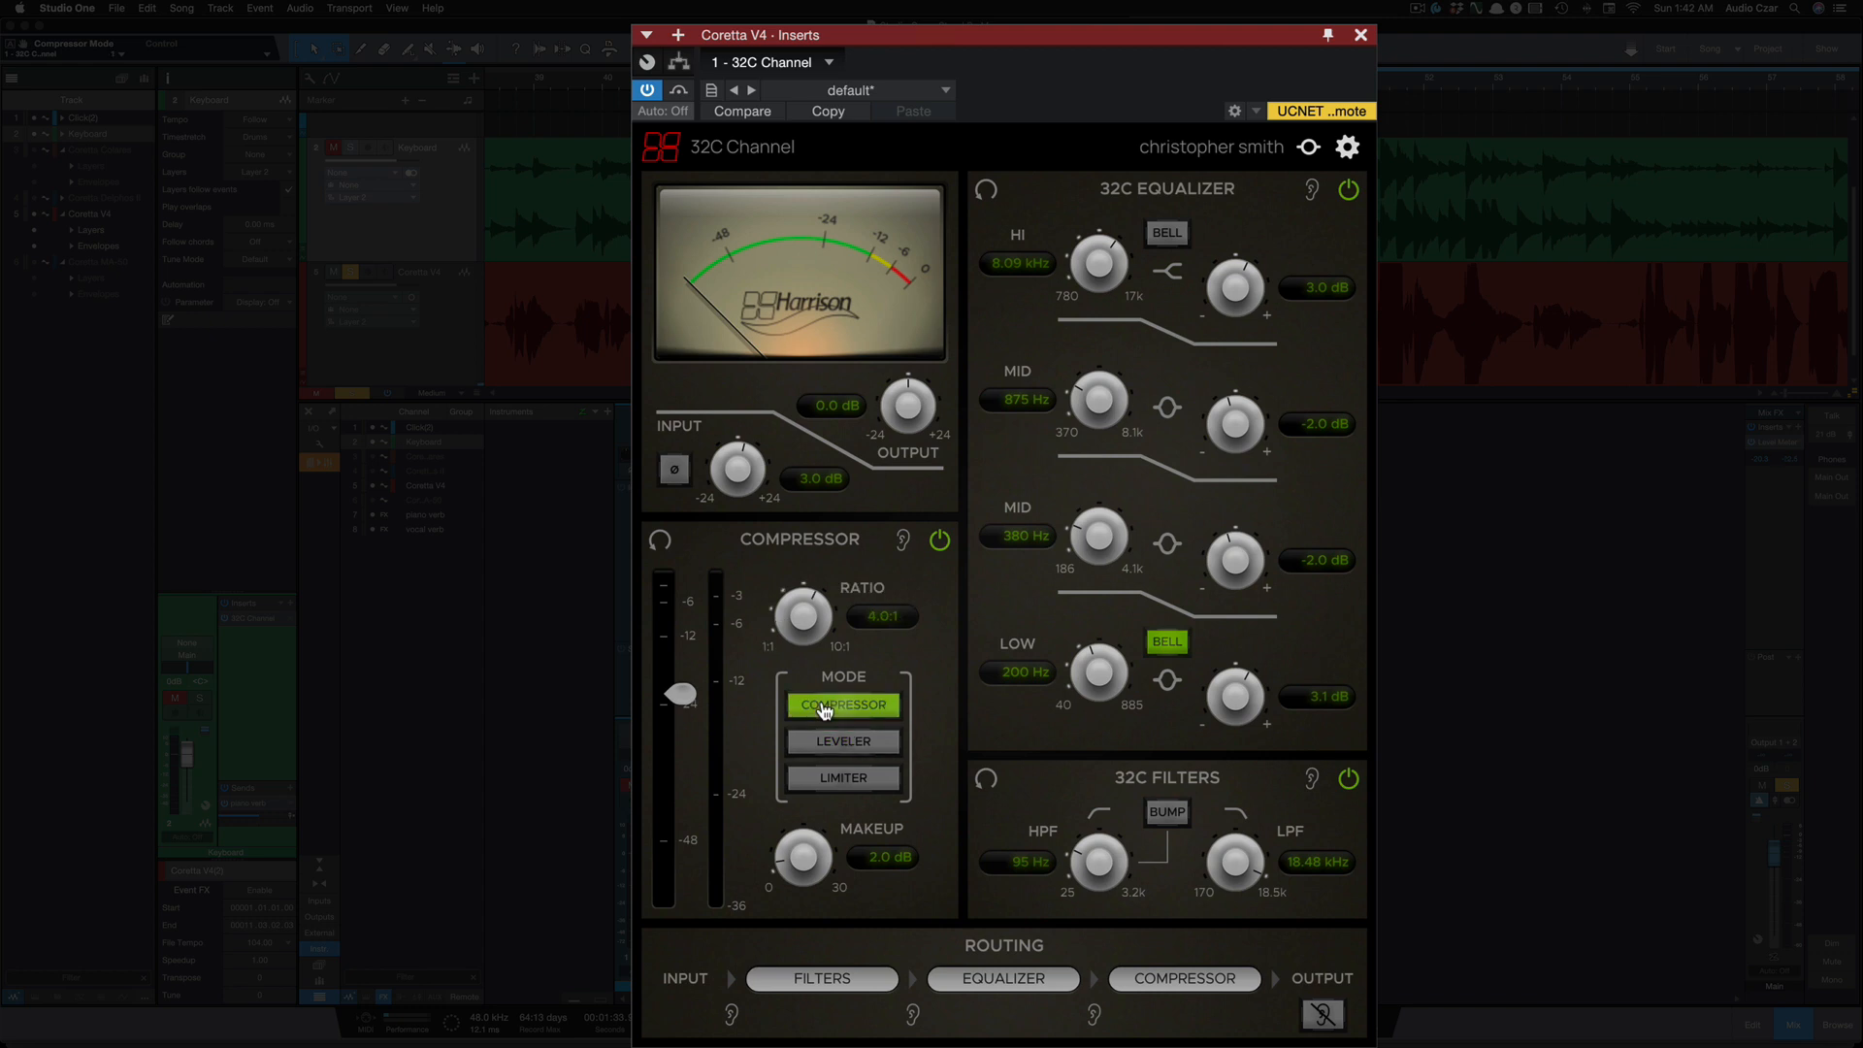
left_click(822, 742)
left_click(825, 708)
left_click(823, 742)
left_click(908, 716)
left_click(909, 736)
left_click(908, 717)
Start playback and boost the gain of the equalizer's high band to 13.8 dB.
key("space")
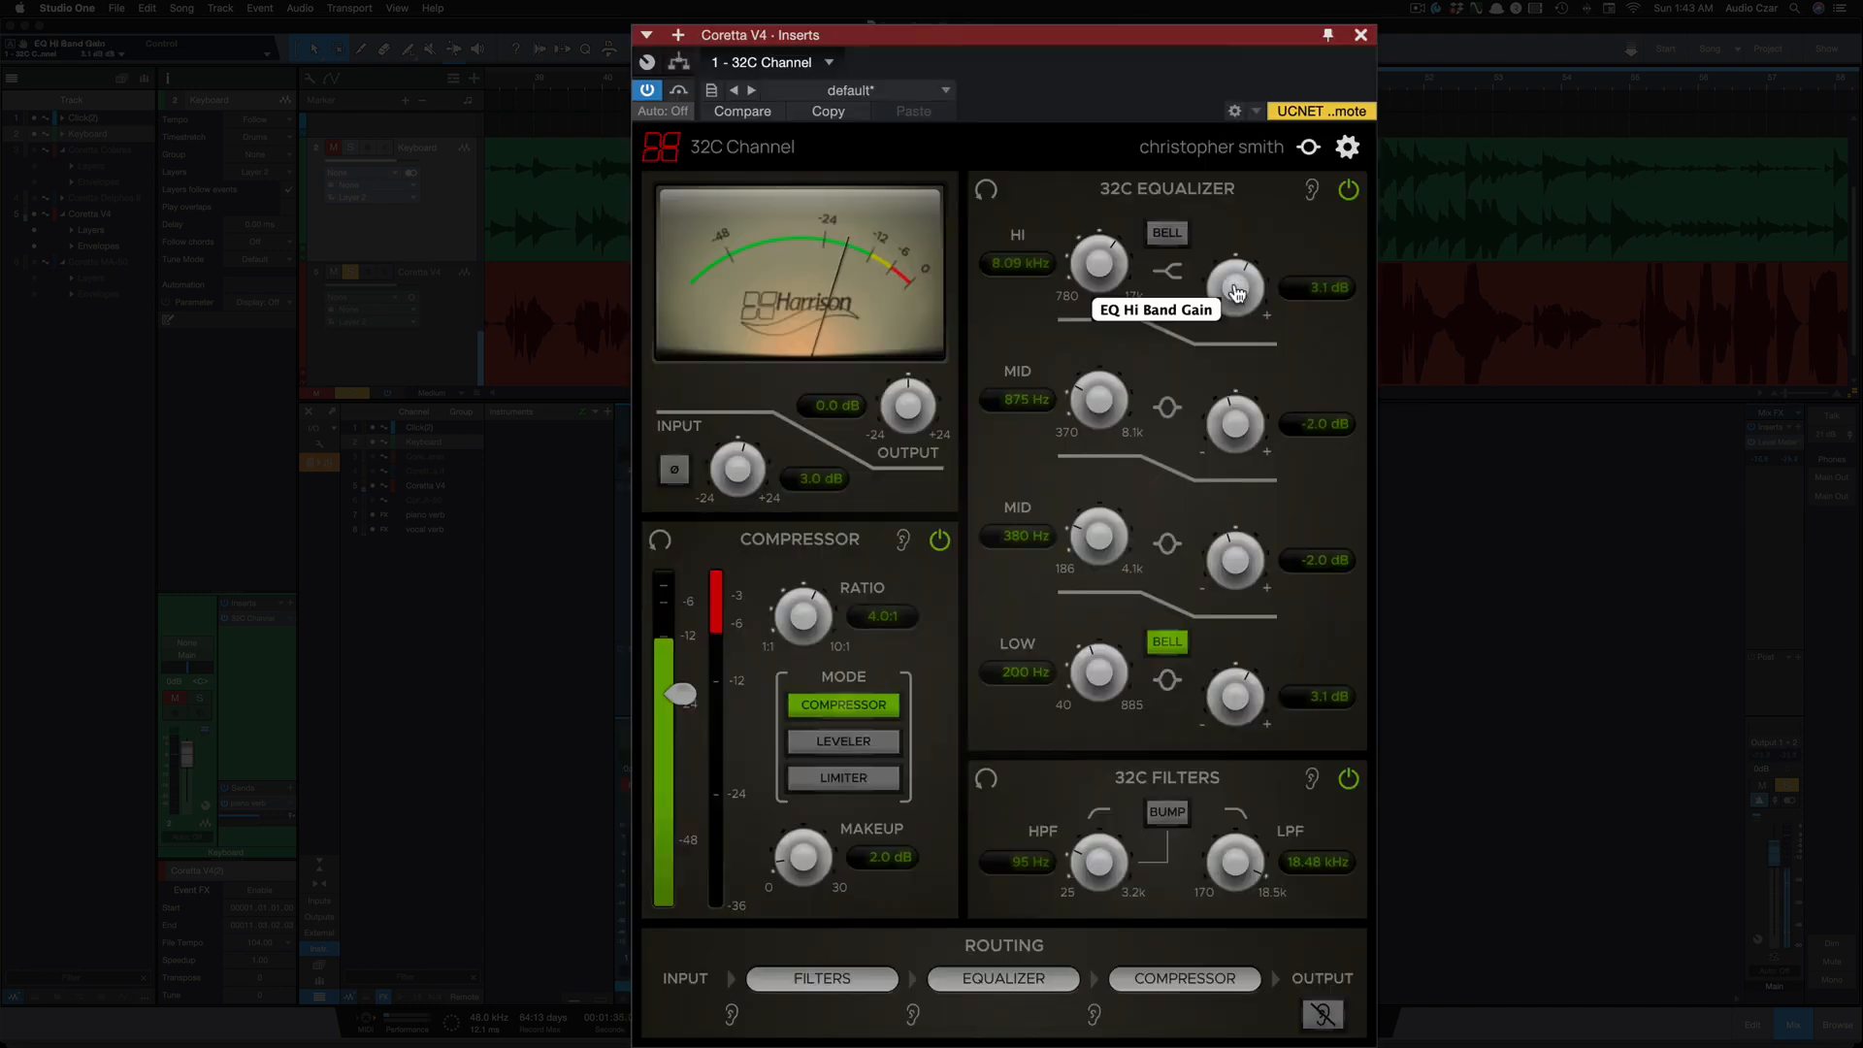
left_click_drag(1238, 297, 1235, 250)
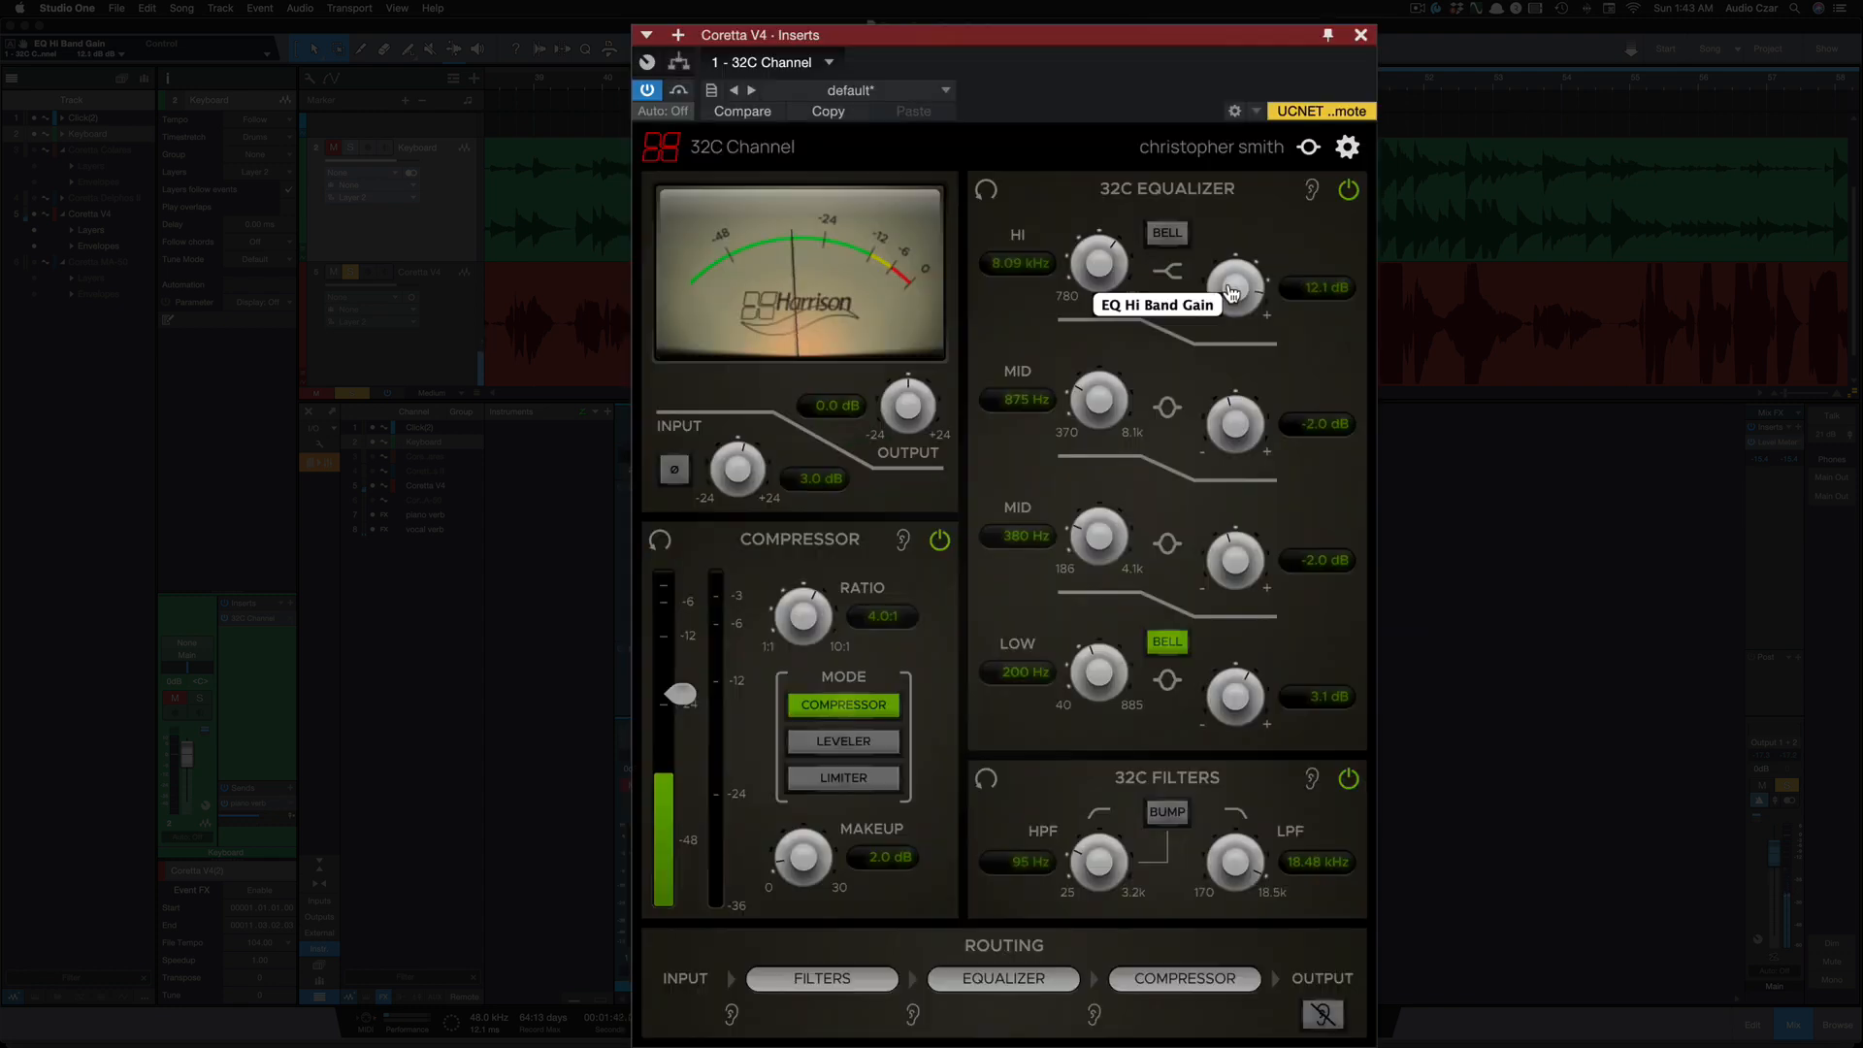
left_click_drag(1134, 453, 1134, 441)
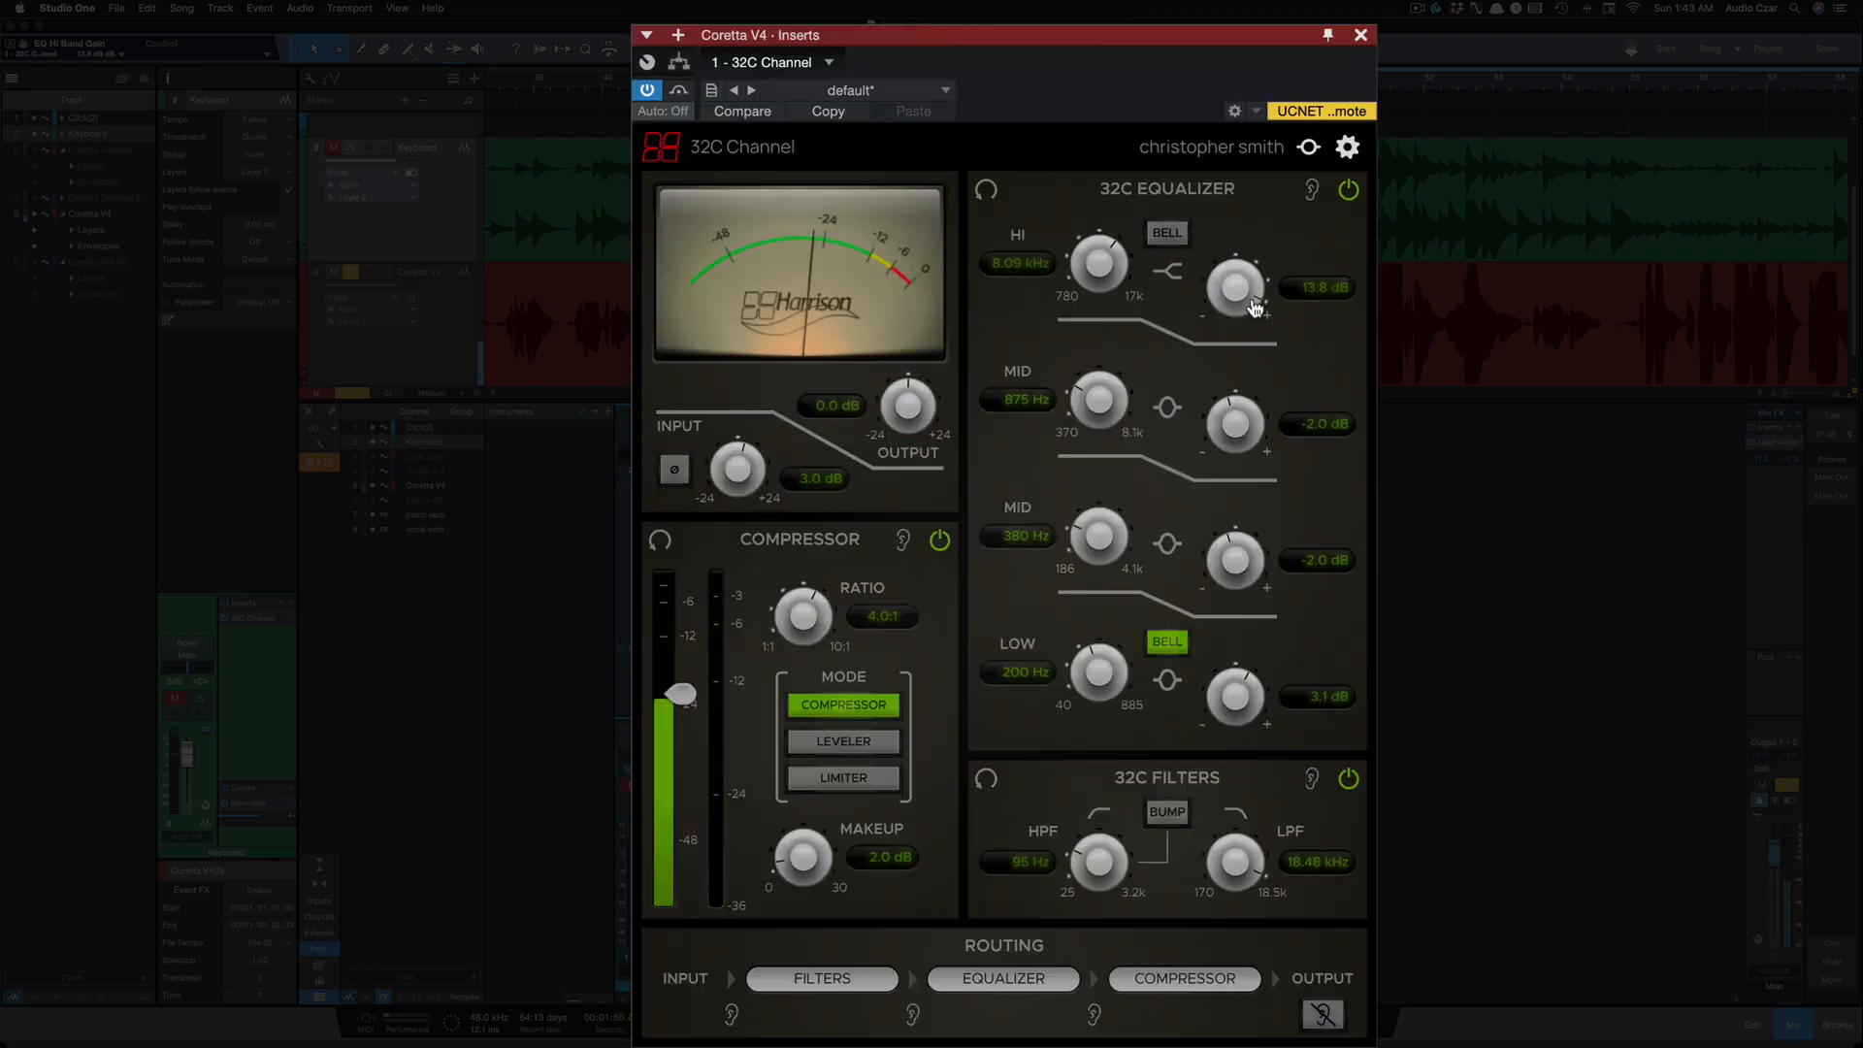
Sweep the equalizer's high band frequency up and down during playback, ending at 8.03 kHz.
left_click_drag(1096, 279, 1102, 249)
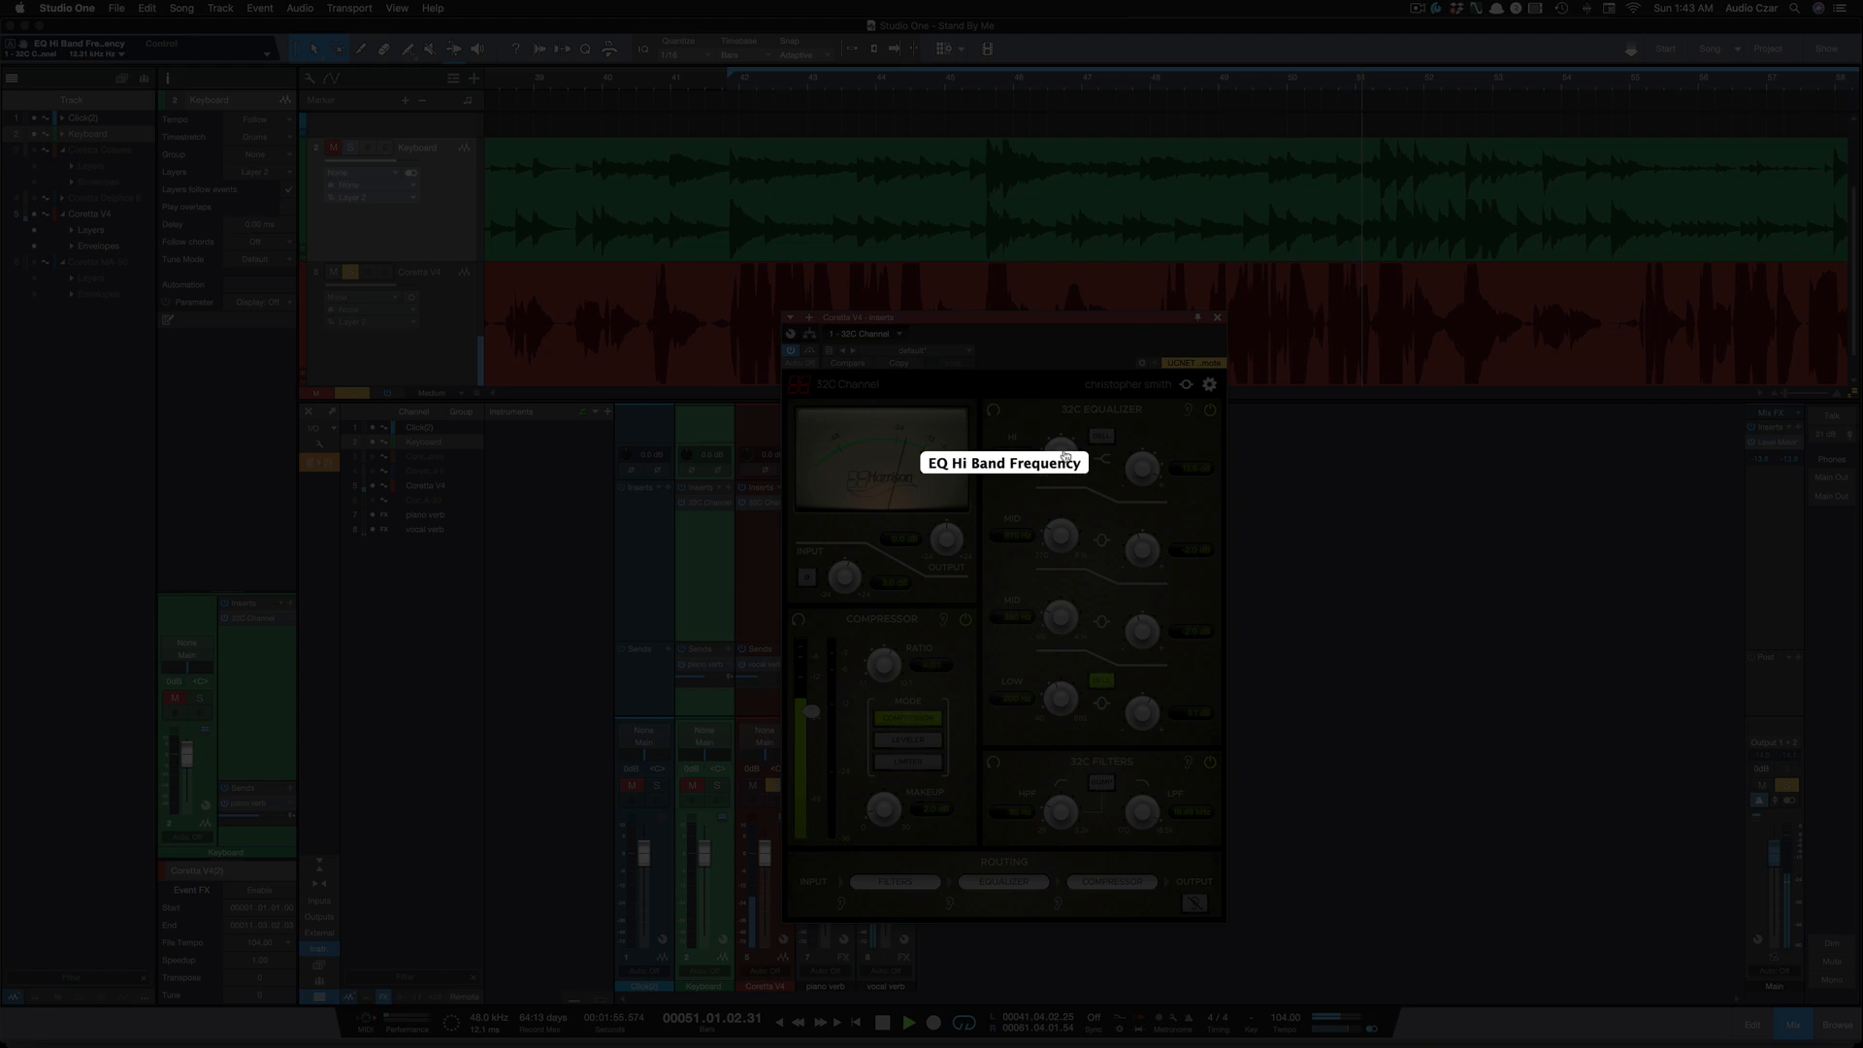
left_click_drag(1065, 455, 1065, 477)
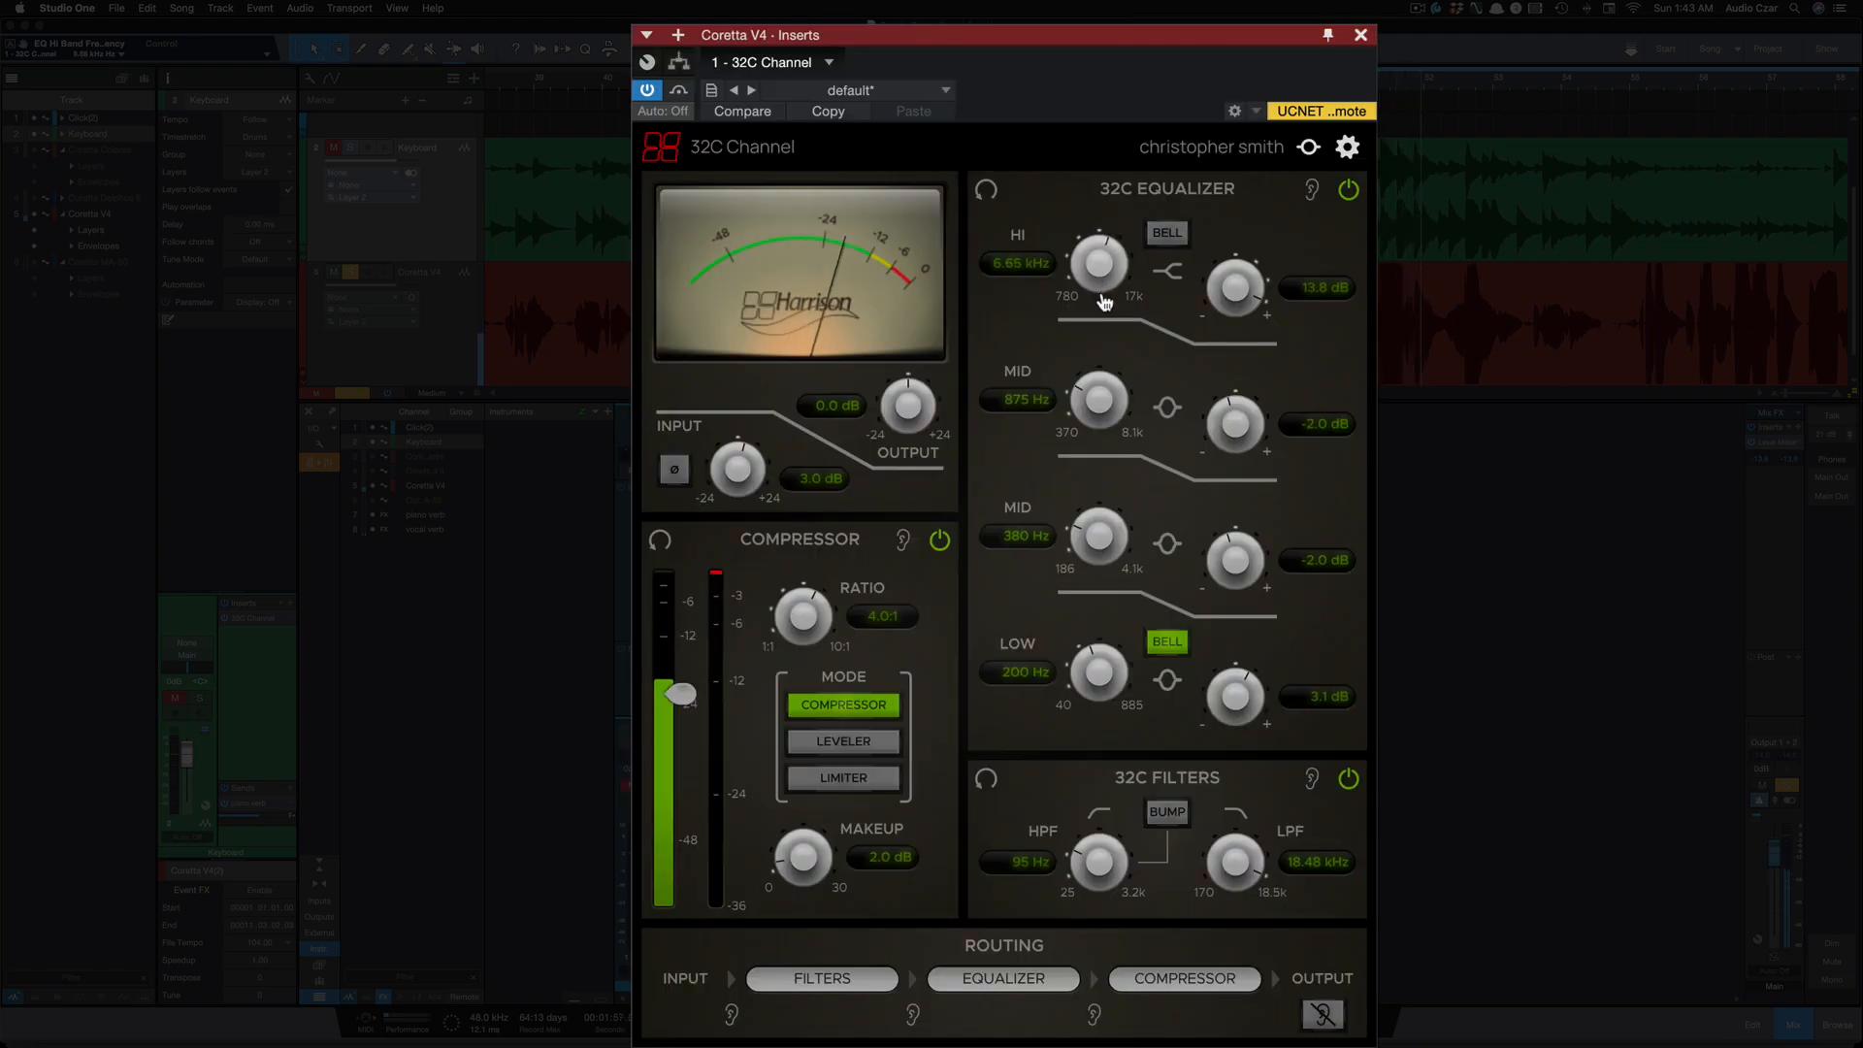
left_click_drag(1104, 302, 1104, 307)
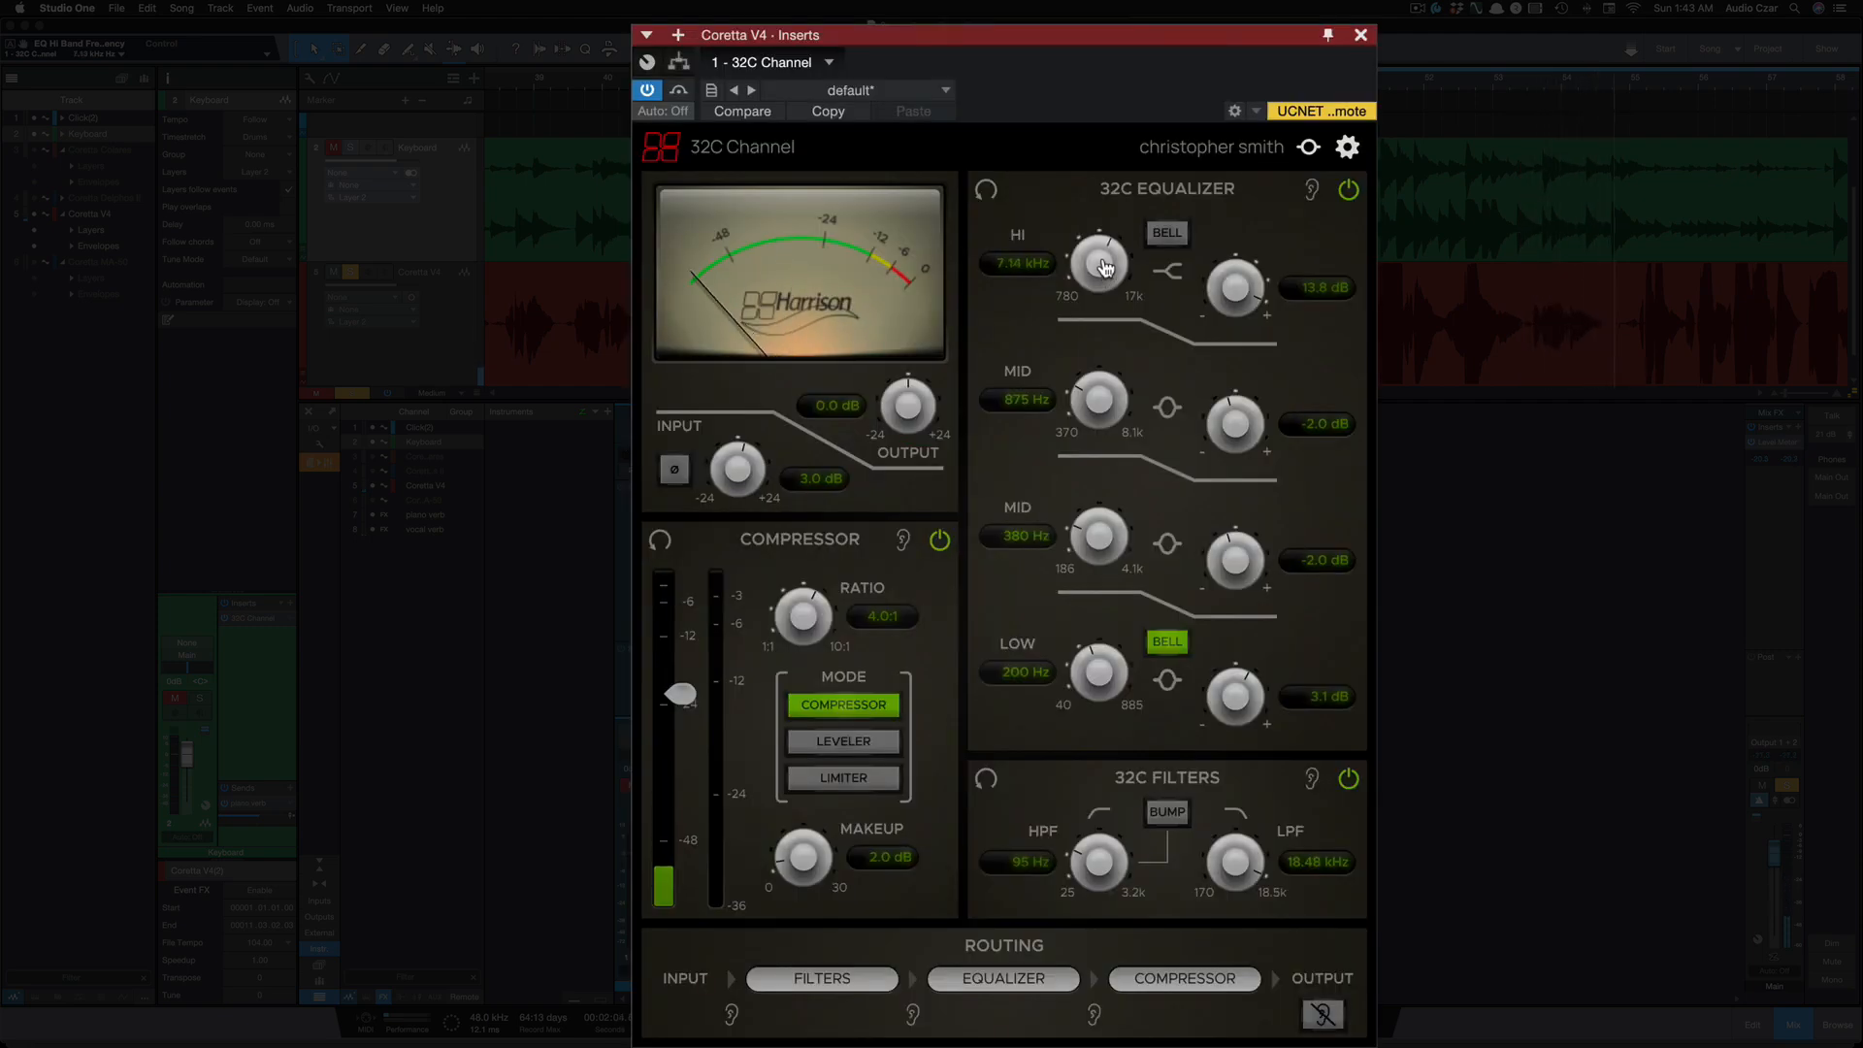
left_click_drag(1064, 462, 1064, 452)
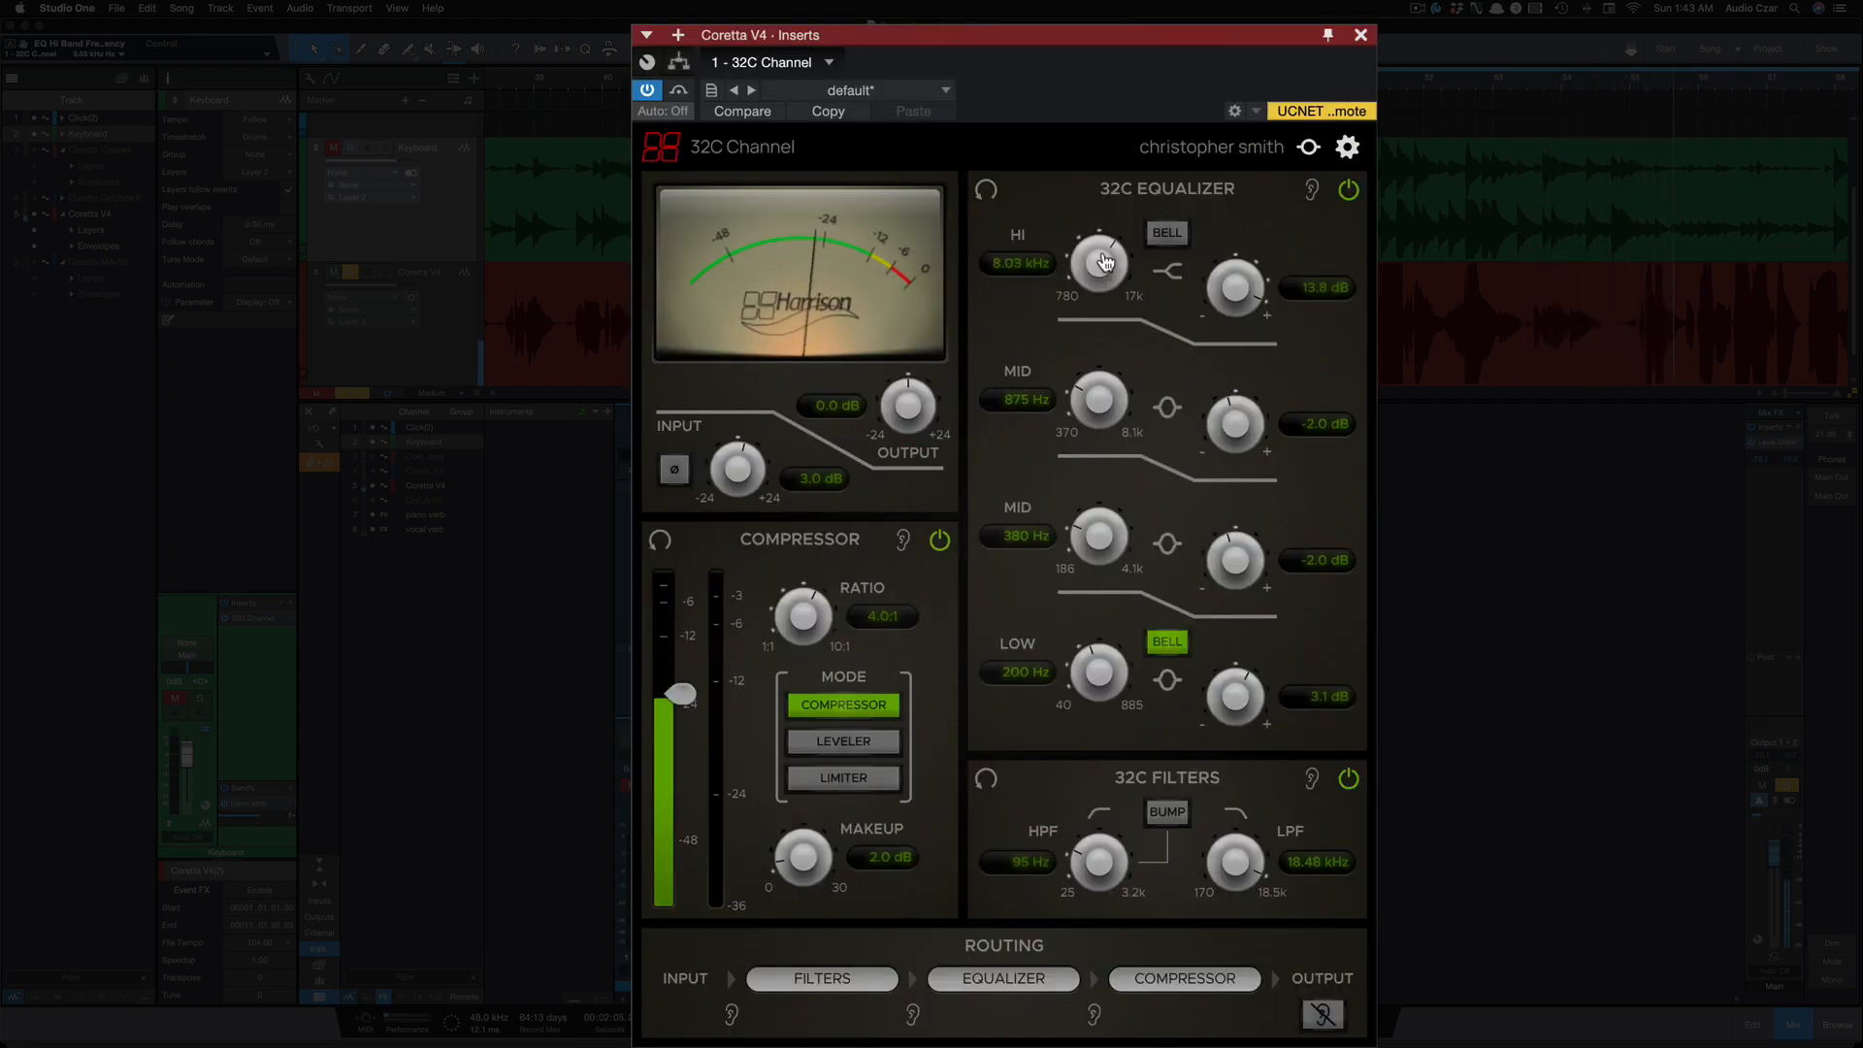
left_click_drag(1104, 262, 1105, 258)
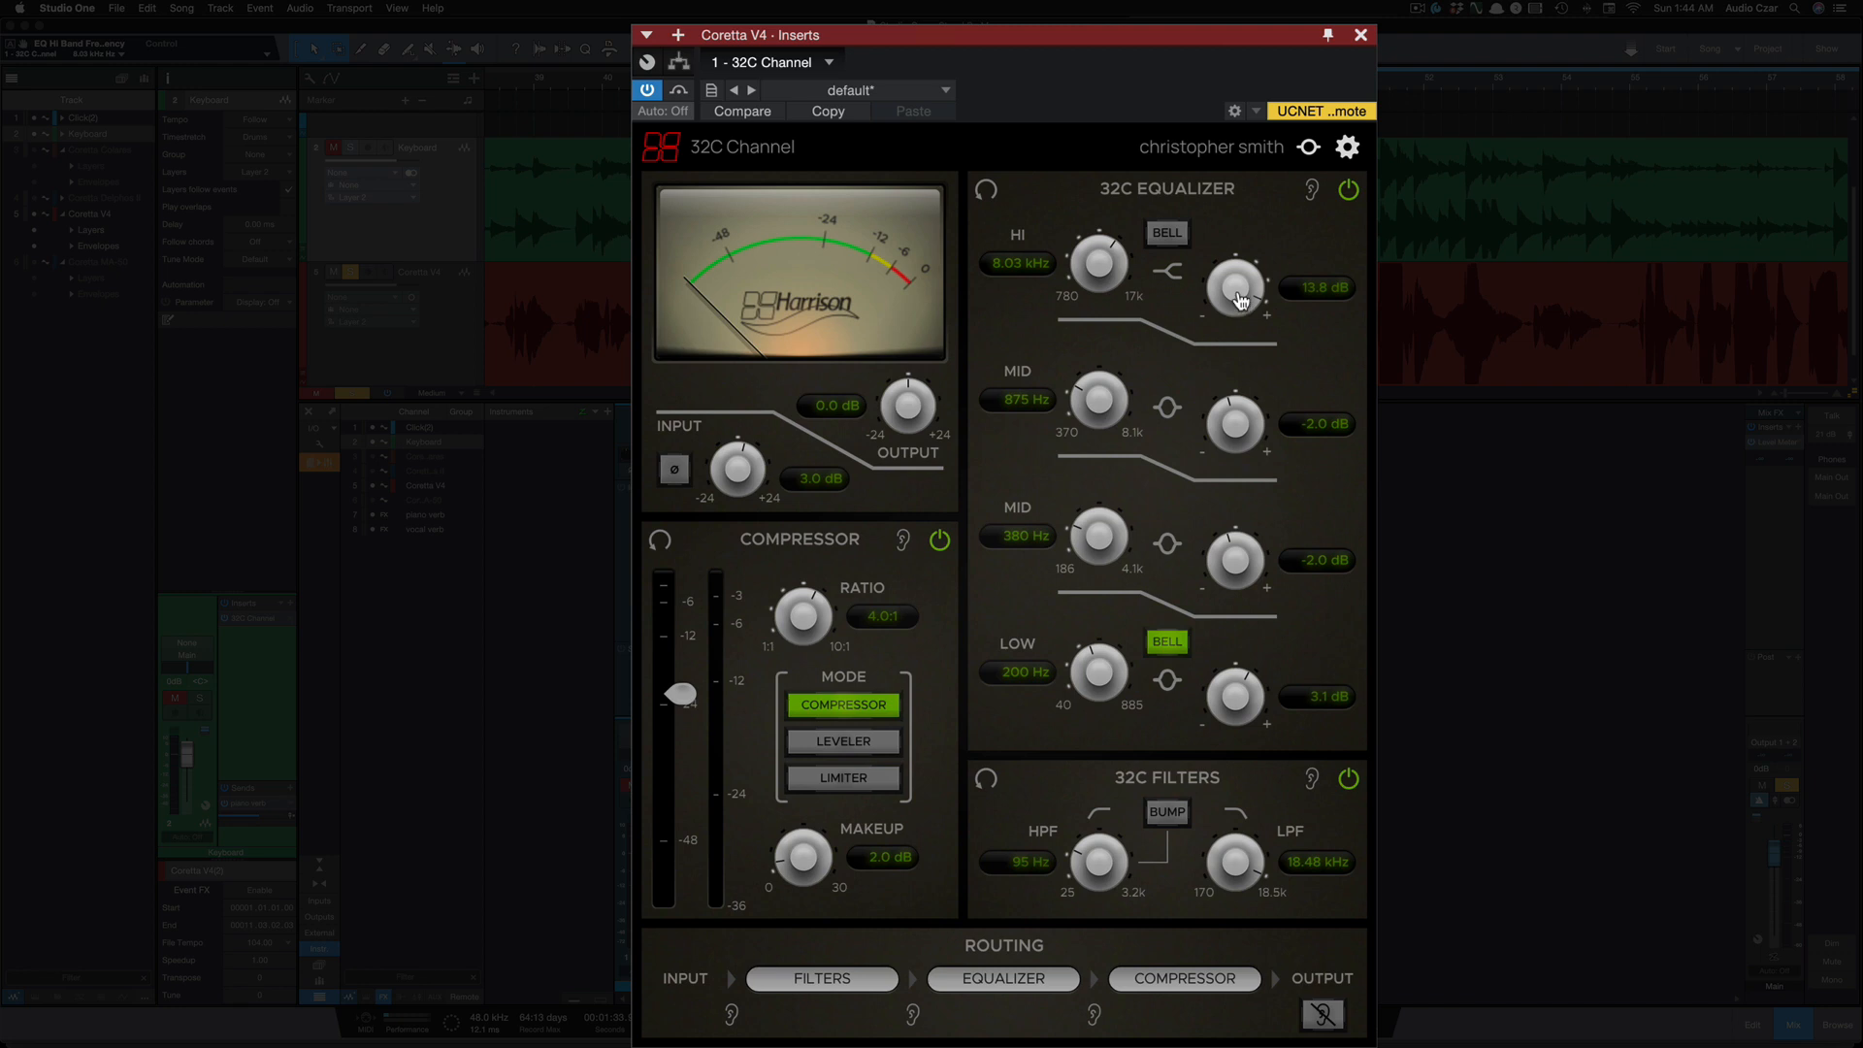
Reduce the high band's boost and set the upper mid band to 935 Hz and the high band to 3.12 kHz.
left_click_drag(1239, 301, 1239, 323)
left_click_drag(1109, 405, 1107, 401)
mouse_move(1100, 273)
left_mouse_down()
mouse_move(1099, 388)
mouse_move(1084, 284)
left_mouse_up()
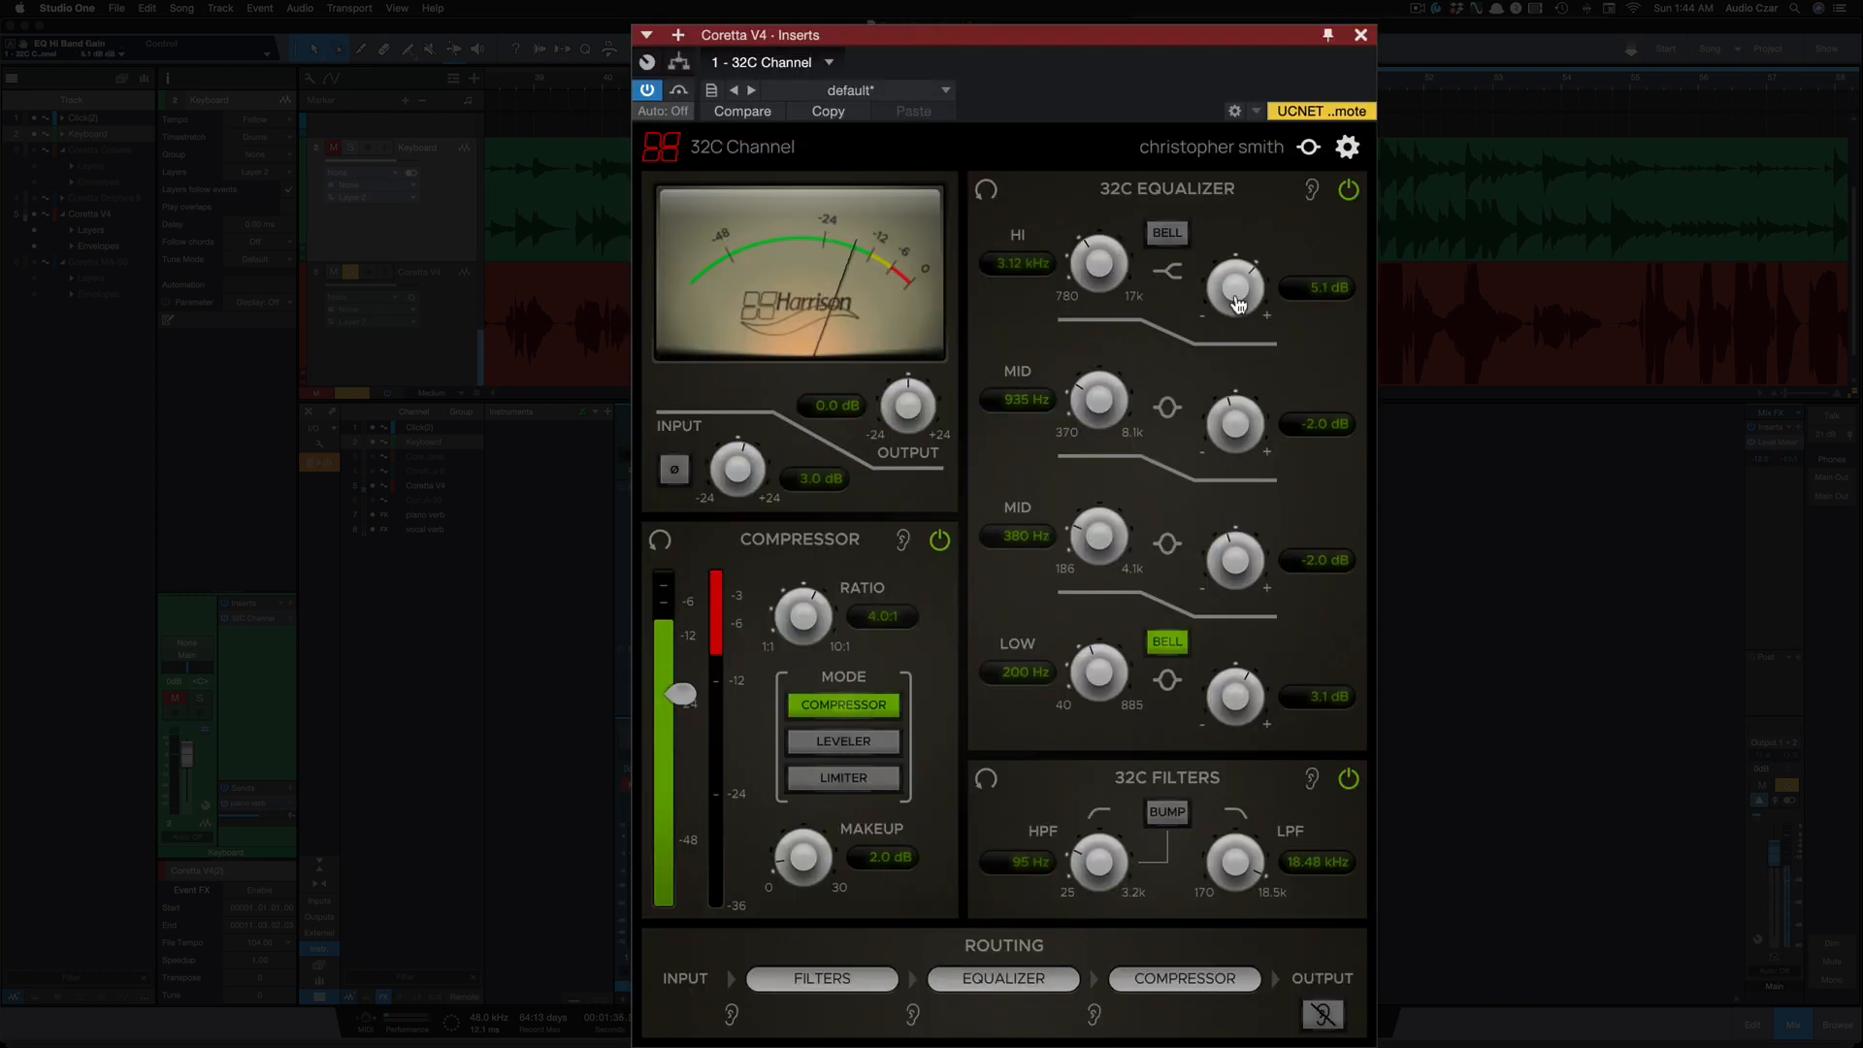
Try a 13.8 dB high band boost, raise the compressor threshold to about -18 dB, and set the high band gain to 3.8 dB.
left_click_drag(1142, 466, 1140, 462)
left_click_drag(1234, 283, 1216, 212)
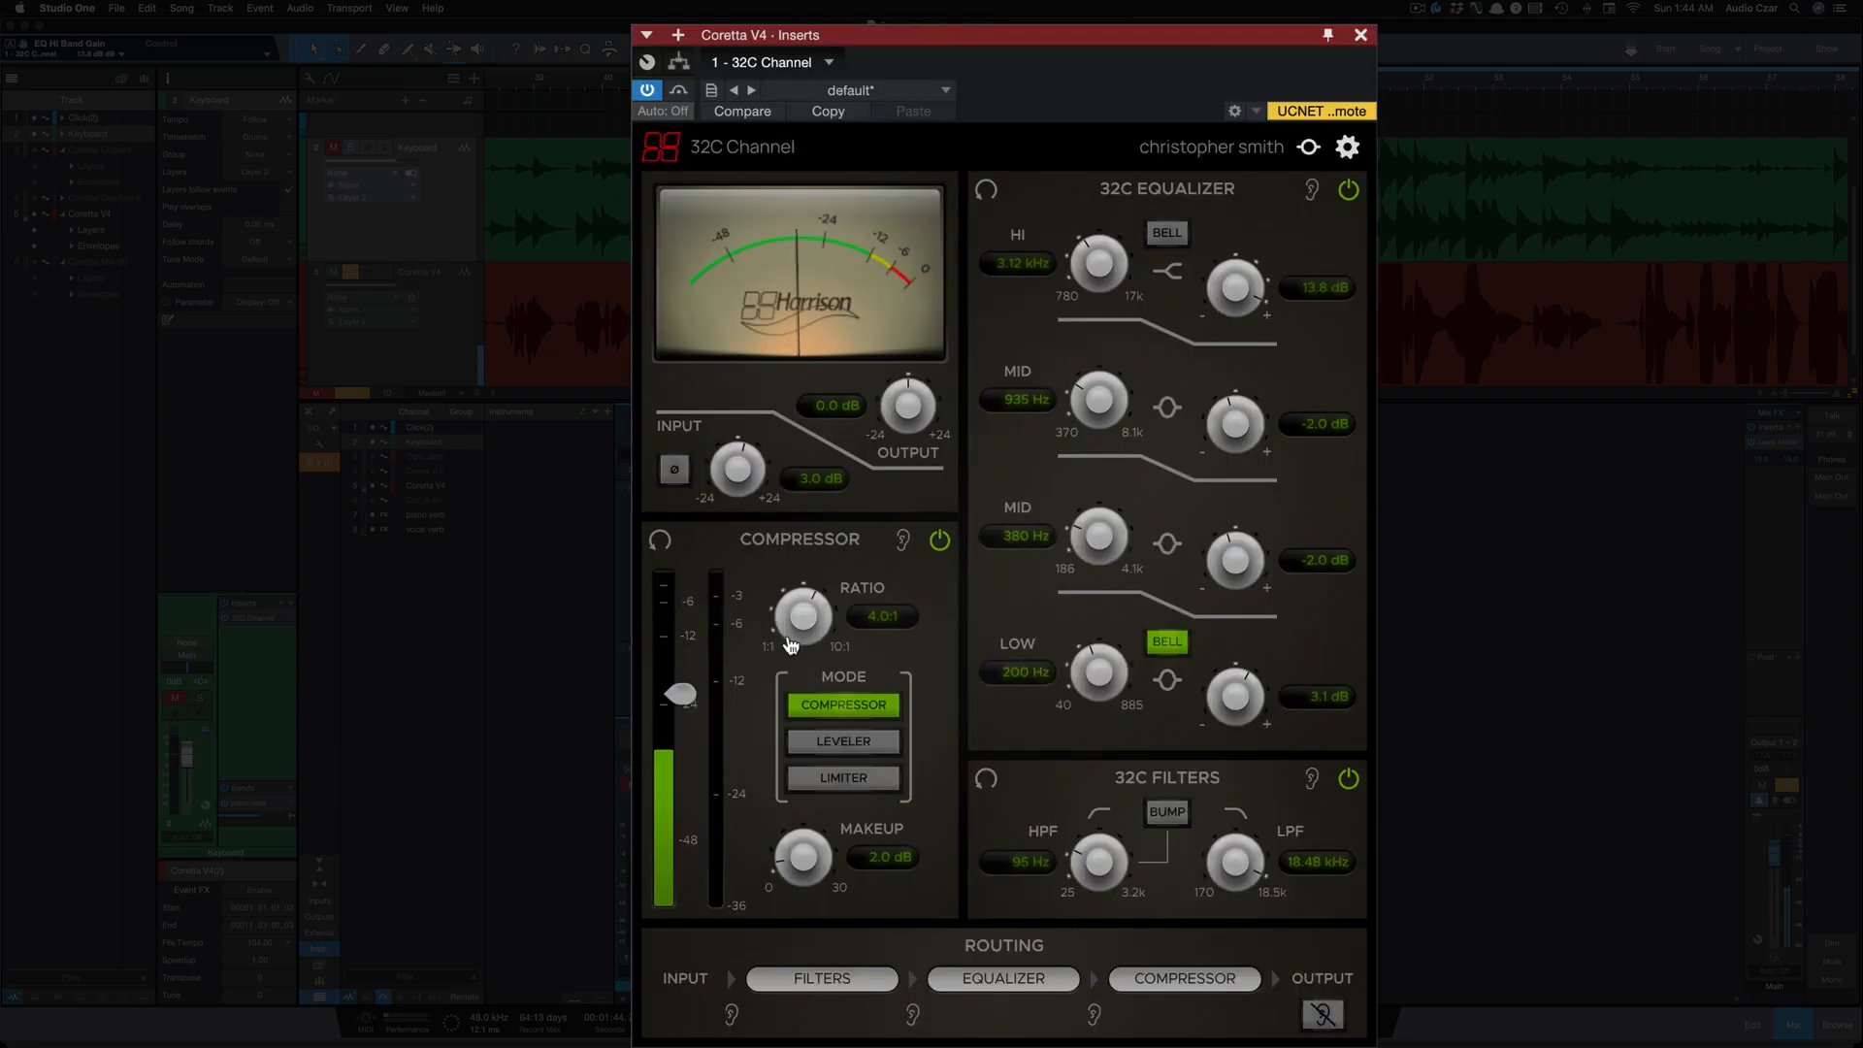
left_click_drag(810, 711, 818, 693)
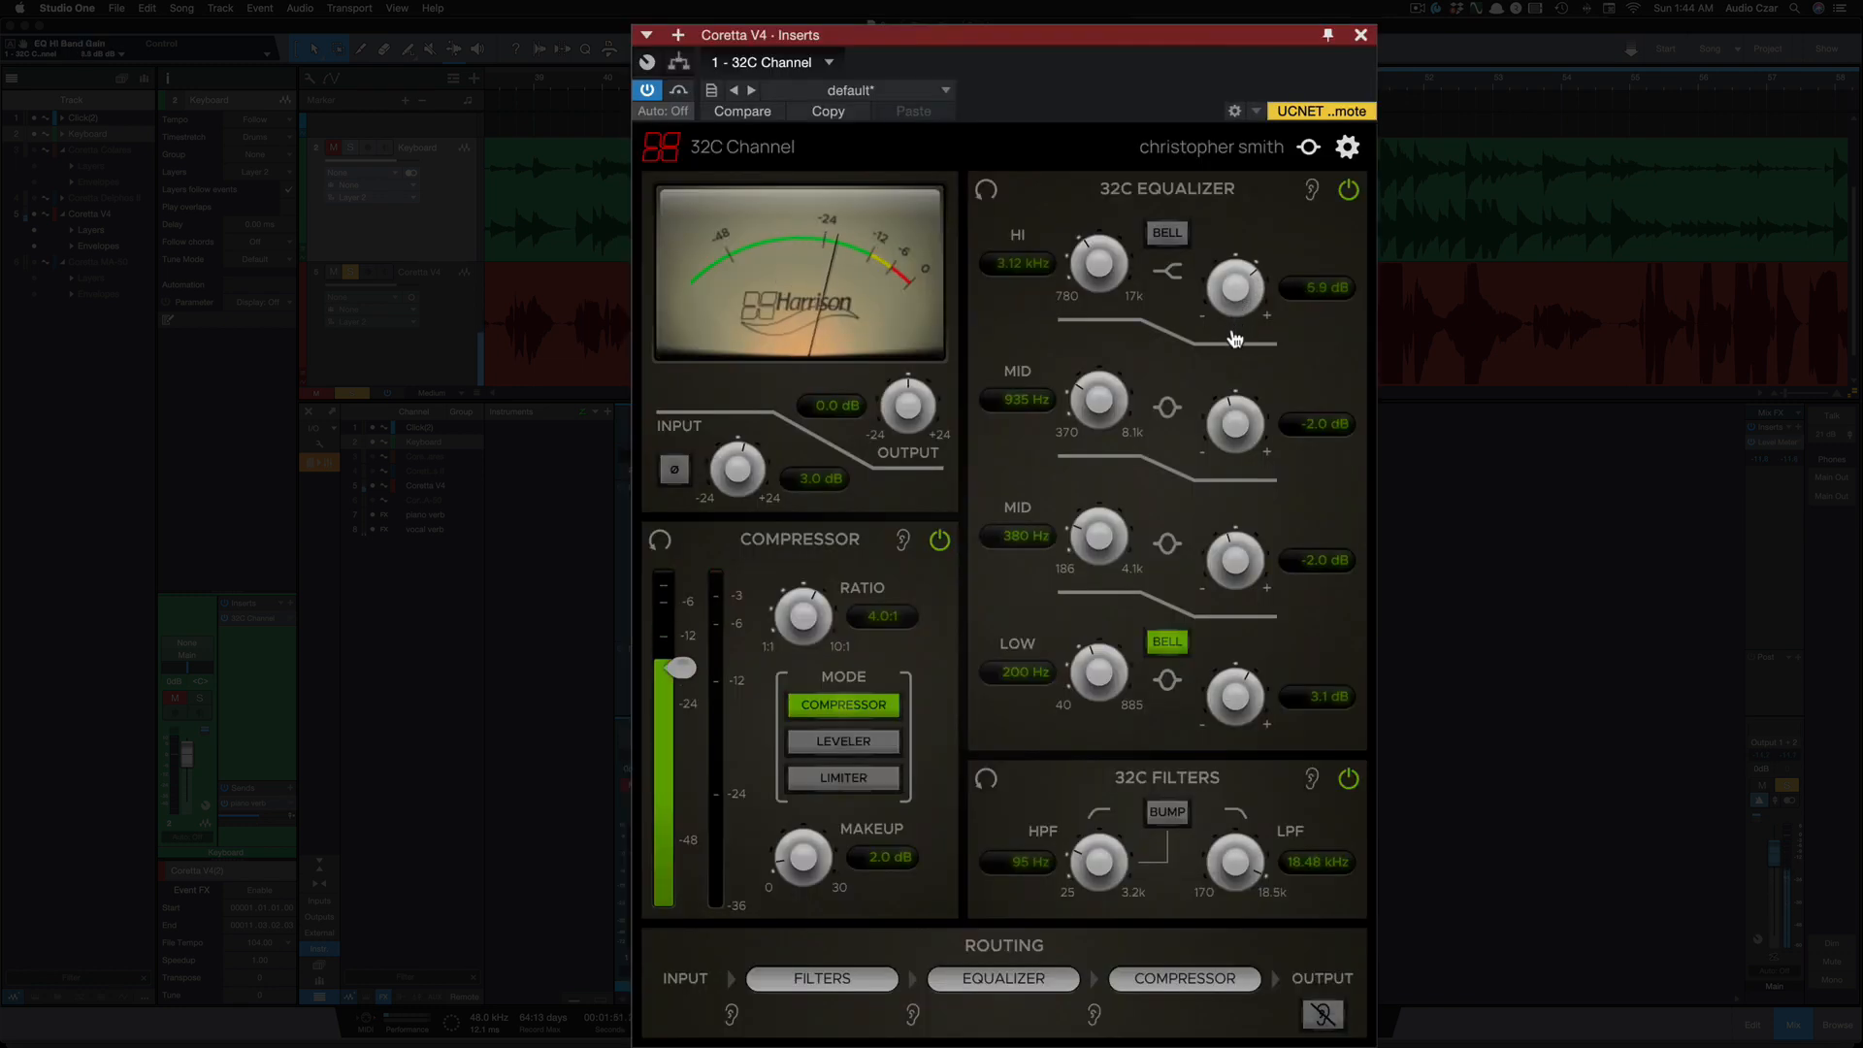
left_click_drag(1236, 322, 1233, 351)
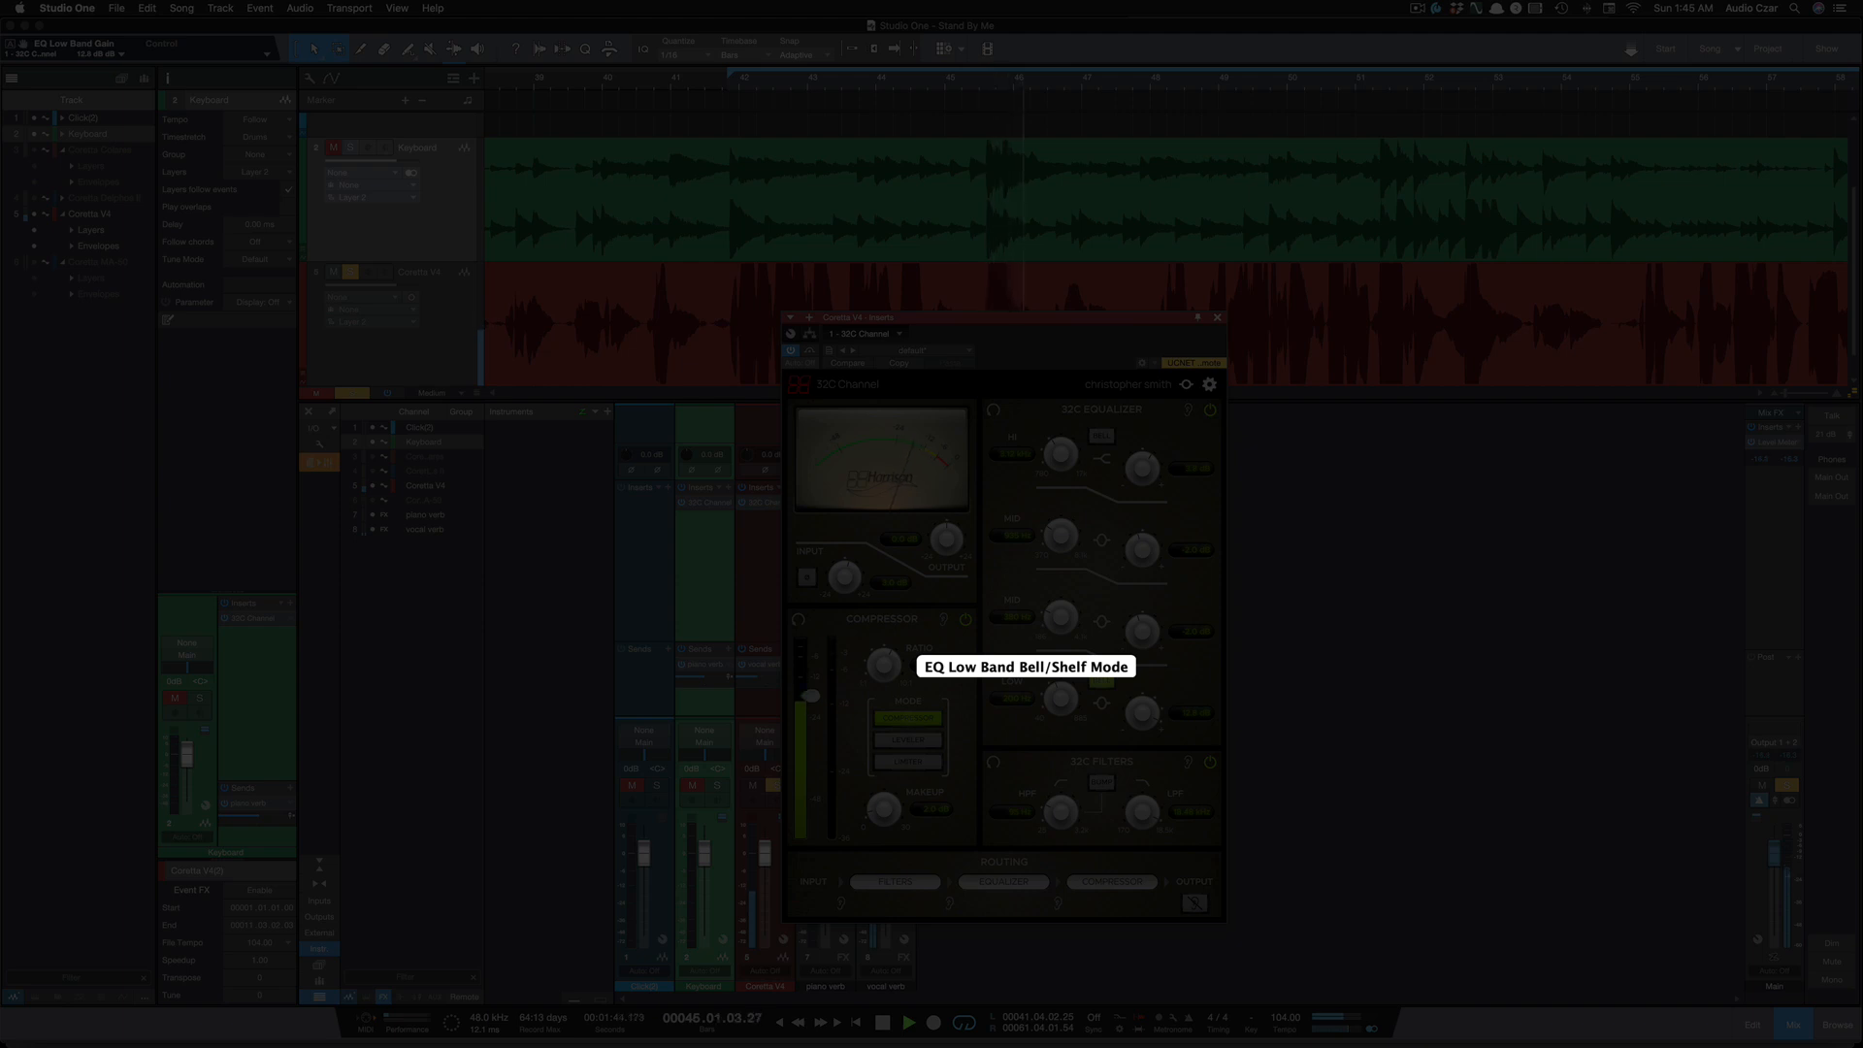
Try the low EQ band in shelf mode, return it to bell mode, and set its gain to 4.7 dB.
left_click(1107, 688)
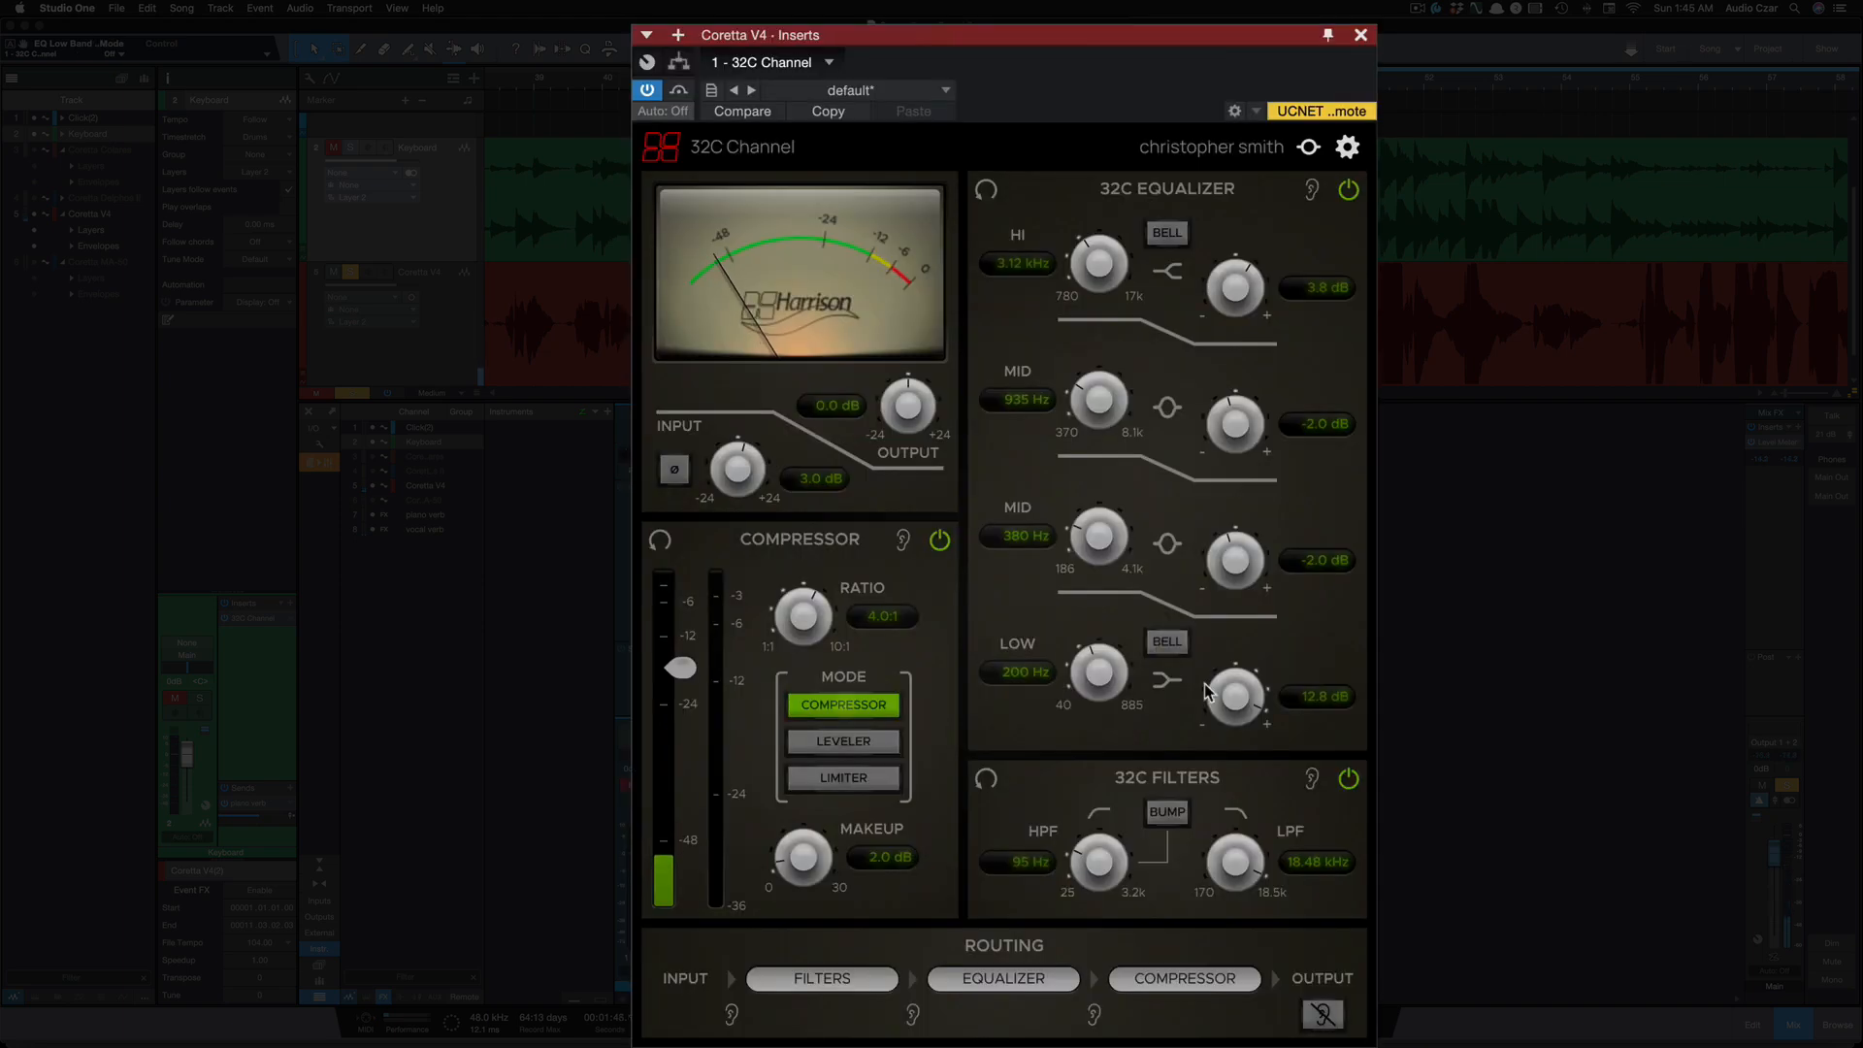
left_click_drag(1241, 709, 1238, 726)
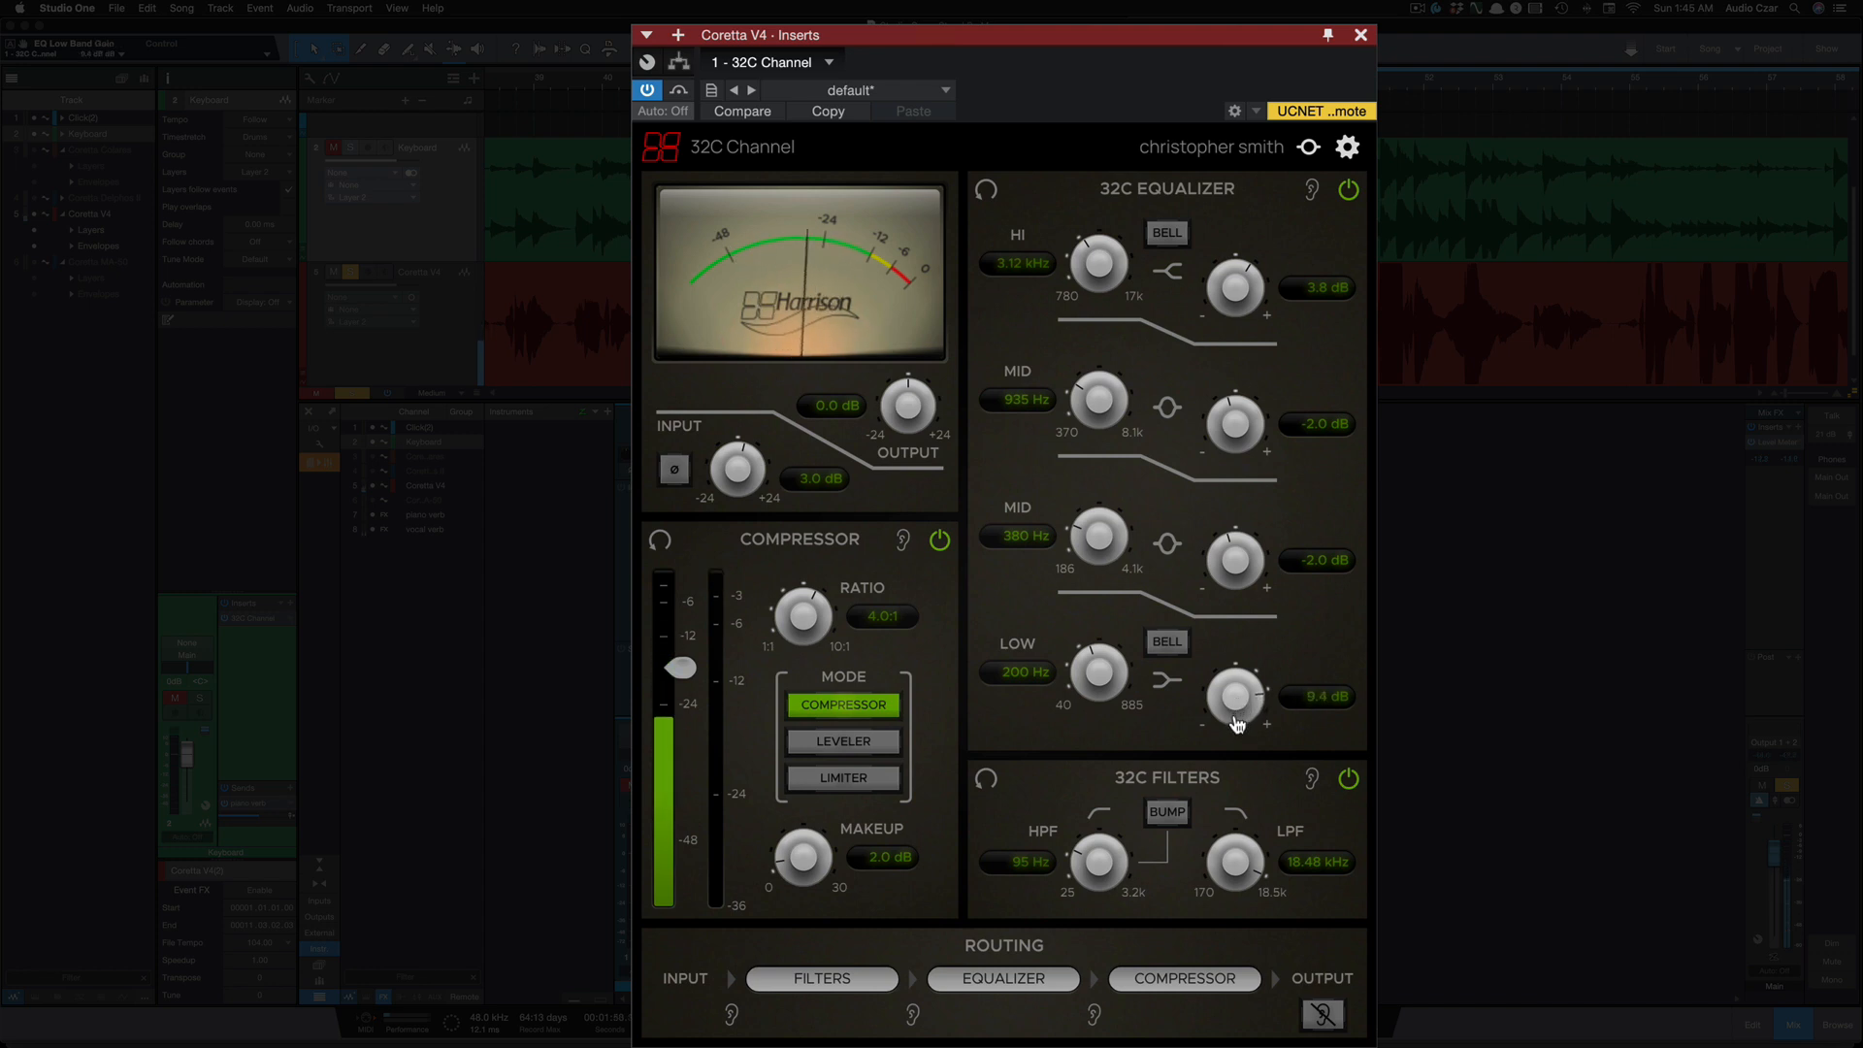
left_click(1167, 679)
left_click_drag(1236, 692, 1231, 697)
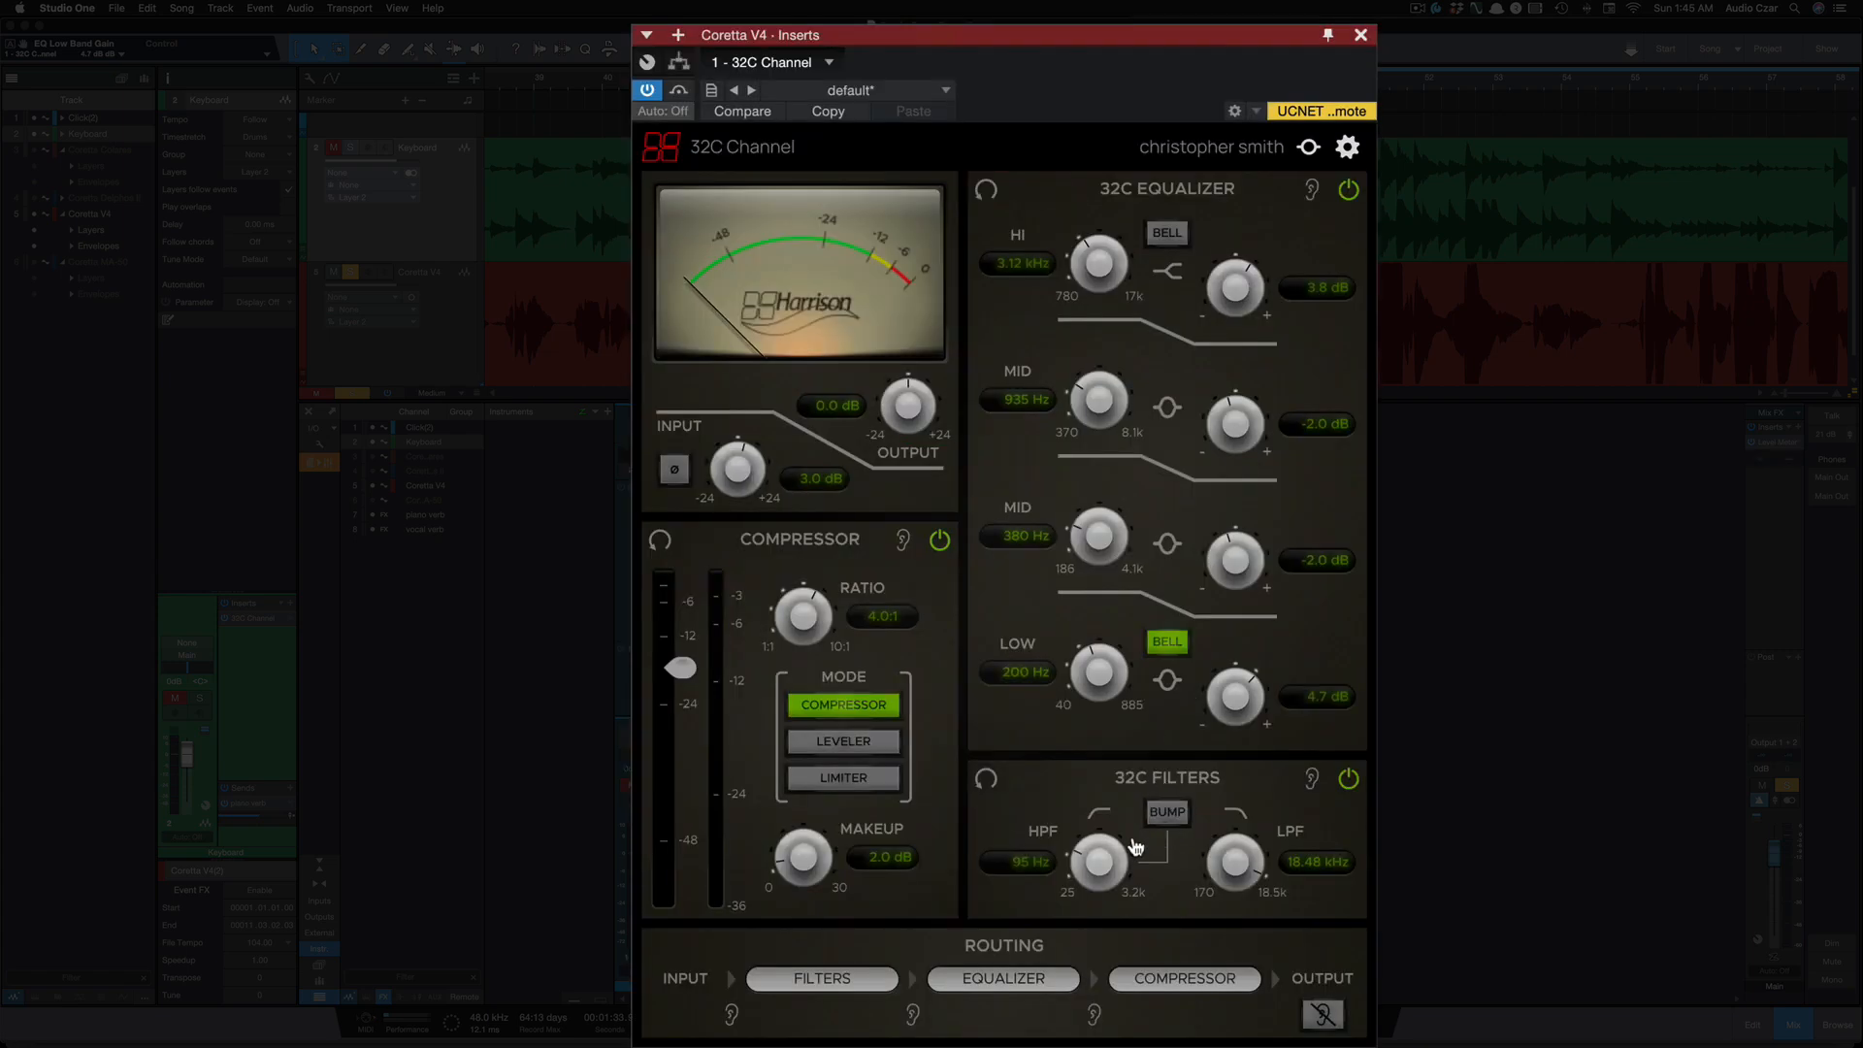
Lower the high-pass filter to 82 Hz, start playback, and sweep the filter up to about 2.6 kHz.
left_click_drag(1109, 867, 1108, 837)
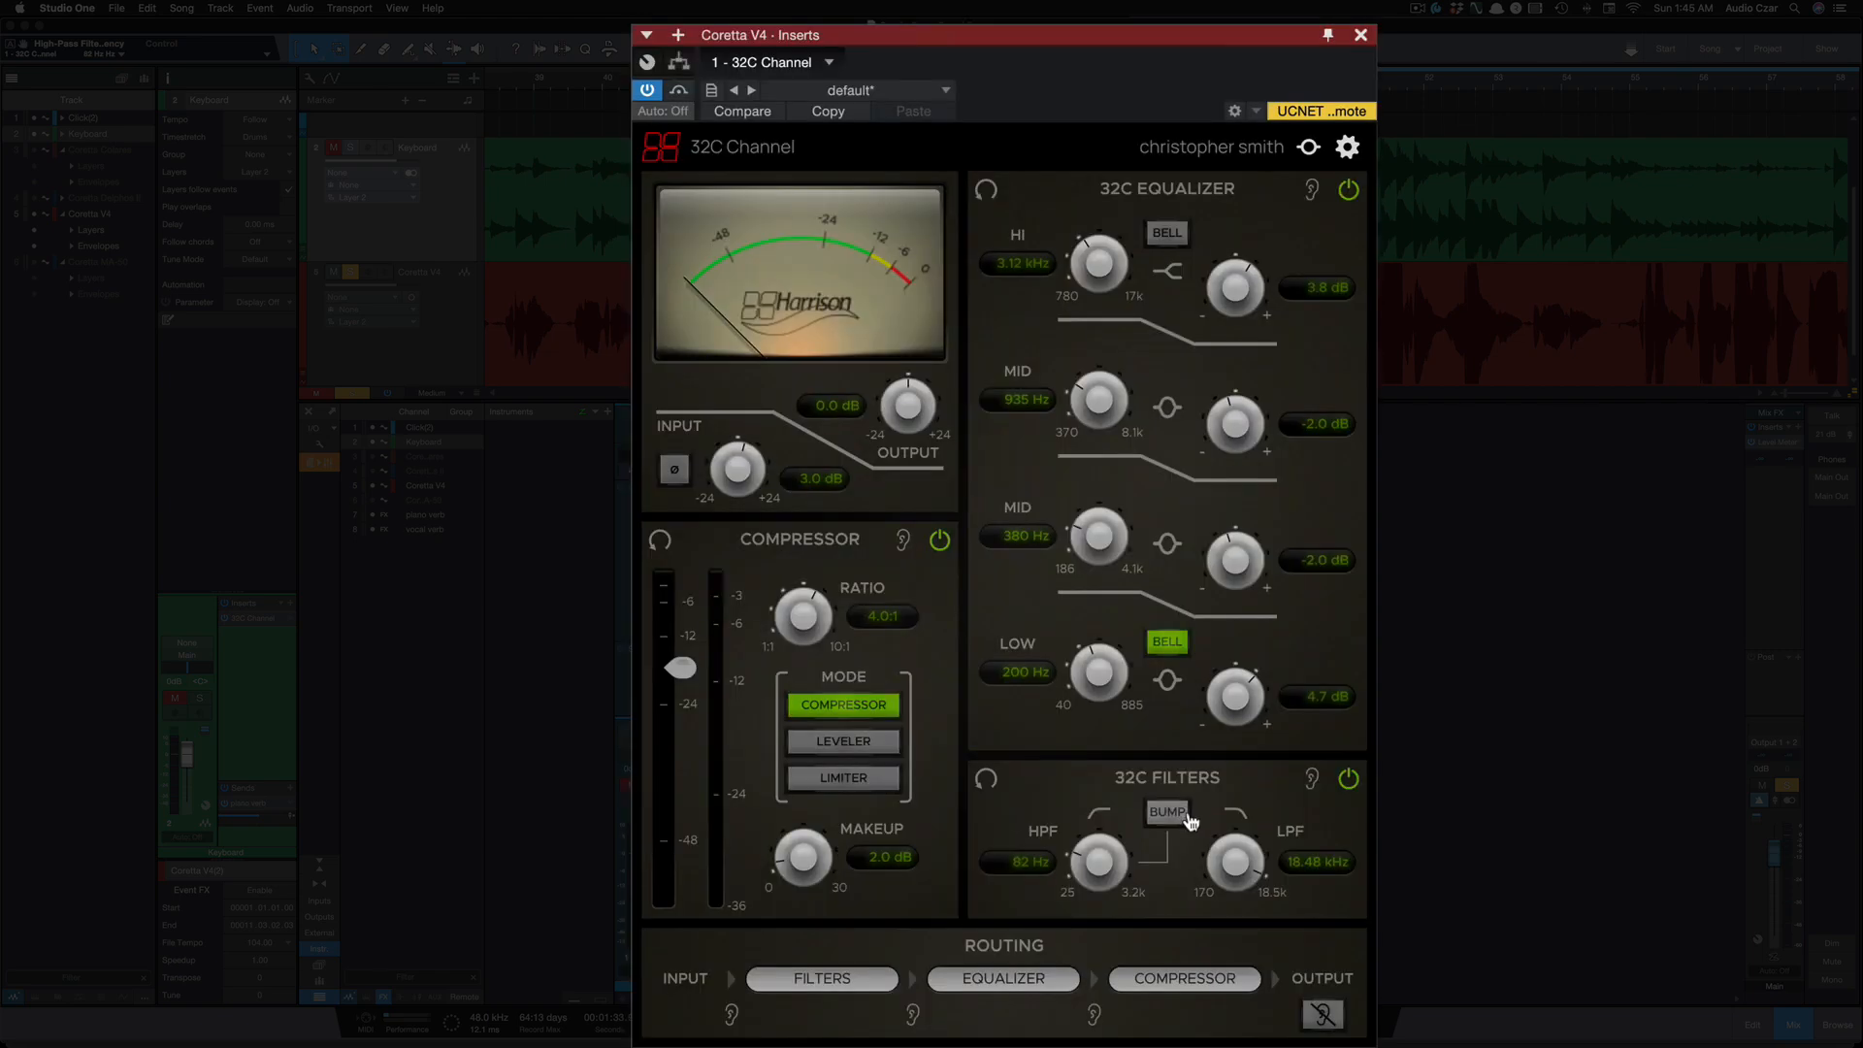
key("space")
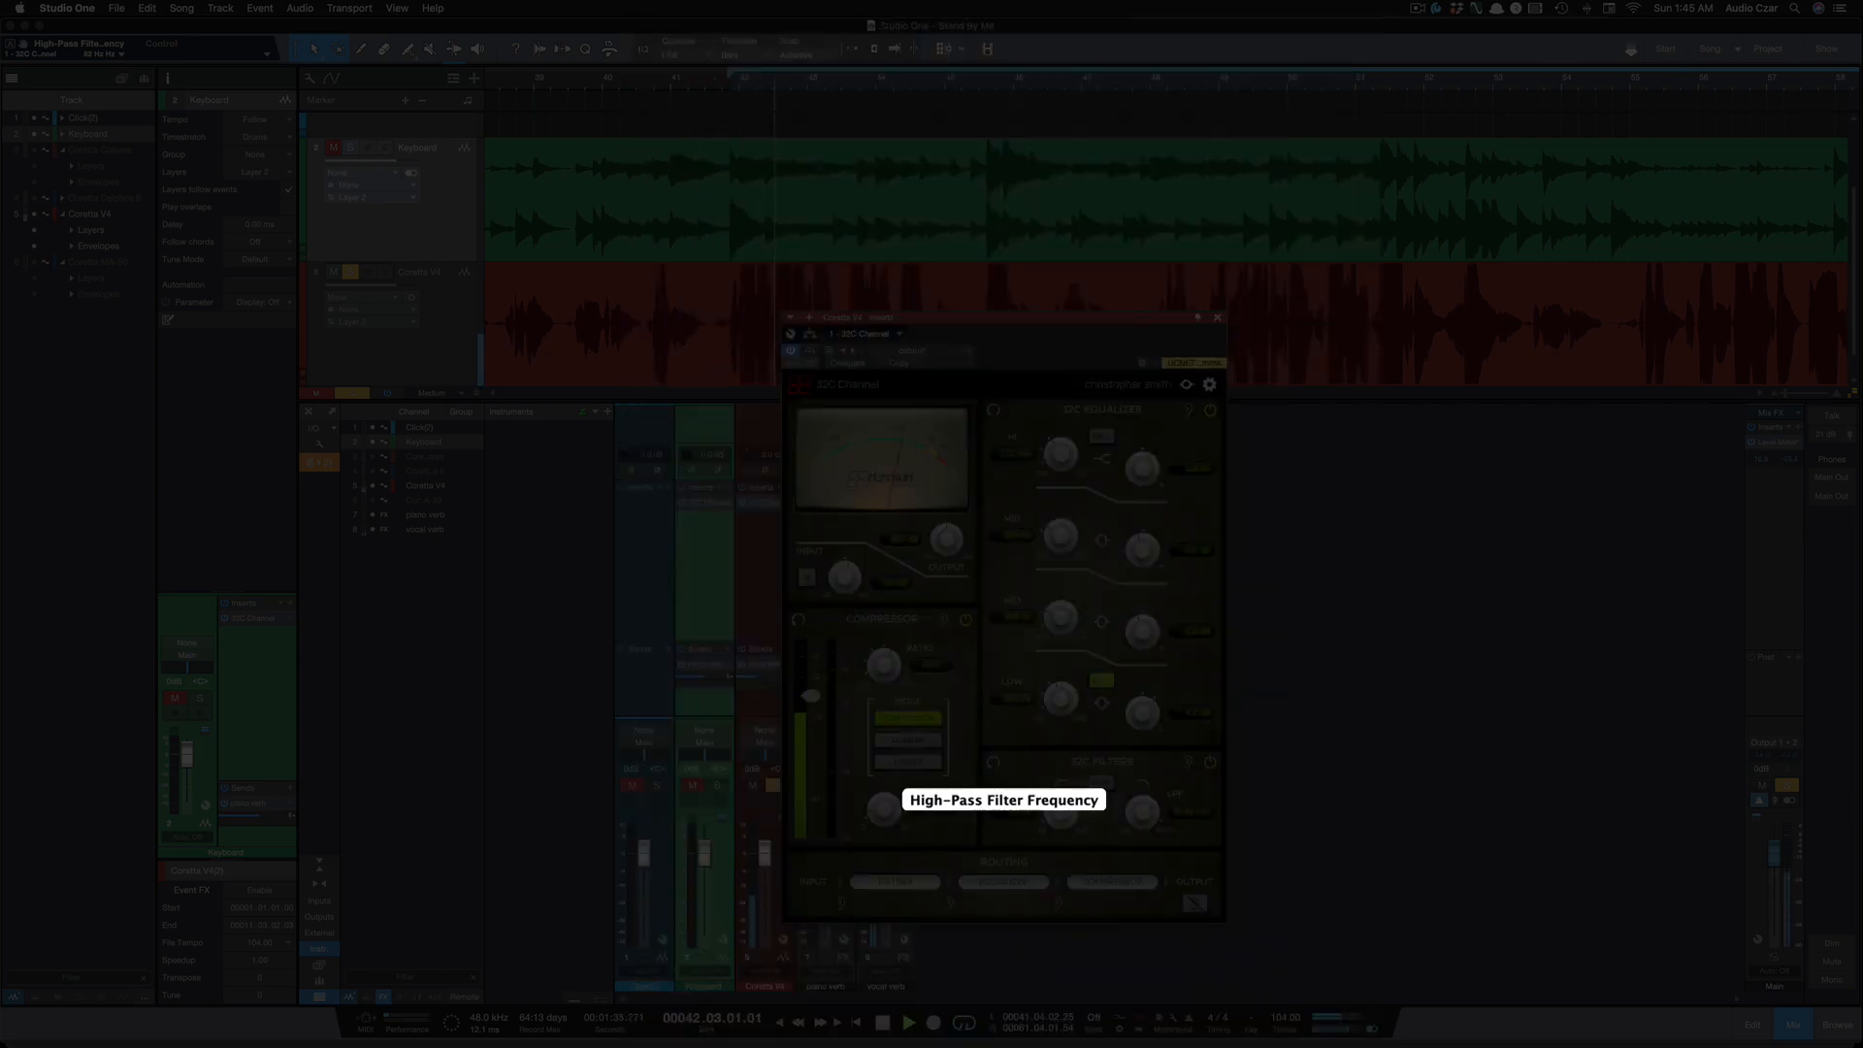
left_click_drag(1057, 811, 1095, 818)
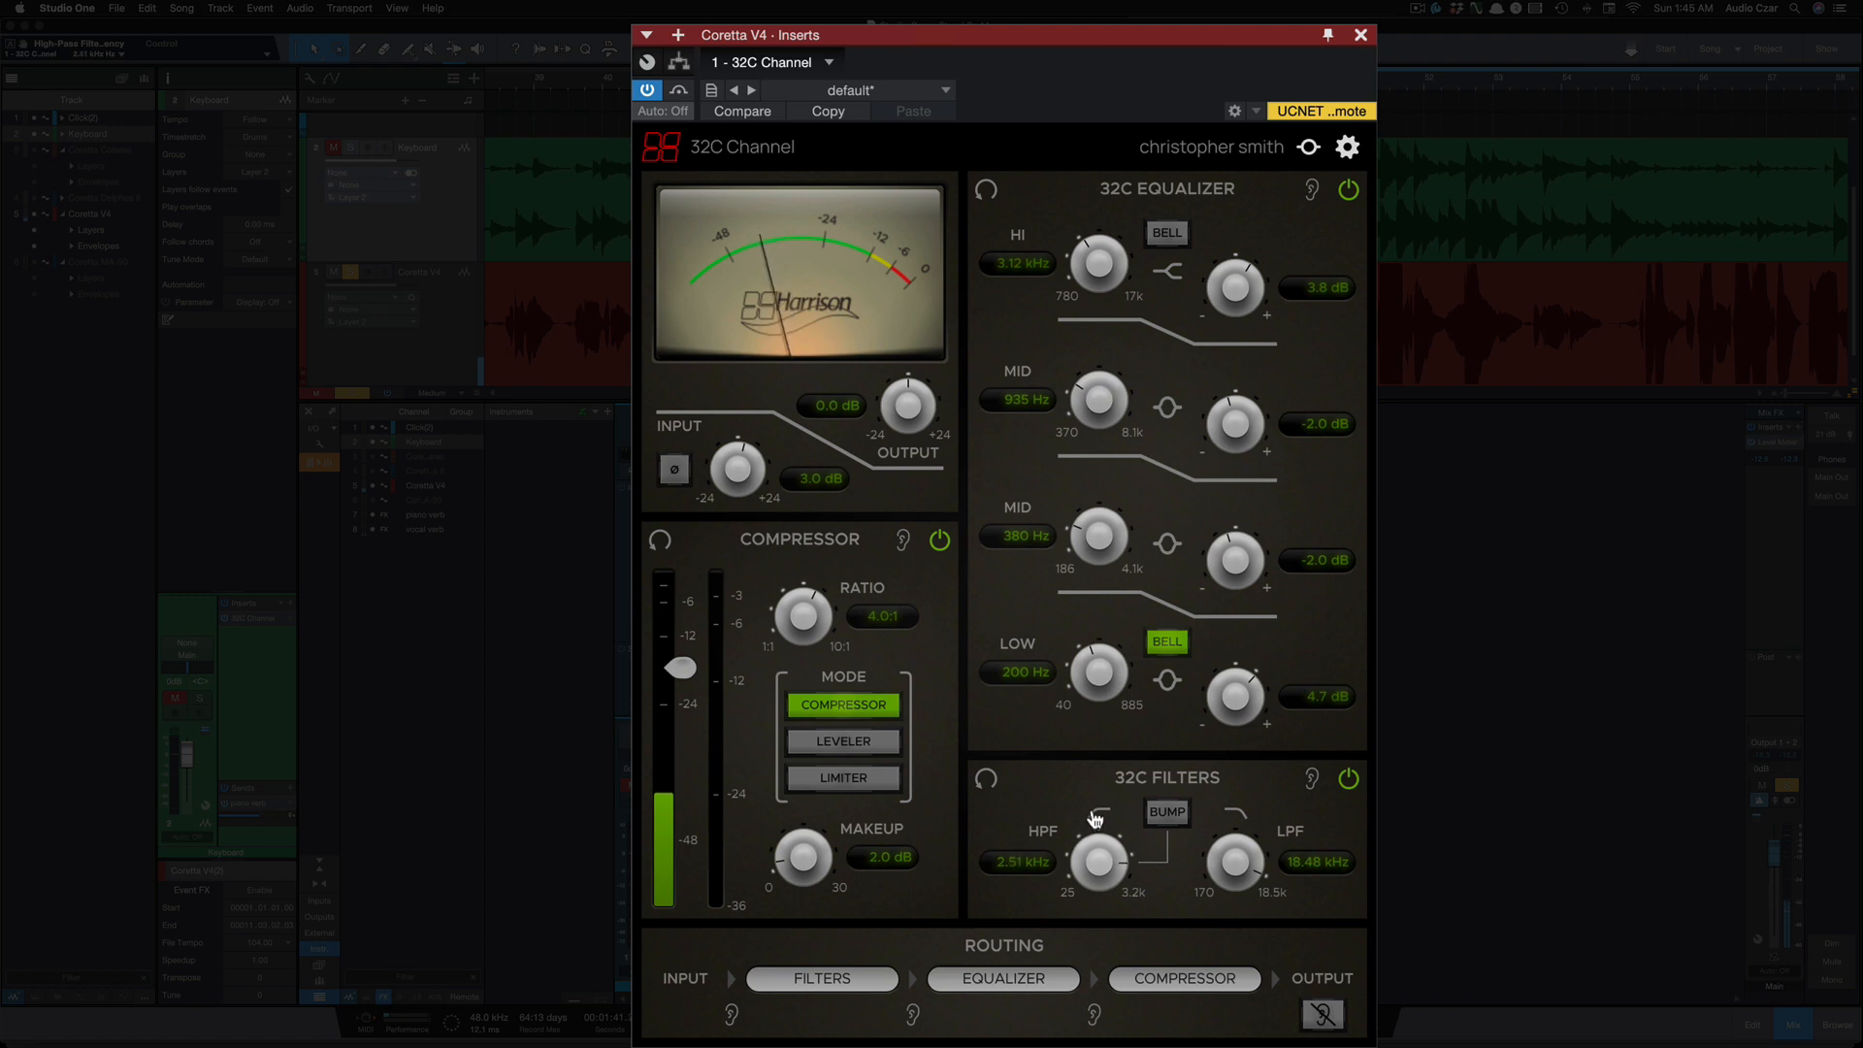
Try sweeping the low-pass filter, and set the high-pass filter to 136 Hz and the low-pass filter to 15.76 kHz.
left_click_drag(1227, 859, 1182, 791)
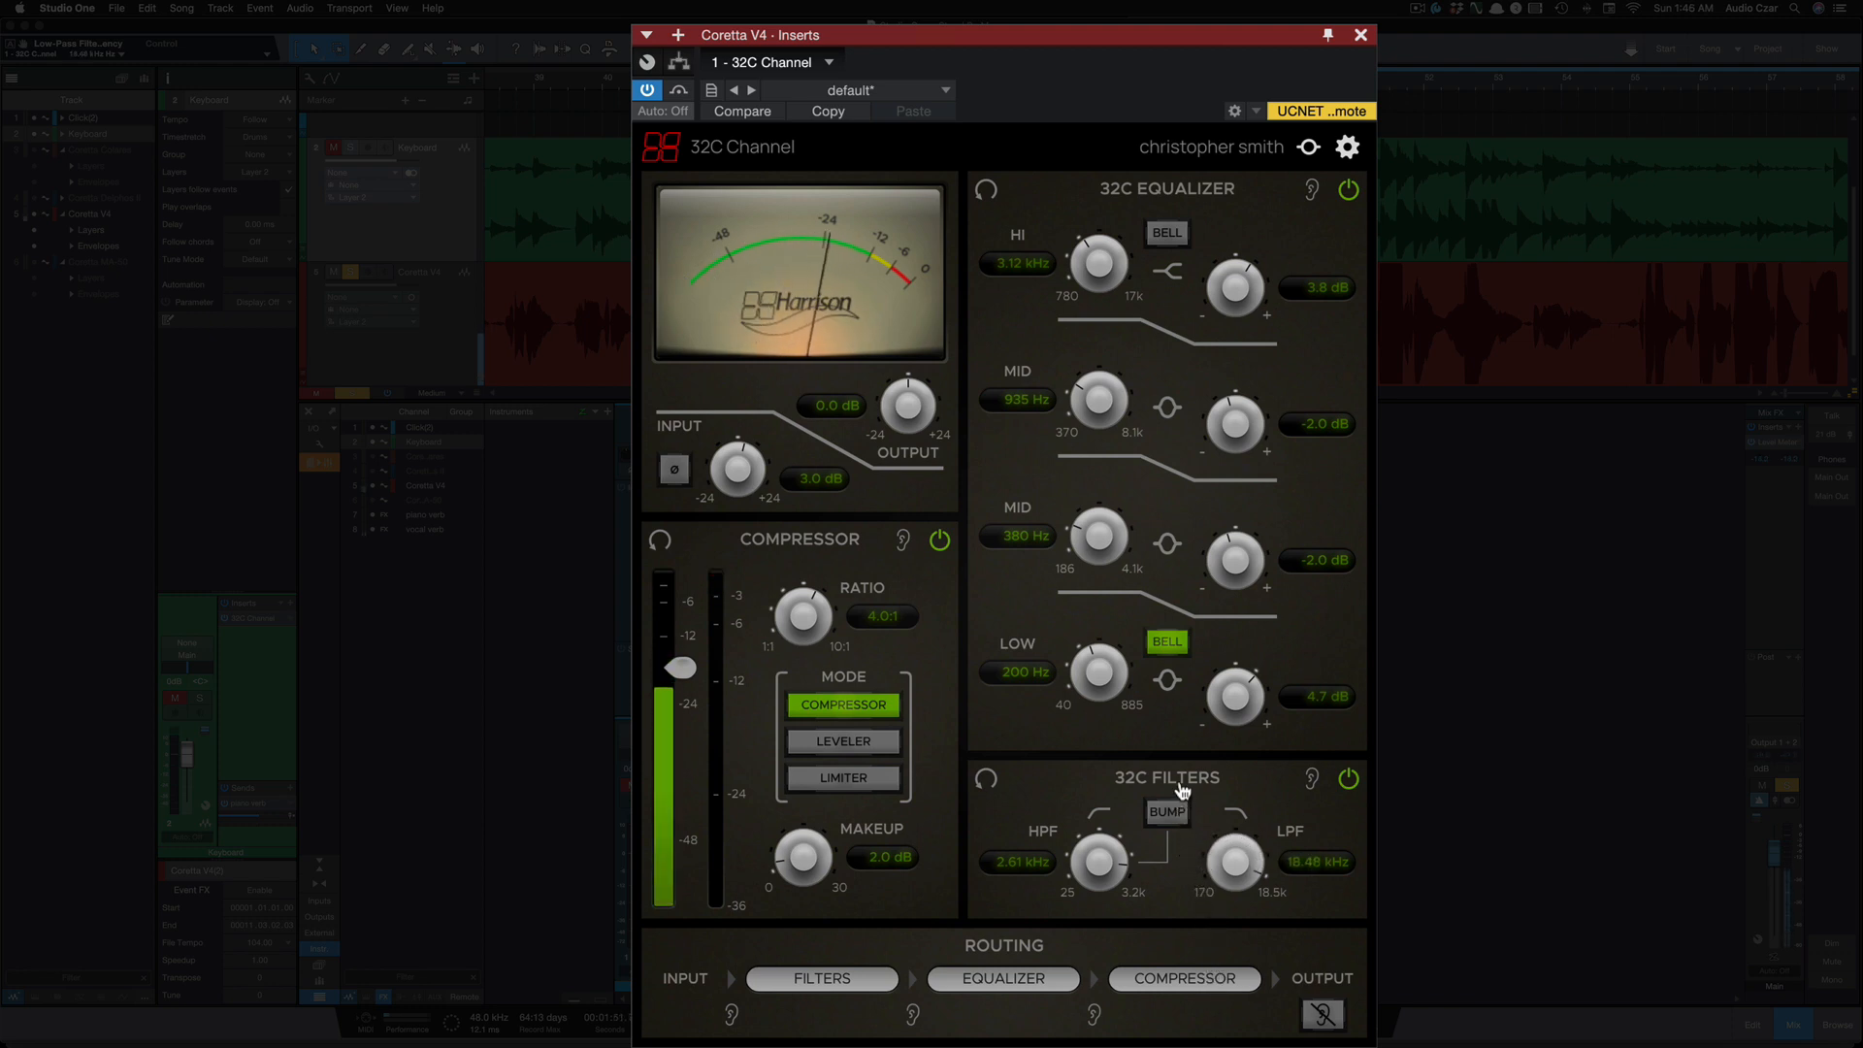
left_click_drag(1098, 862, 1090, 949)
mouse_move(1237, 865)
left_mouse_down()
mouse_move(1246, 983)
mouse_move(1234, 869)
left_mouse_up()
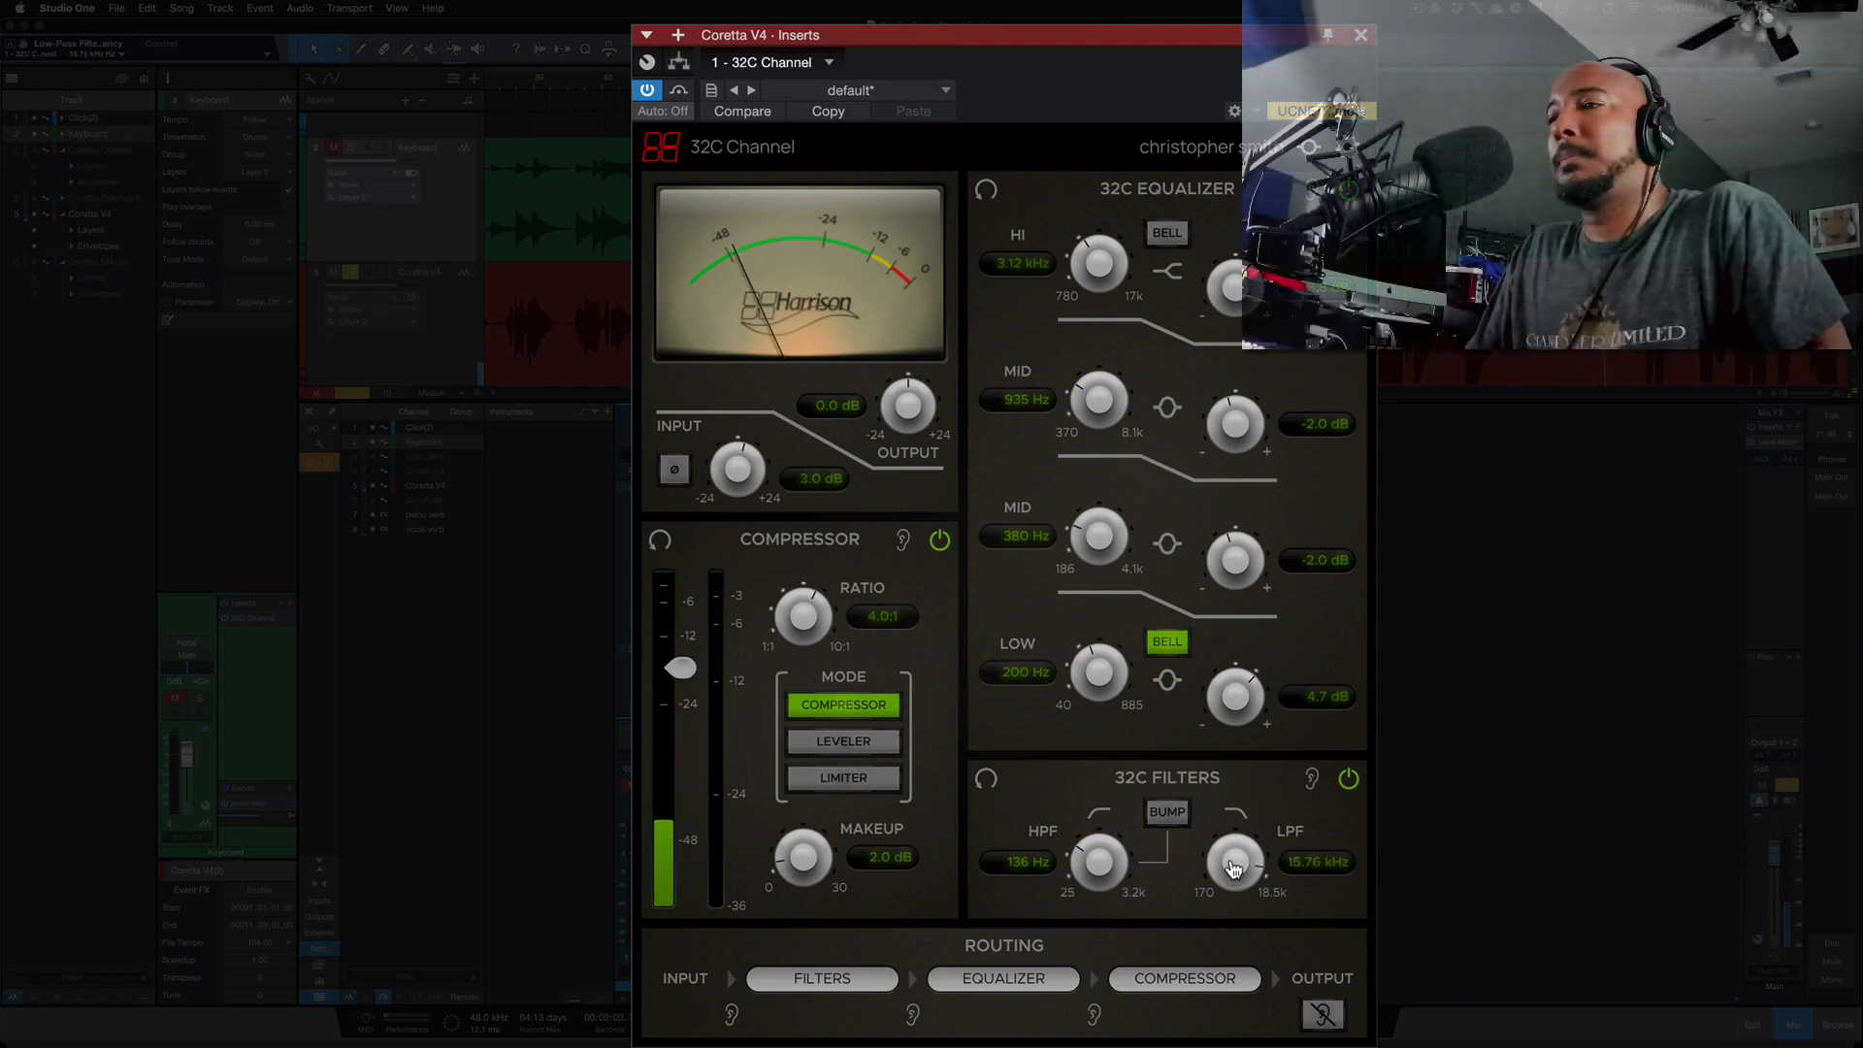